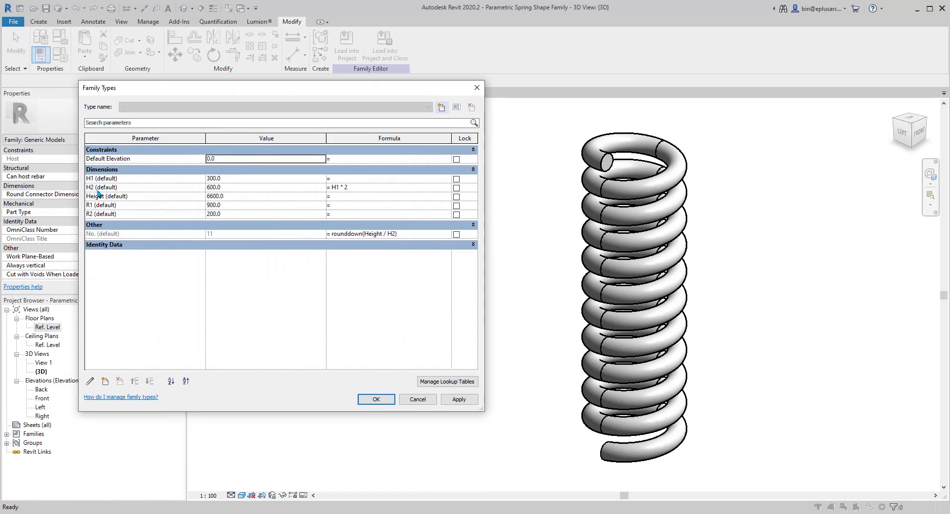
Set the spring family's Height parameter to 4000 and R1 to 1200, applying each value to the model.
left_click(240, 197)
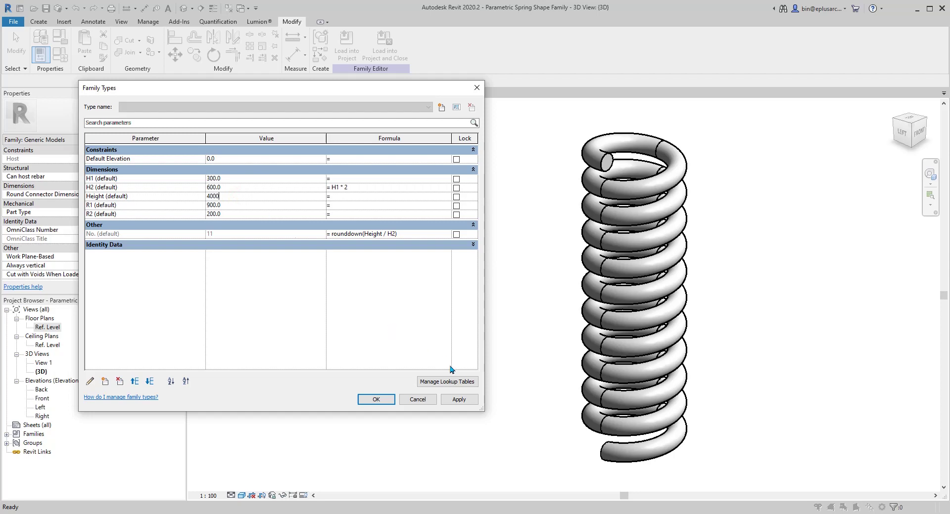
type("4000")
left_click(469, 401)
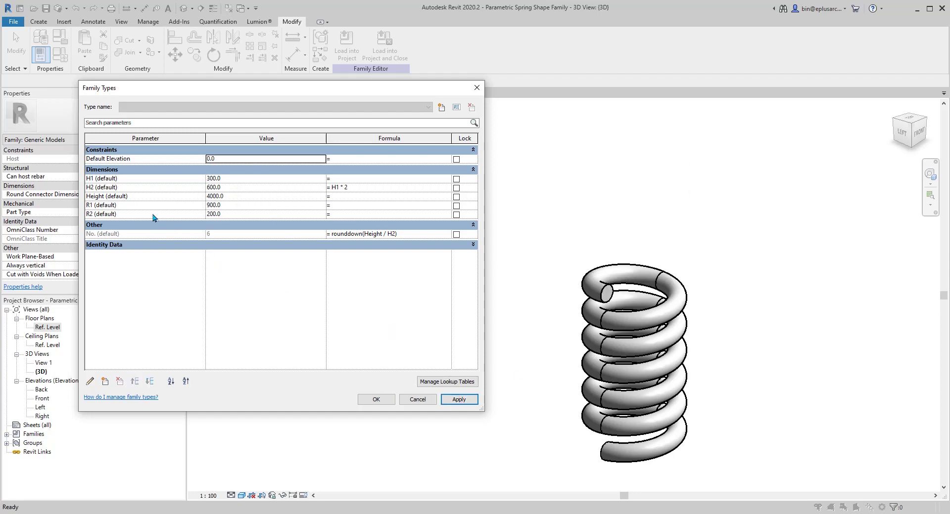
left_click(220, 208)
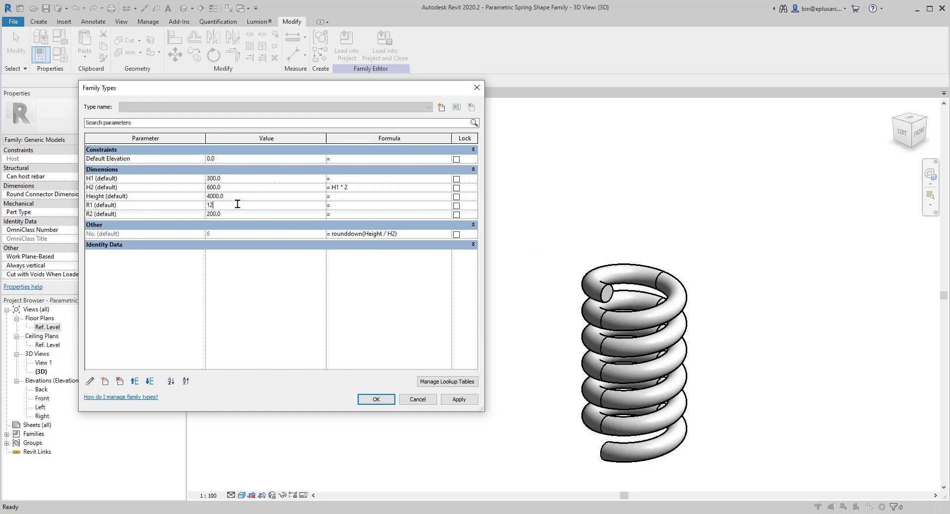
left_click(453, 401)
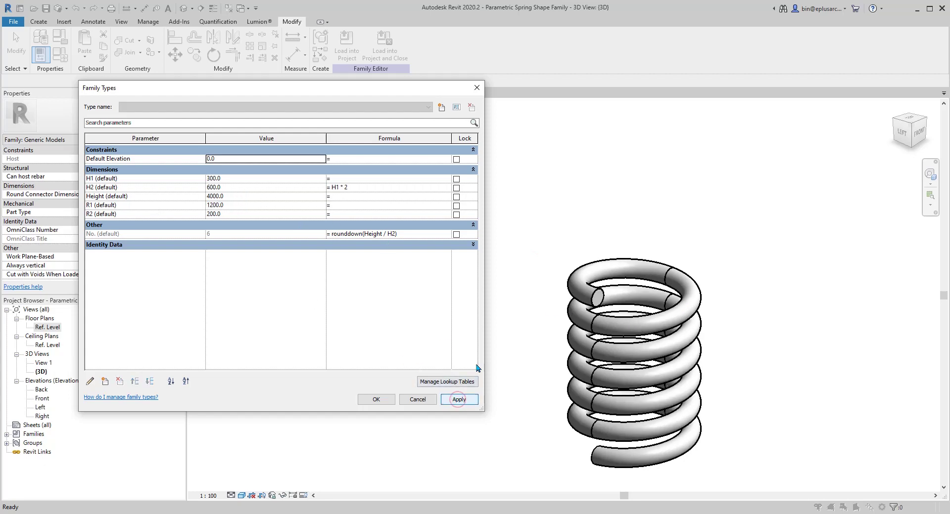
Try 100 for the spring's R2 parameter, replace it with 300, and accept the family type values.
left_click(240, 214)
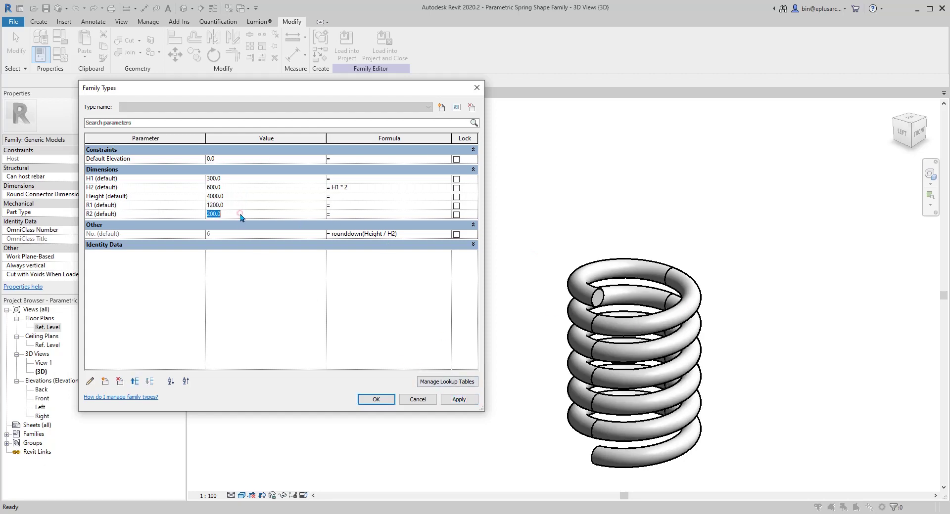
left_click(449, 401)
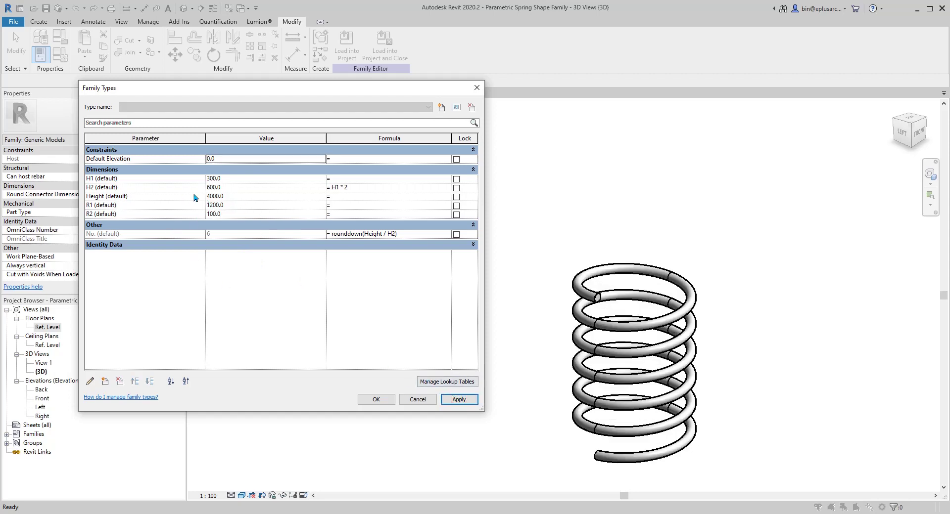
left_click(239, 214)
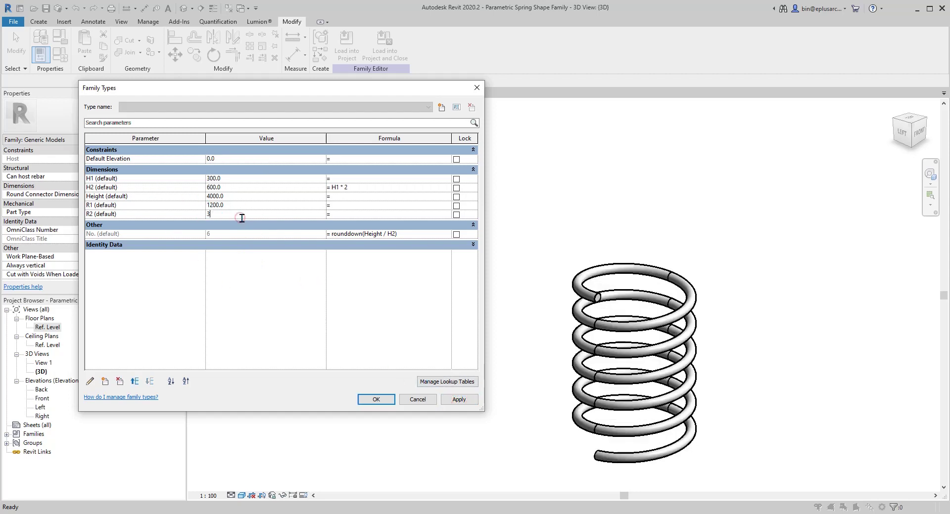
left_click(449, 400)
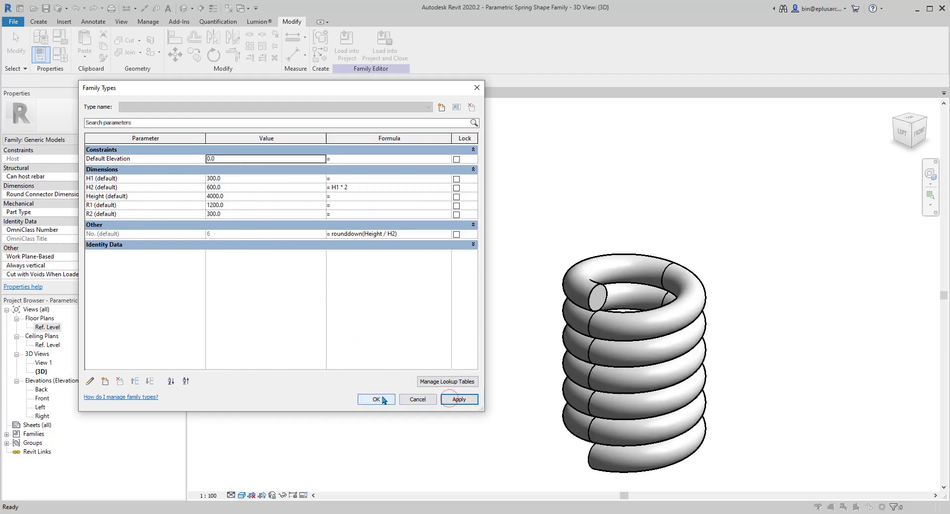
left_click(376, 399)
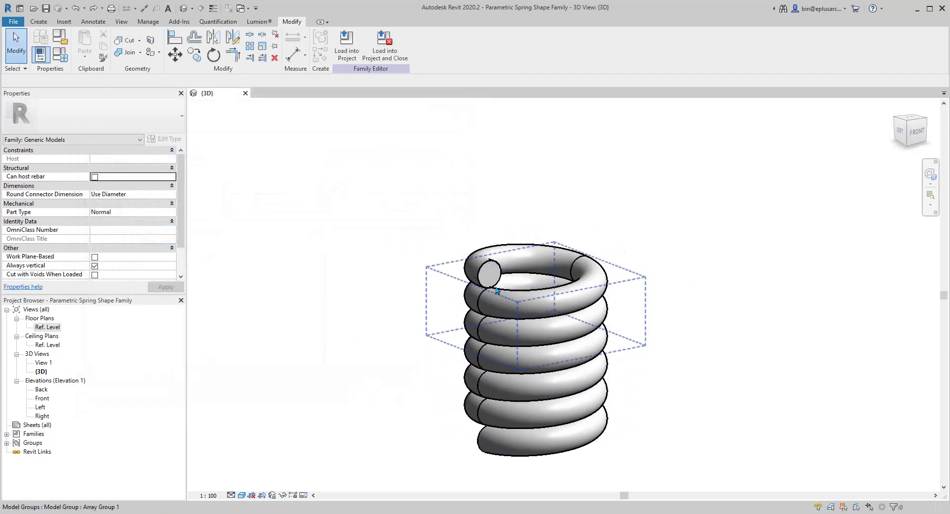
Examine the resized spring in 3D, including its top end face and stacked coils.
scroll(496, 291, "up", 3)
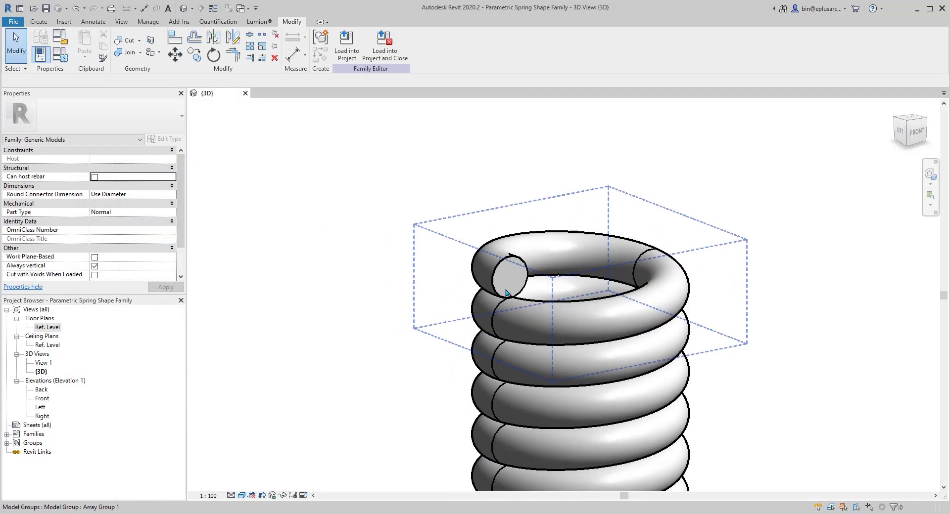
scroll(502, 282, "down", 2)
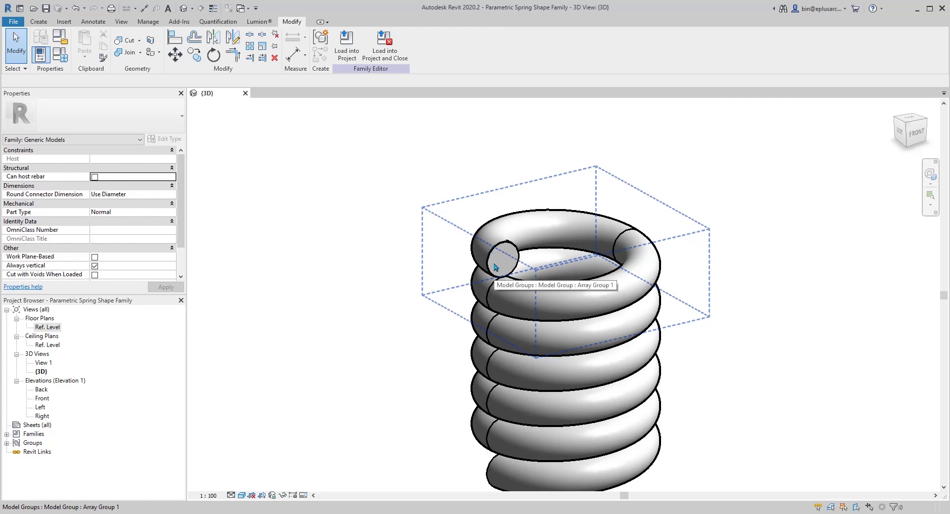
middle_click_drag(494, 256, 359, 253, "shift")
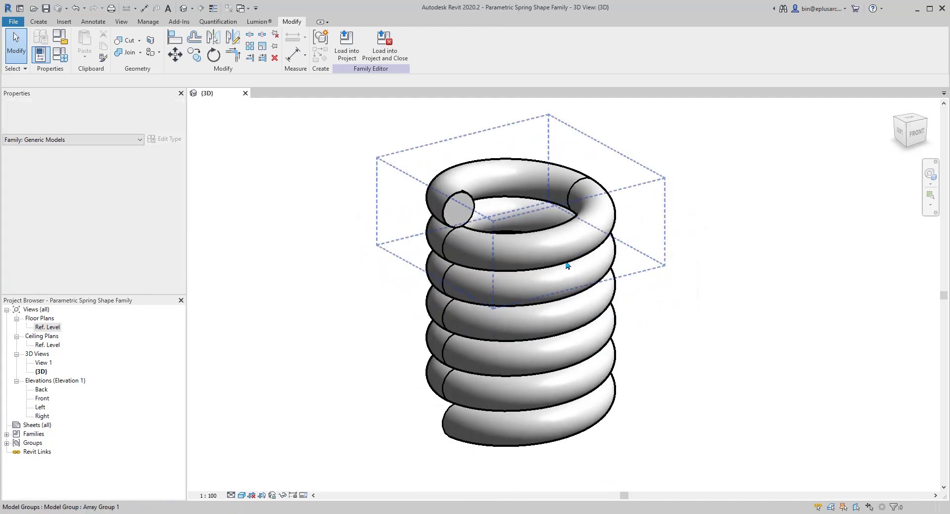
scroll(524, 251, "down", 2)
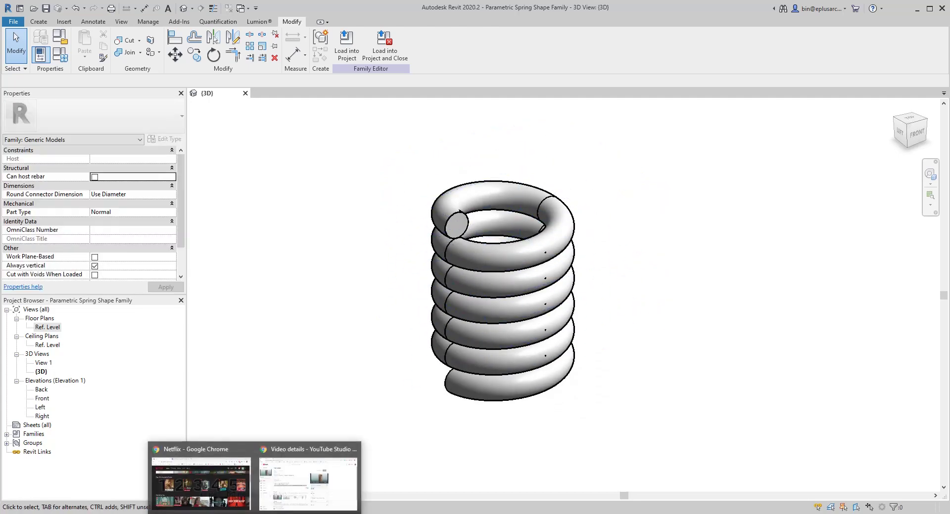
Switch to YouTube Studio in Chrome to view the spring family's download link in the video description, and return to Revit.
left_click(301, 482)
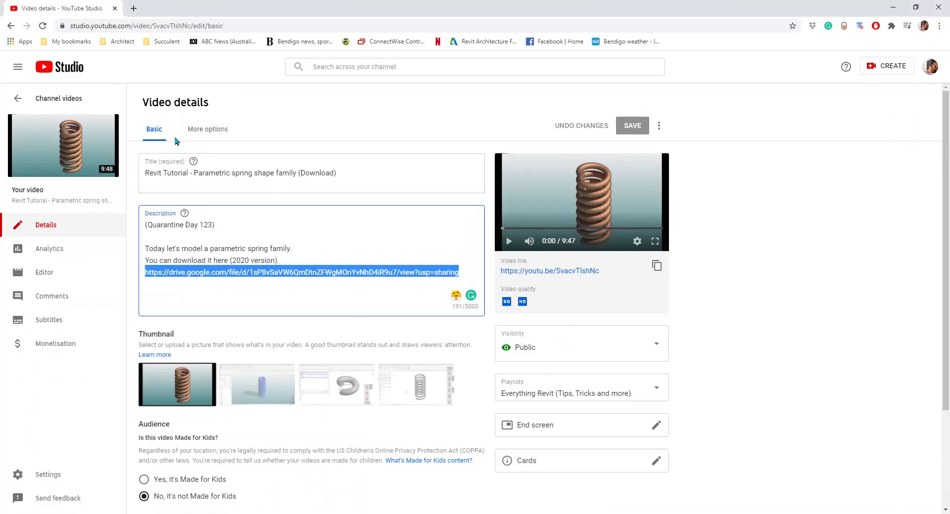
left_click(742, 260)
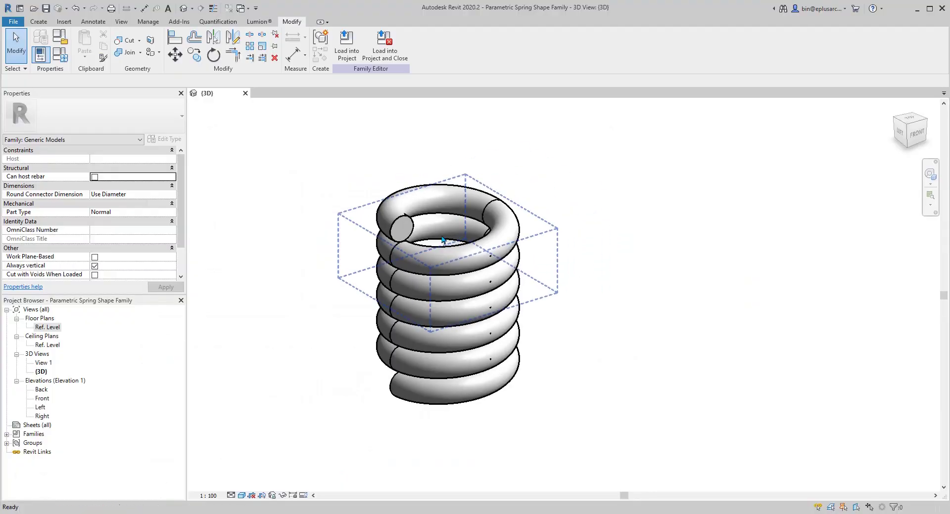
Inspect the spring's topmost array group from another angle and clear the selection.
left_click(422, 204)
middle_click_drag(422, 204, 492, 236, "shift")
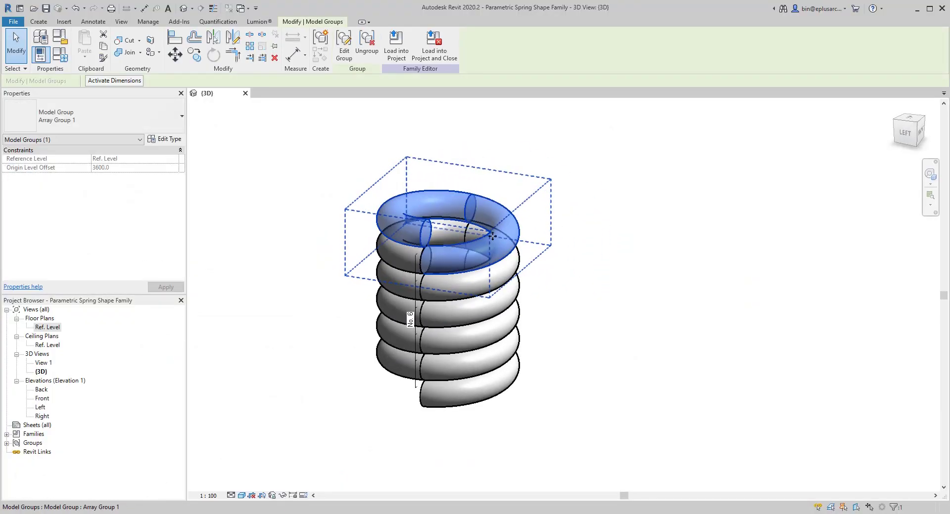
middle_click_drag(633, 243, 591, 250, "shift")
left_click(590, 250)
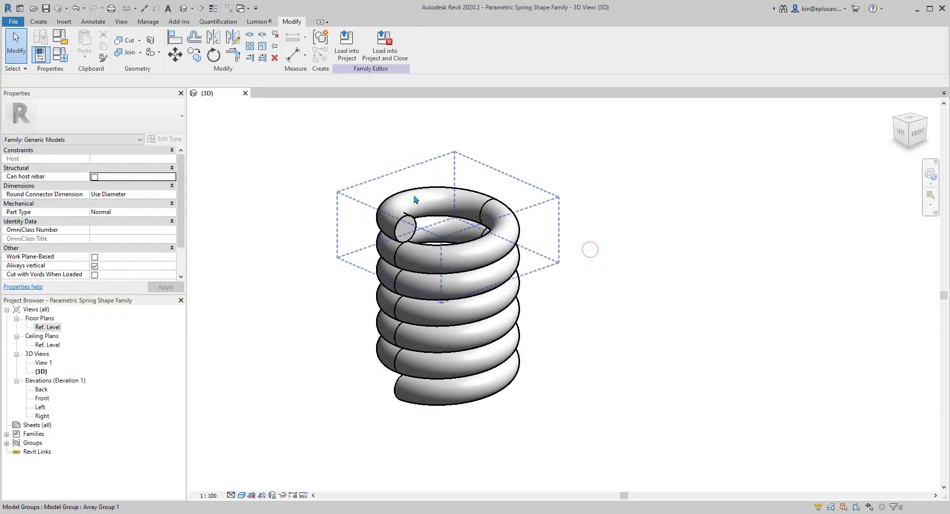
Select the nested coil component inside the topmost array group and open its family for editing.
key("Tab")
left_click(415, 201)
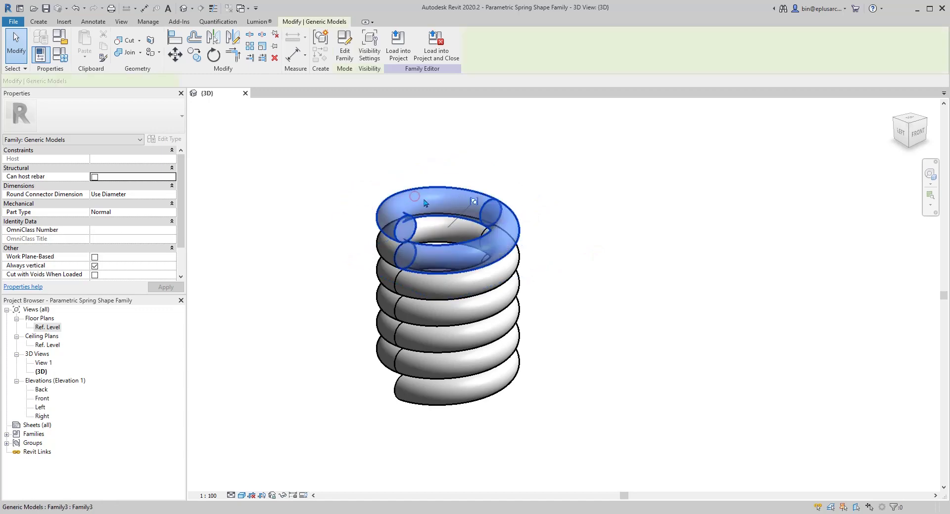
middle_click_drag(472, 244, 450, 252, "shift")
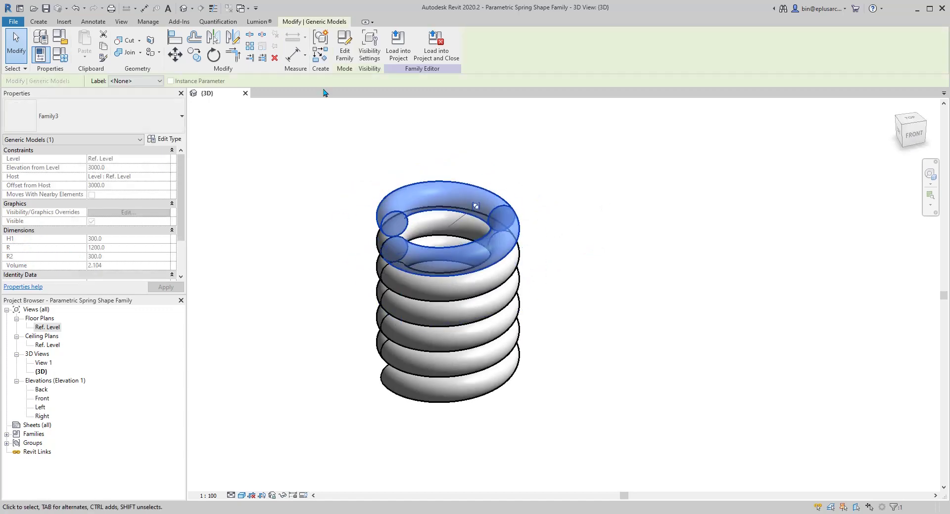
left_click(345, 51)
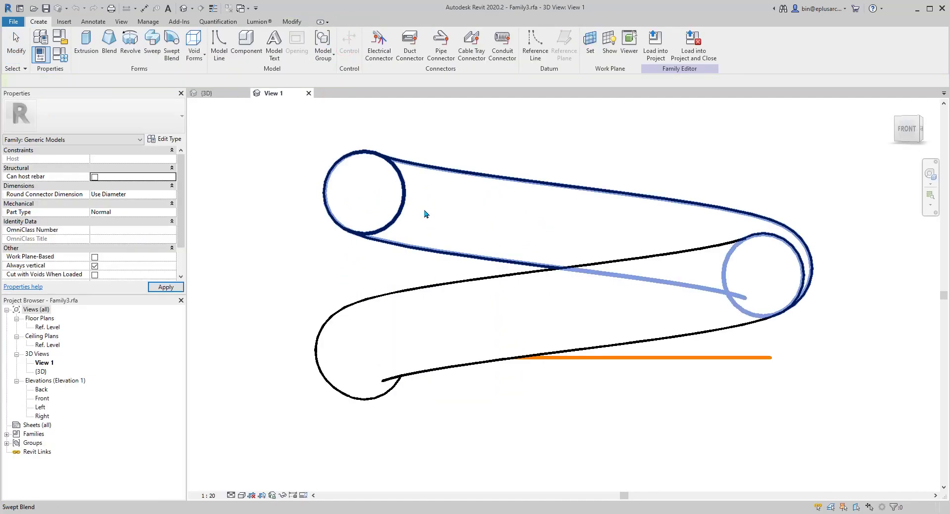
Examine the two swept blends that form the single coil, checking the upper and lower halves separately.
middle_click_drag(423, 211, 496, 269, "shift")
left_click(458, 213)
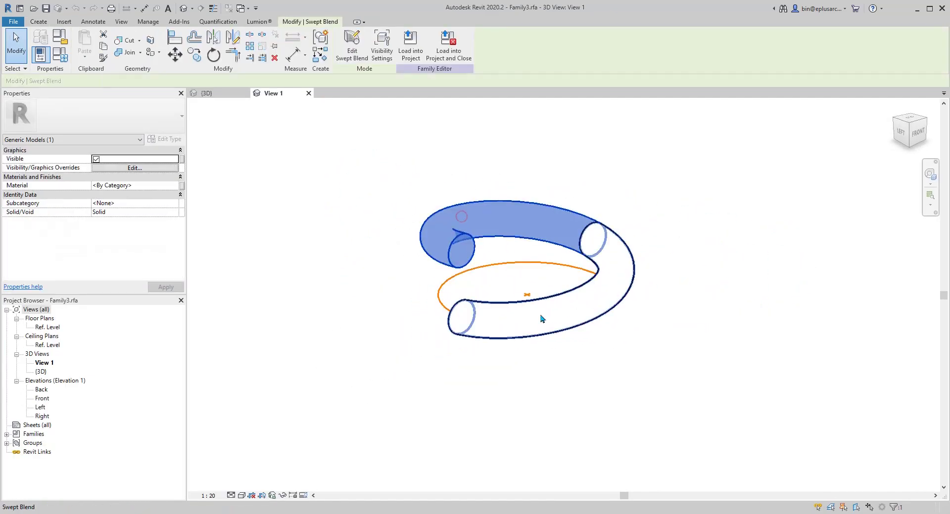
left_click(543, 322)
left_click(477, 215)
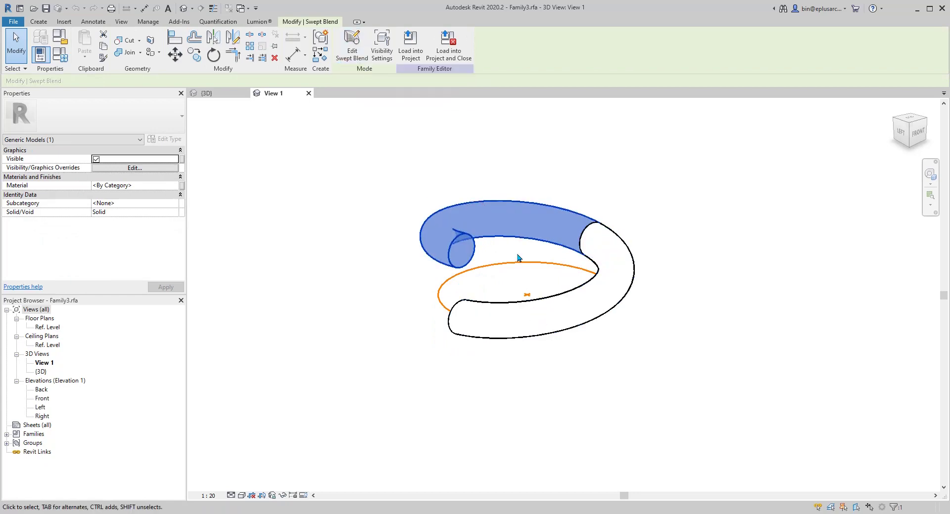
left_click(597, 358)
left_click(586, 310)
left_click(524, 221)
left_click(589, 300)
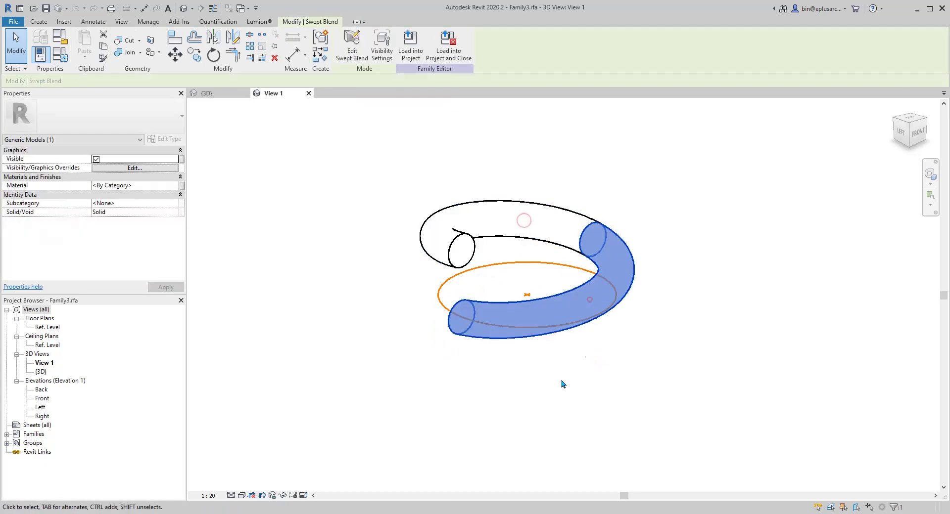
key("Escape")
middle_click_drag(547, 366, 465, 358)
Open the lower swept blend for editing and inspect the sketch of its Profile 1.
left_click(537, 310)
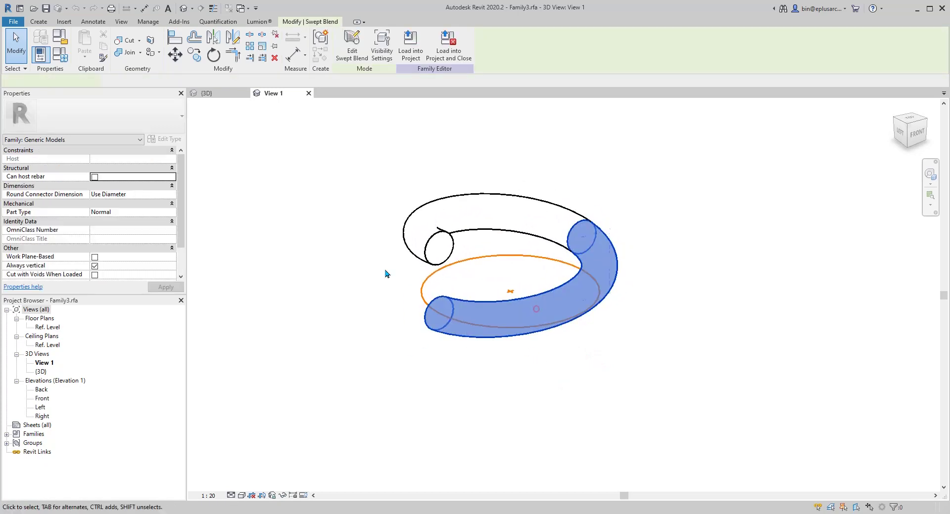
mouse_move(386, 273)
middle_mouse_down("shift")
mouse_move(382, 265)
mouse_move(386, 281)
middle_mouse_up("shift")
left_click(353, 47)
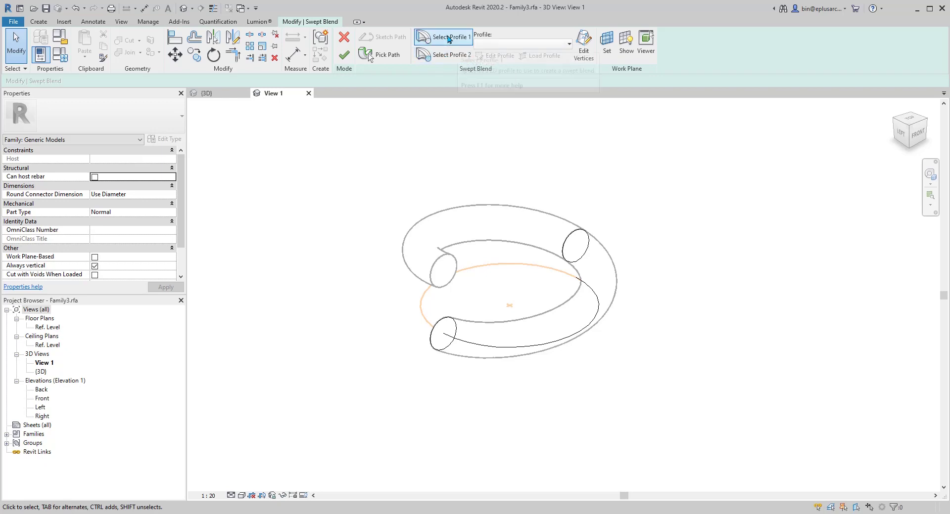
middle_click_drag(475, 360, 467, 316)
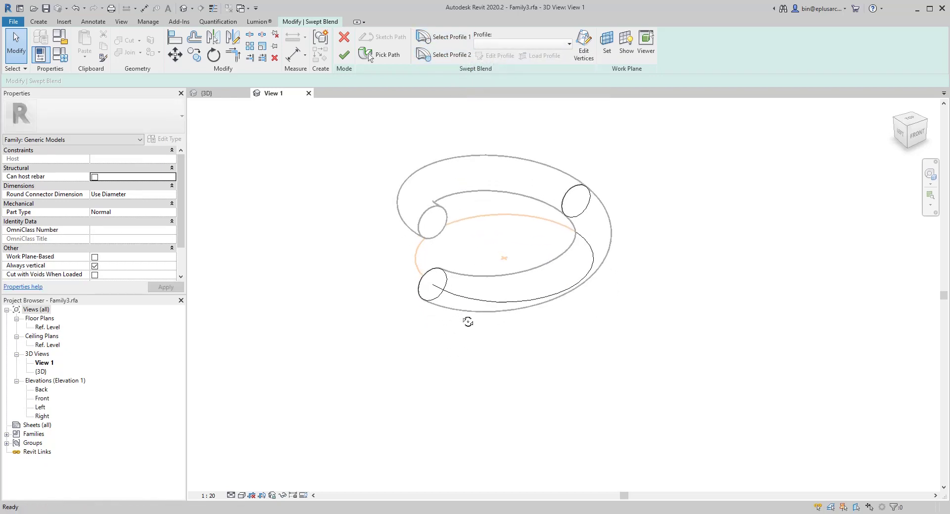
left_click(448, 277)
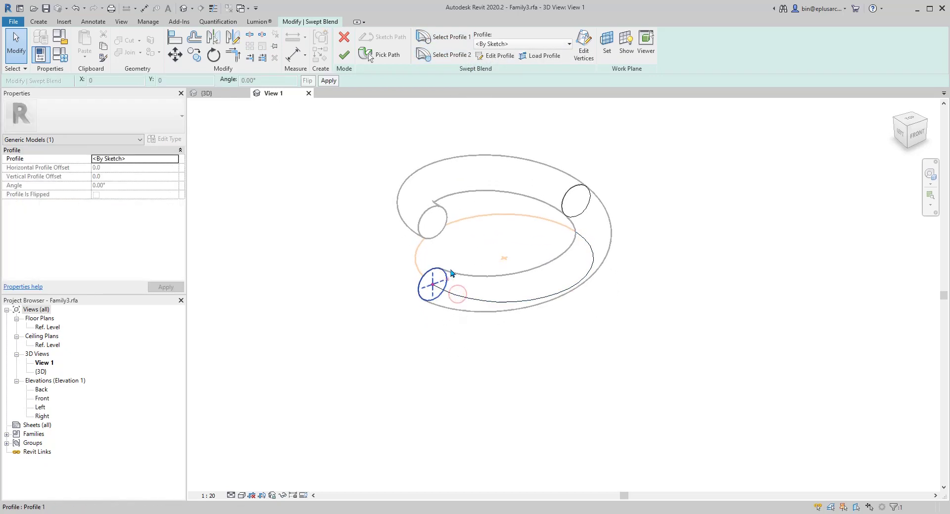
left_click(496, 55)
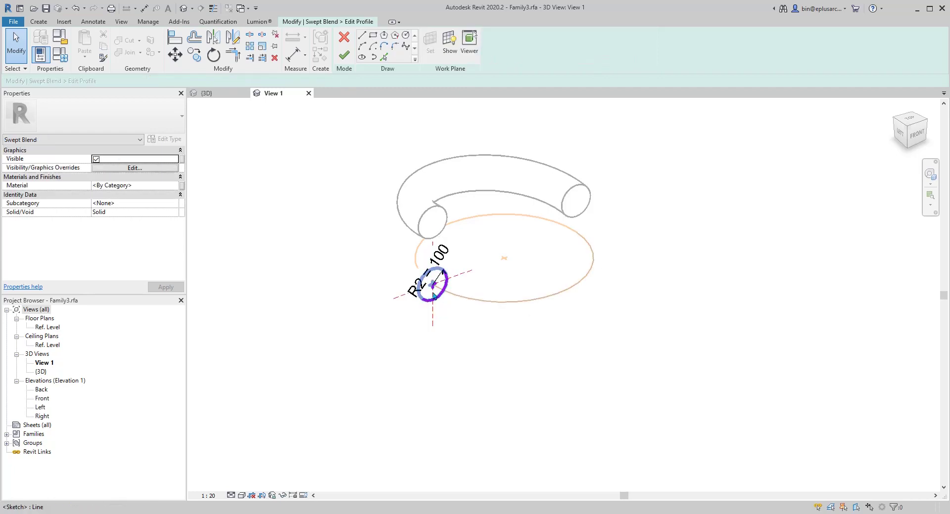
Leave the profile sketch and the swept blend edit mode, and clear the selection.
mouse_move(458, 241)
middle_mouse_down()
mouse_move(457, 255)
mouse_move(454, 247)
middle_mouse_up()
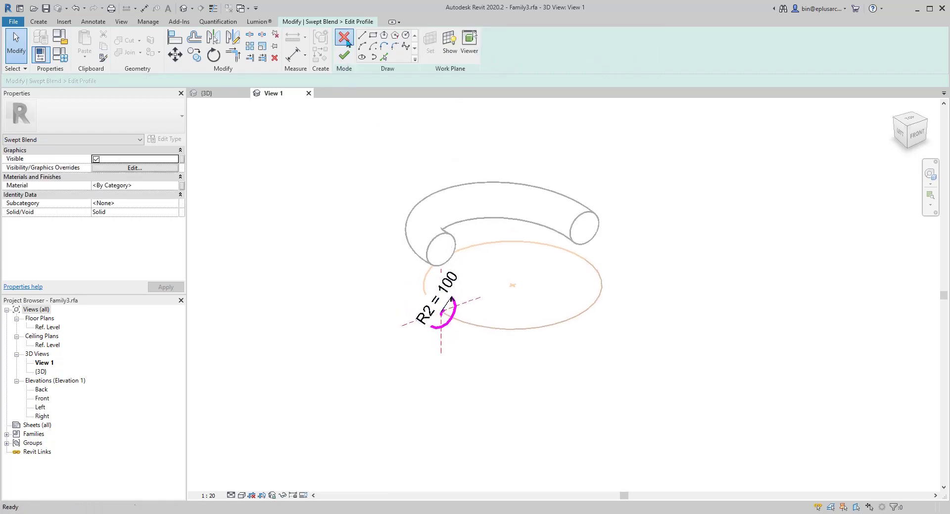
left_click(344, 55)
left_click(344, 55)
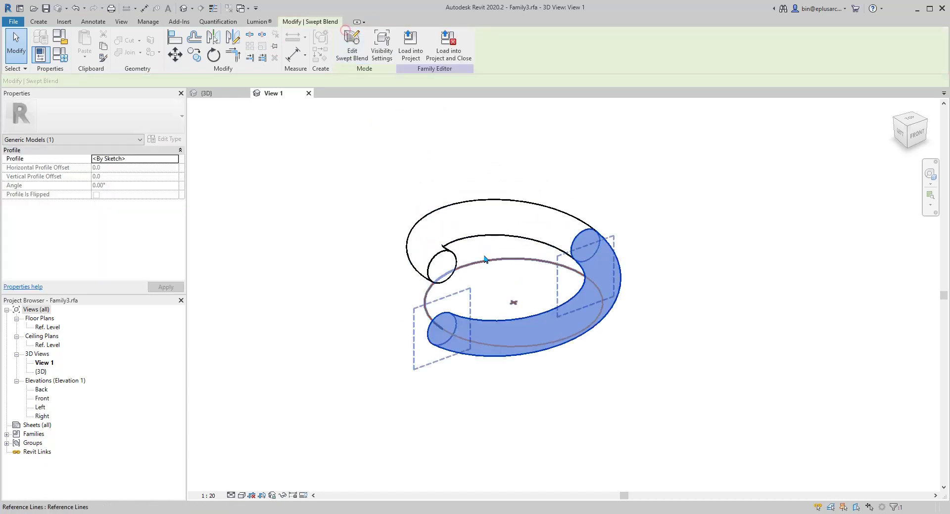
left_click(401, 201)
middle_click_drag(422, 208, 371, 257)
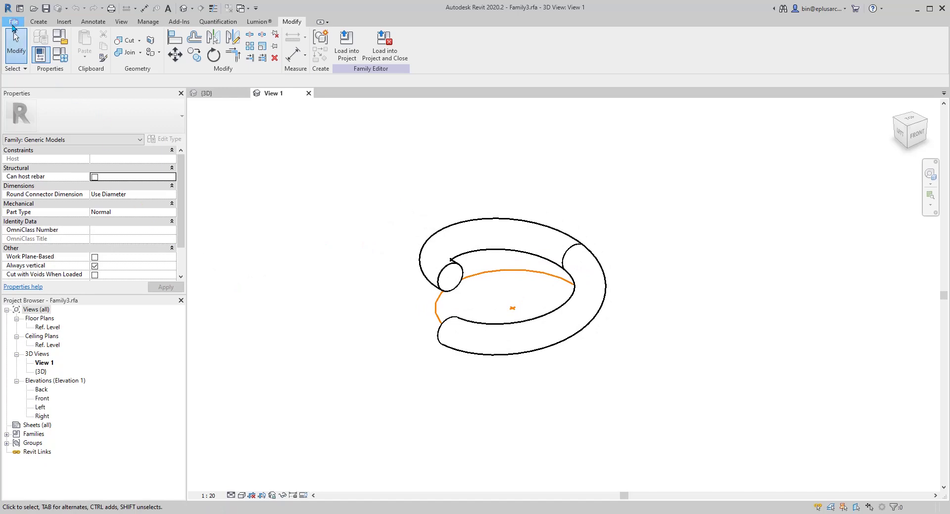
Create a new family from the Metric Profile template.
left_click(13, 23)
left_click(63, 59)
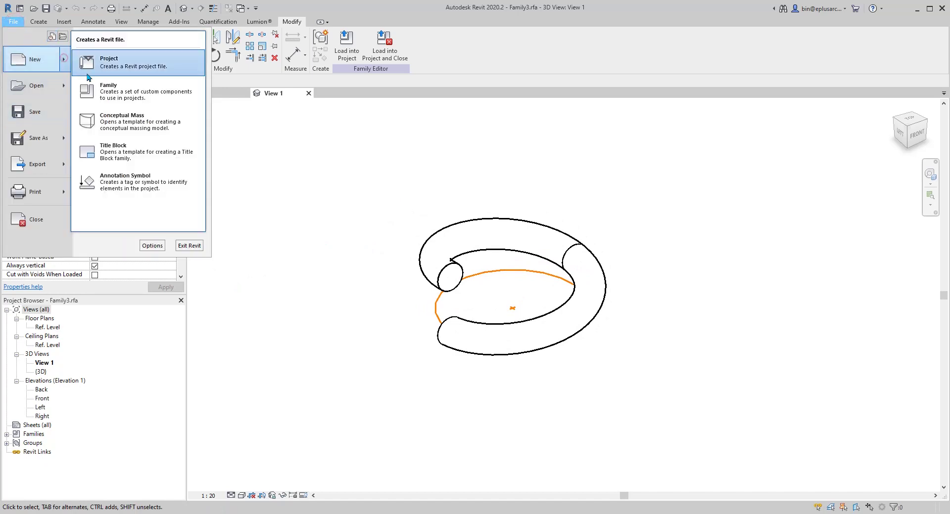
left_click(124, 92)
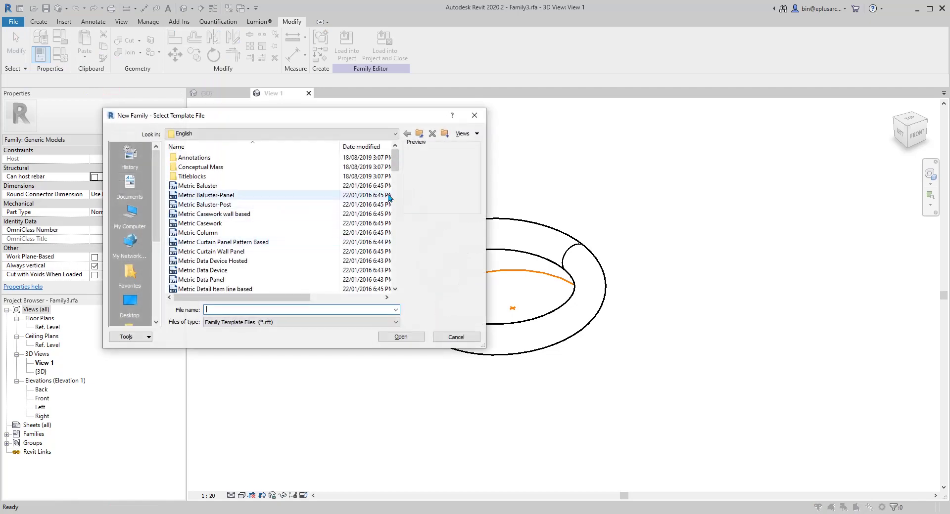
scroll(277, 212, "down", 13)
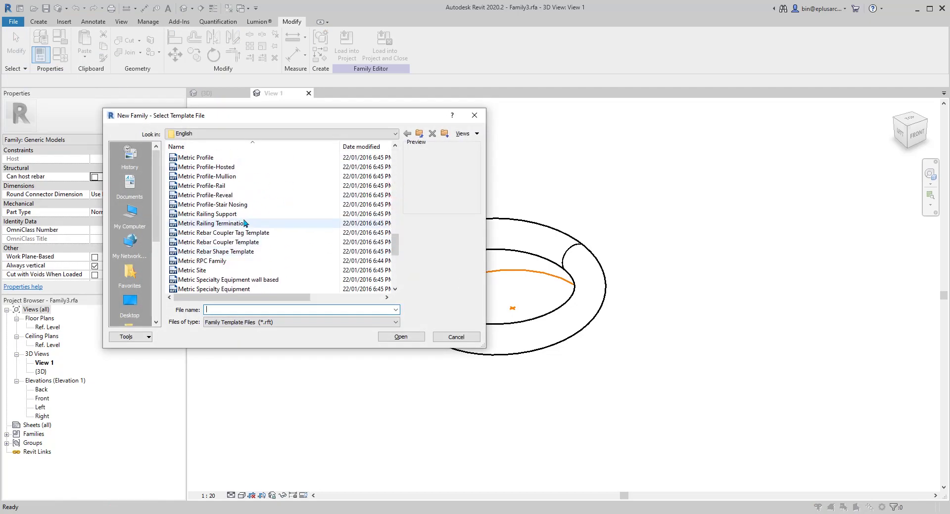
left_click(200, 159)
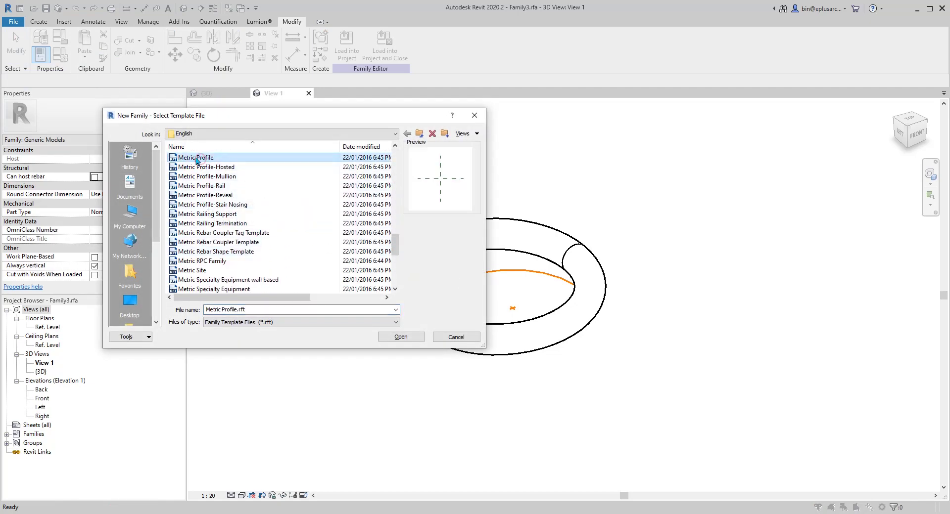
left_click(400, 336)
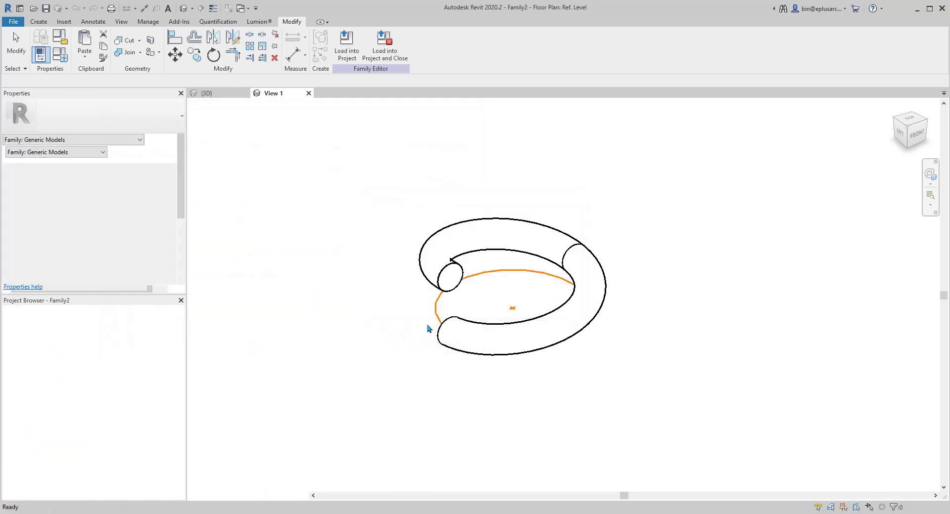
Draw four reference planes around the origin, one on each side of the vertical and horizontal centre planes.
middle_click_drag(561, 290, 494, 300)
scroll(494, 300, "up", 1)
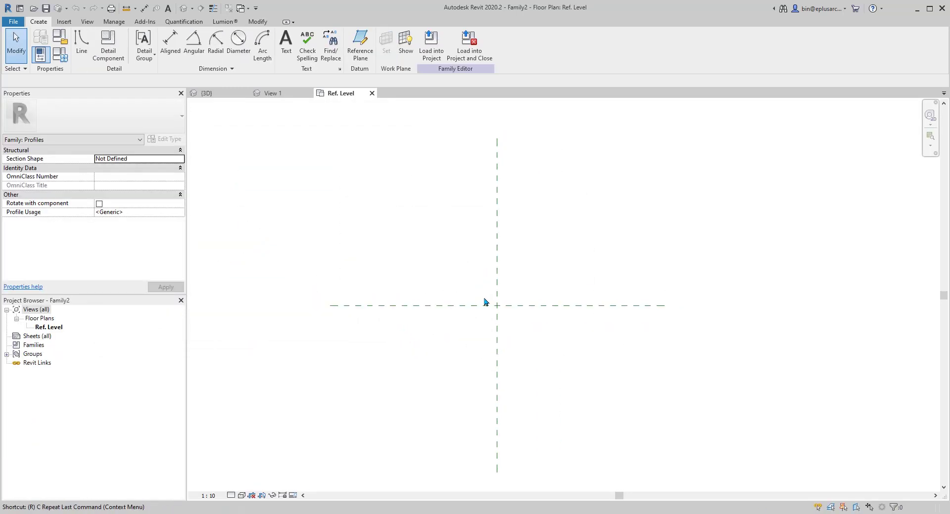
key("p")
left_click(466, 353)
left_click(466, 237)
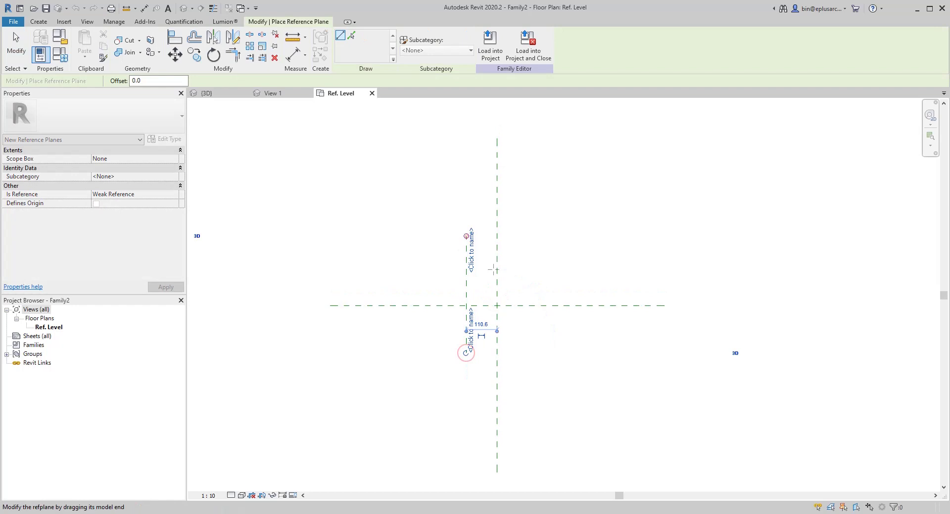
left_click(533, 355)
left_click(532, 247)
left_click(588, 262)
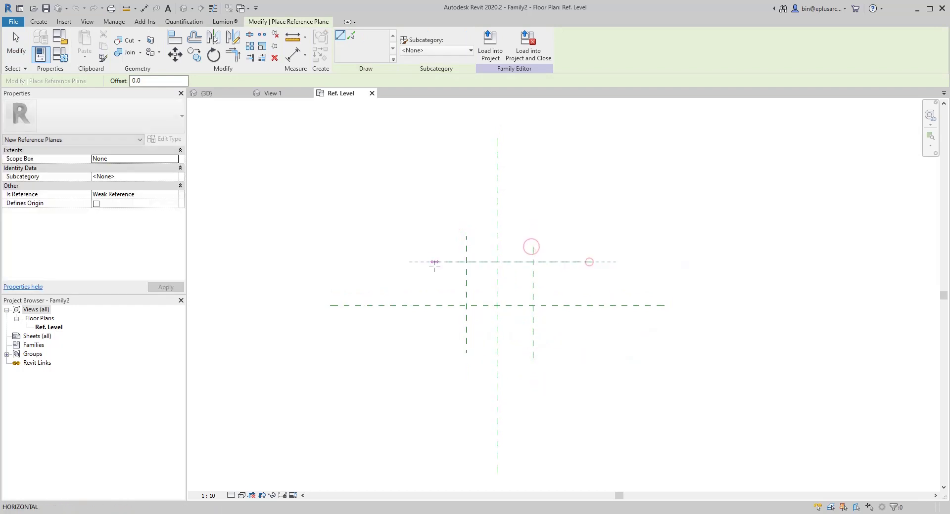
left_click(435, 266)
left_click(591, 345)
left_click(430, 342)
key("Escape")
Dimension the three horizontal reference planes in one string and make the spacing equal (EQ).
middle_click_drag(600, 308, 598, 313)
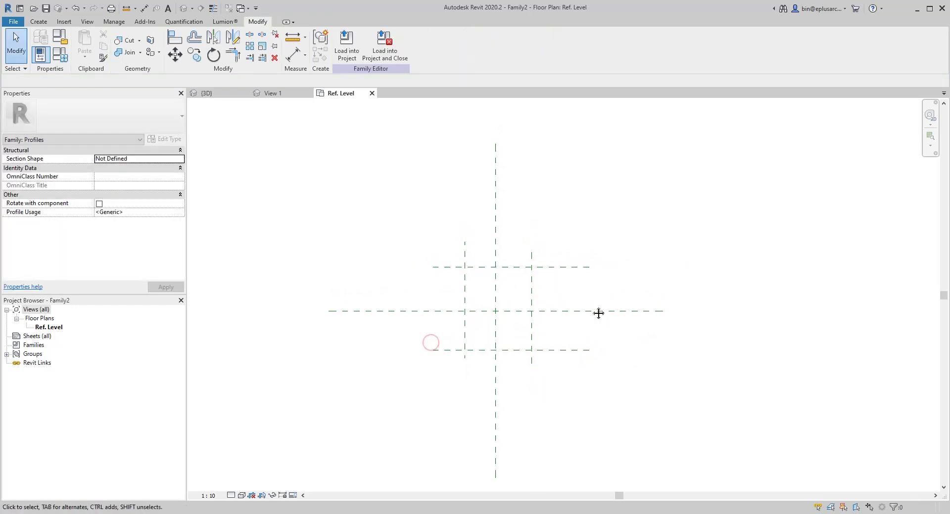
key("d")
key("i")
left_click(576, 350)
left_click(584, 311)
left_click(577, 267)
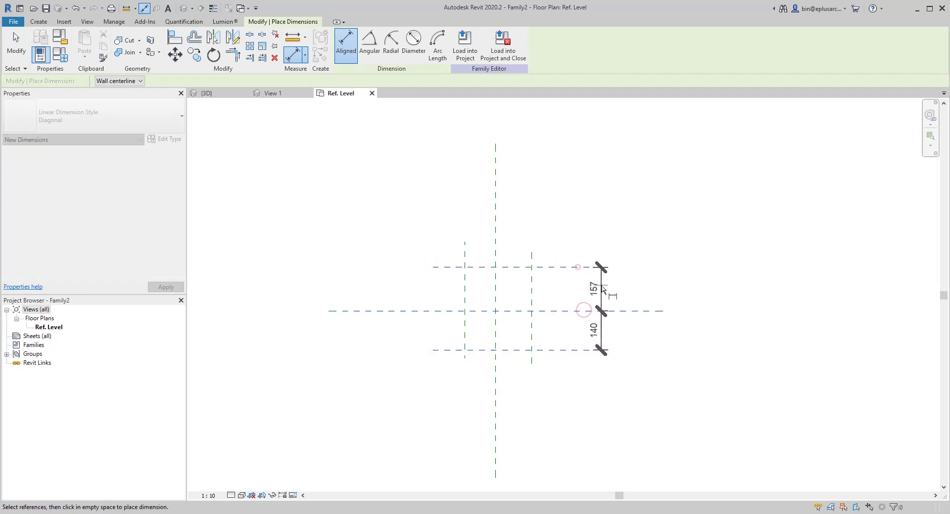
left_click(602, 286)
left_click(563, 310)
Dimension the three vertical reference planes in one string above the planes and make the spacing equal (EQ).
left_click(531, 256)
left_click(495, 255)
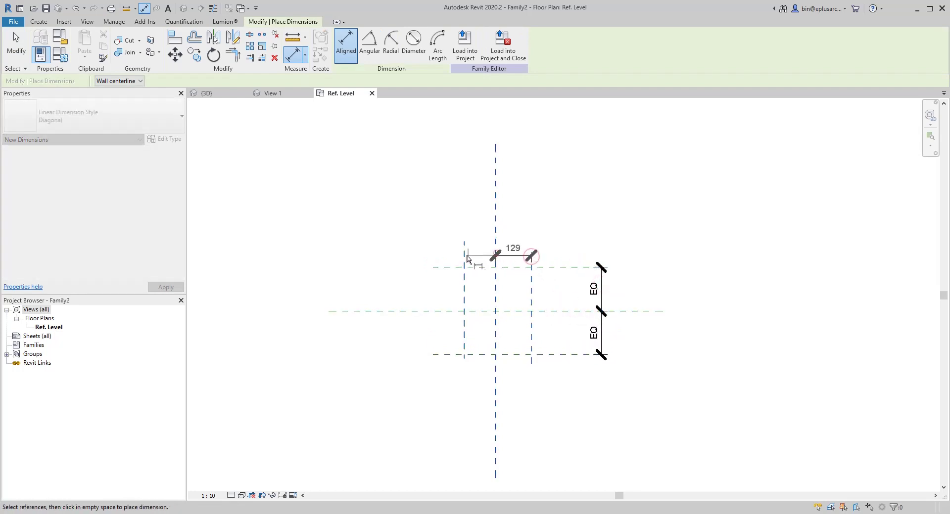
left_click(465, 256)
left_click(472, 230)
left_click(499, 196)
Add overall aligned dimensions between the two outer horizontal planes and between the two outer vertical planes.
middle_click_drag(586, 232, 585, 235)
scroll(584, 262, "up", 1)
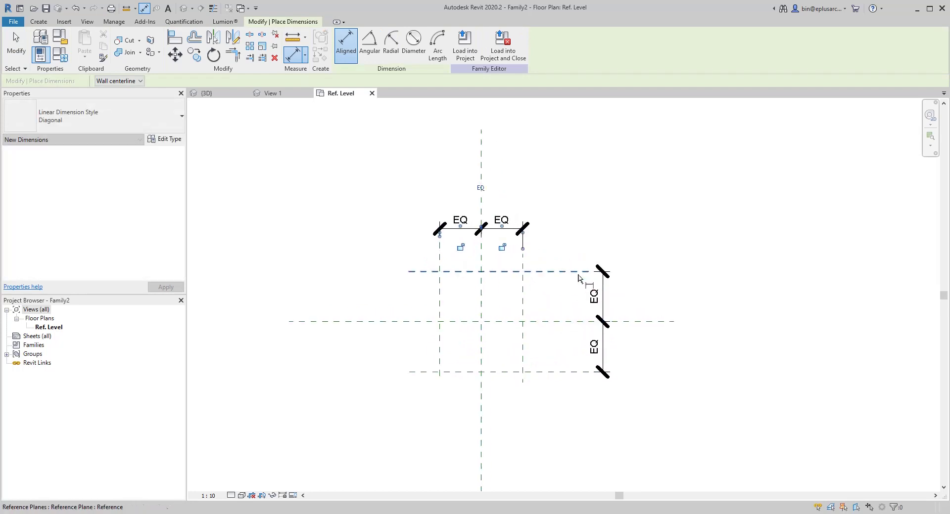
left_click(578, 273)
left_click(568, 378)
left_click(565, 373)
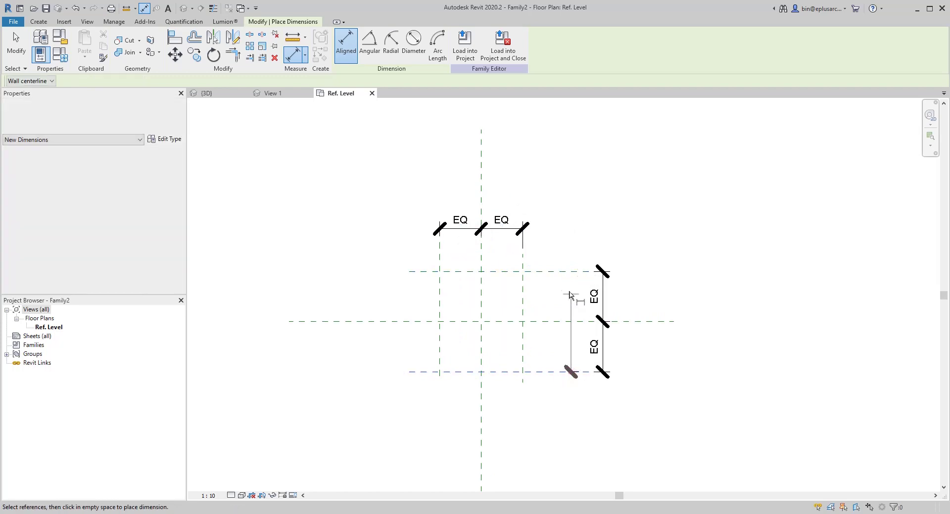
left_click(573, 272)
left_click(643, 321)
left_click(522, 255)
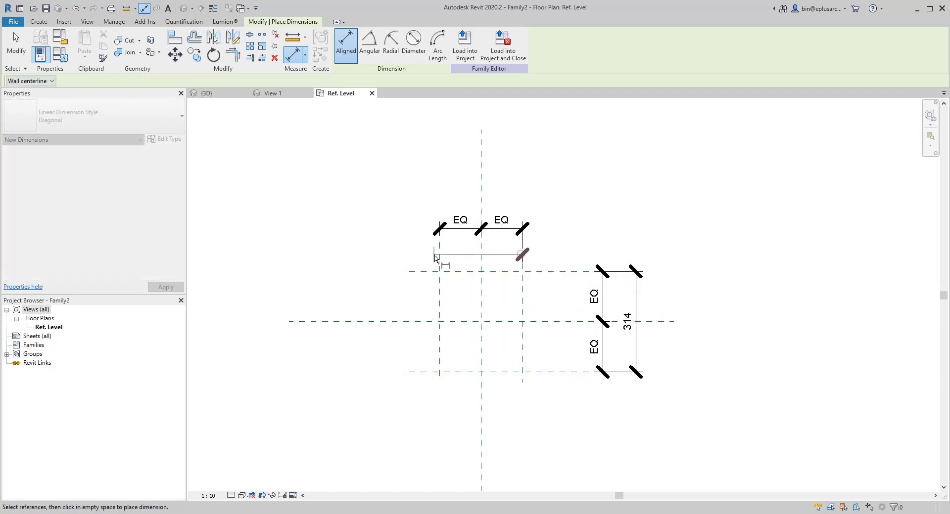
left_click(439, 257)
left_click(506, 200)
key("Escape")
Label the overall horizontal dimension with a new type-based family parameter named W.
left_click(492, 194)
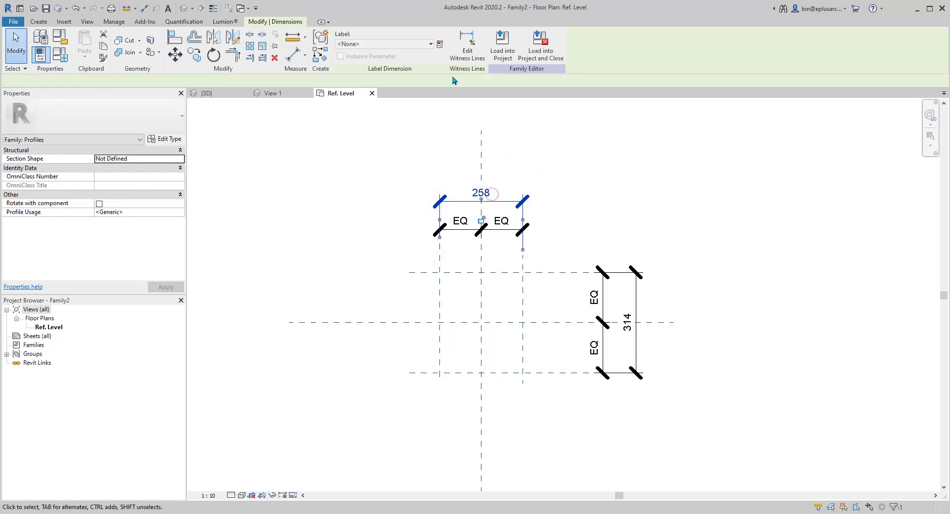
left_click(444, 45)
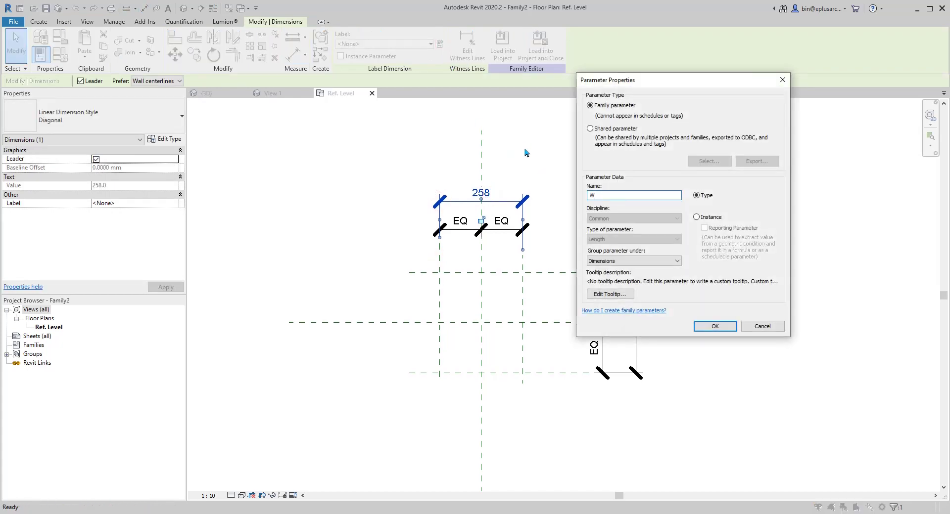
left_click(725, 330)
Assign the existing parameter W to the overall vertical dimension and clear the selection.
left_click(639, 325)
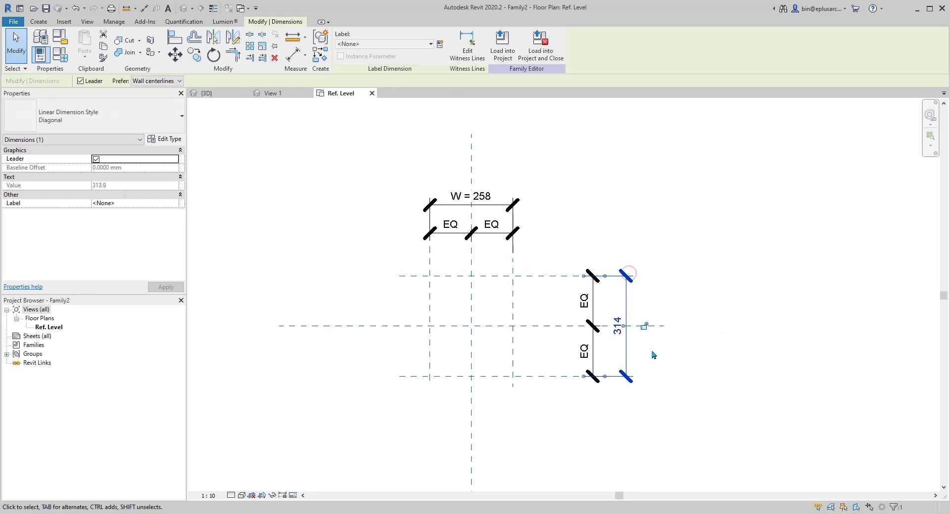
left_click(409, 43)
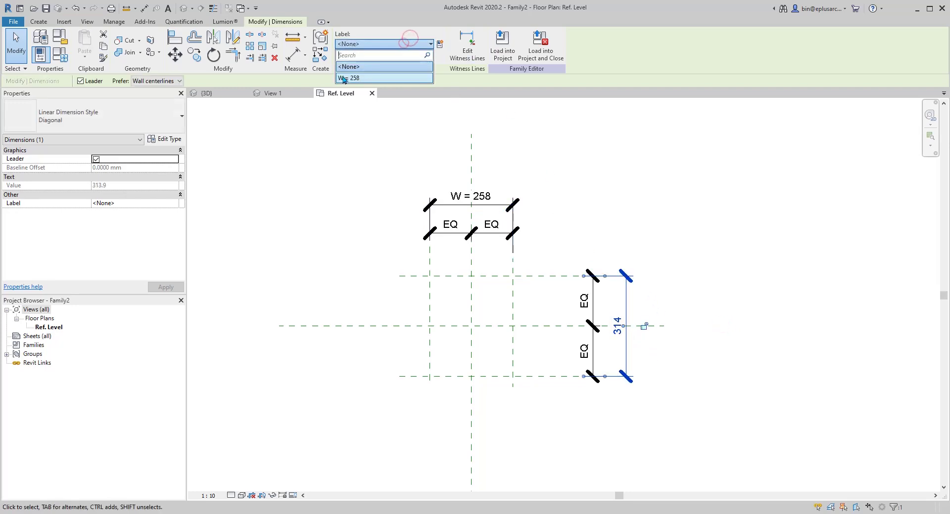
left_click(344, 79)
middle_click_drag(678, 184, 669, 147)
left_click(640, 203)
Draw a rectangle of profile lines on the four outer reference planes and lock its sides to them.
scroll(535, 266, "up", 1)
middle_click_drag(536, 266, 561, 258)
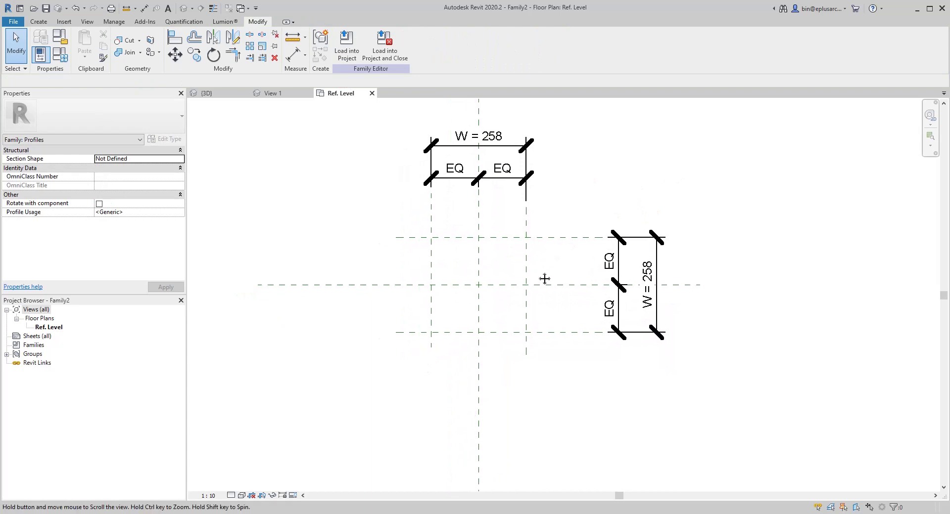
left_click(39, 22)
left_click(80, 41)
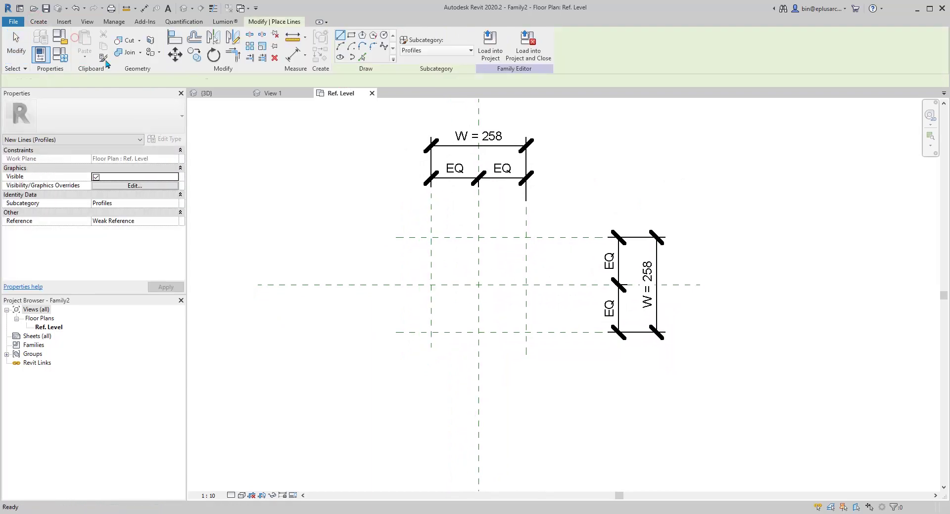
left_click(352, 36)
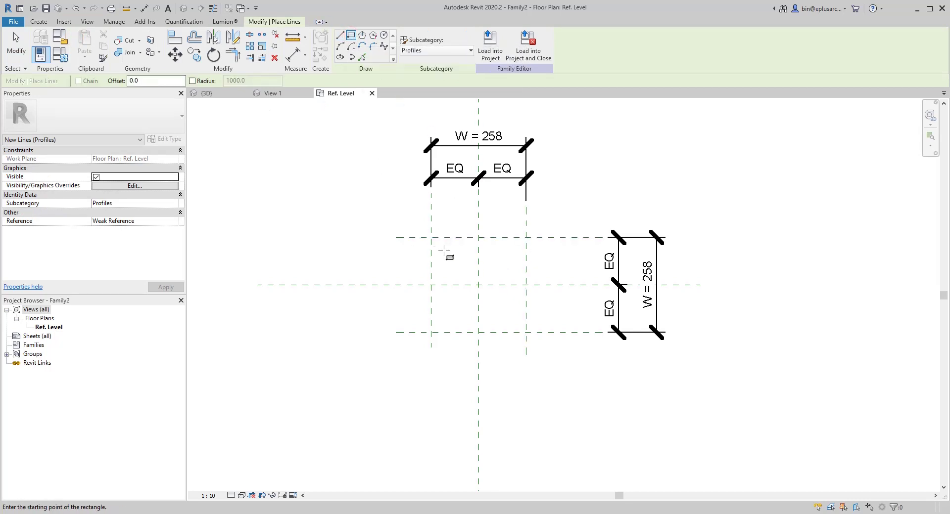
left_click(431, 238)
left_click(526, 332)
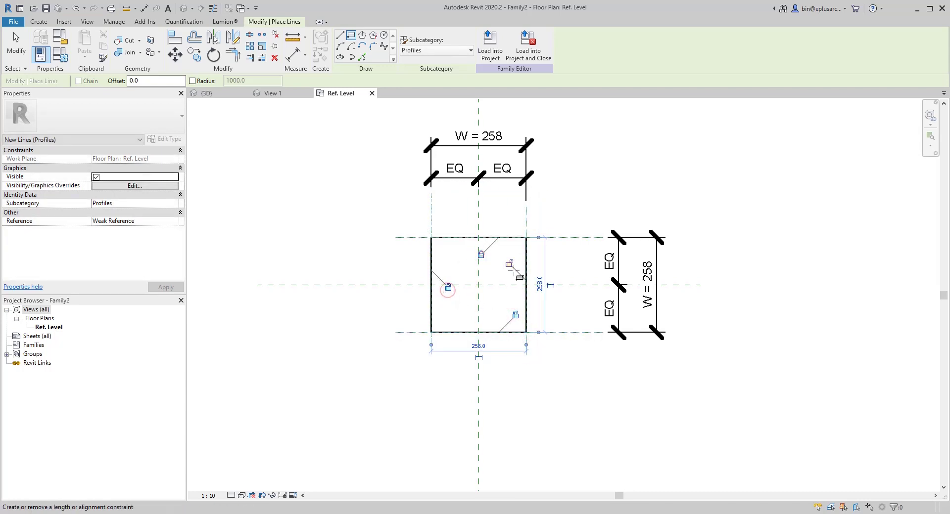
left_click(509, 264)
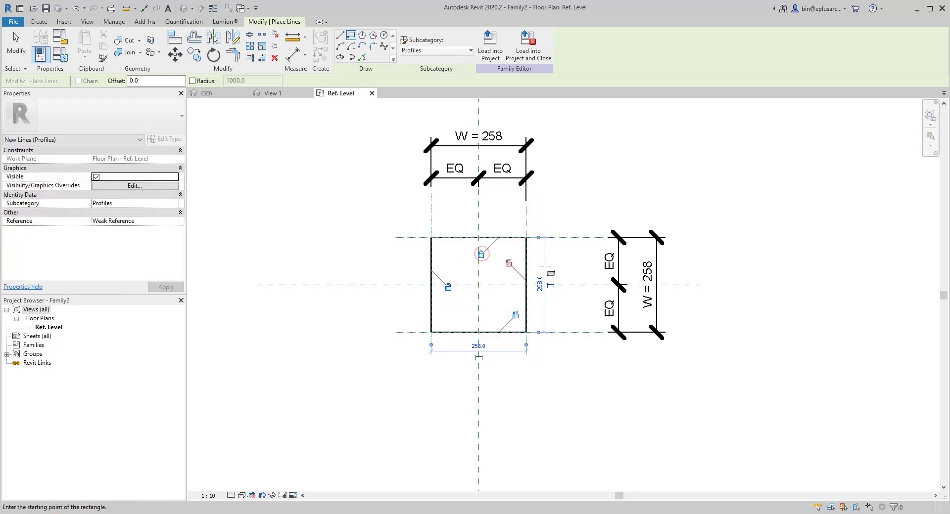
Fillet the rectangle's upper-left corner with a radius of about 70 mm using Fillet Arc.
left_click(373, 48)
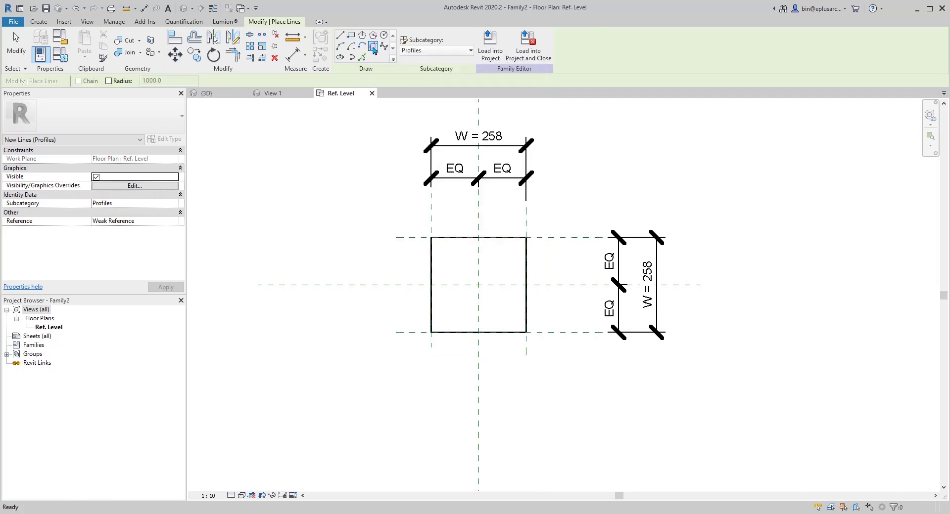
left_click(451, 240)
left_click(437, 247)
scroll(444, 250, "up", 2)
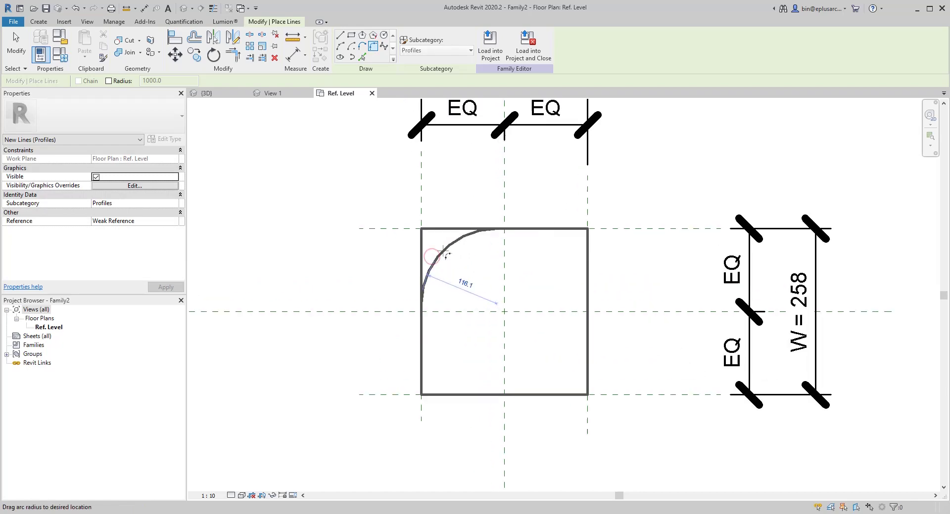
scroll(444, 255, "up", 1)
left_click(446, 253)
scroll(445, 254, "up", 1)
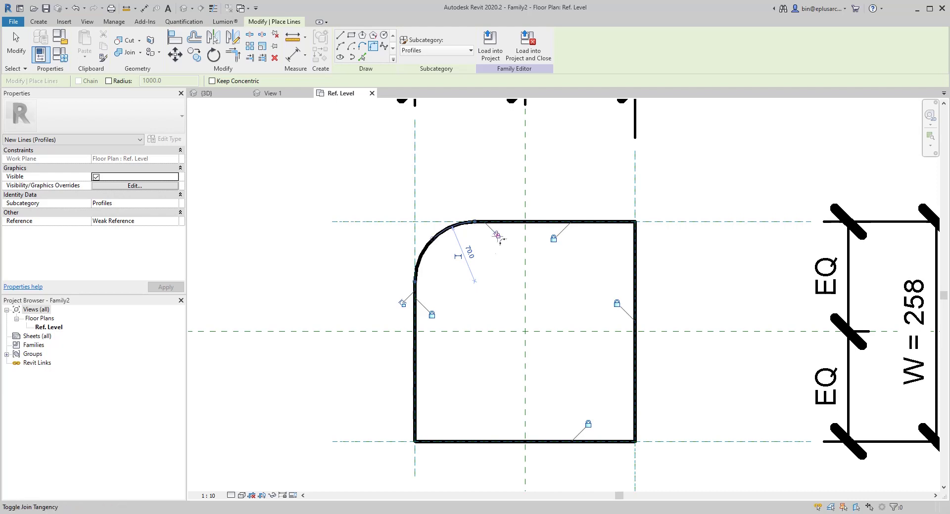
Fillet the profile's upper-right corner with a radius of about 85 mm and its lower-right corner with about 75 mm.
mouse_move(403, 304)
middle_mouse_down()
mouse_move(499, 276)
mouse_move(483, 273)
middle_mouse_up()
left_click(540, 199)
left_click(563, 215)
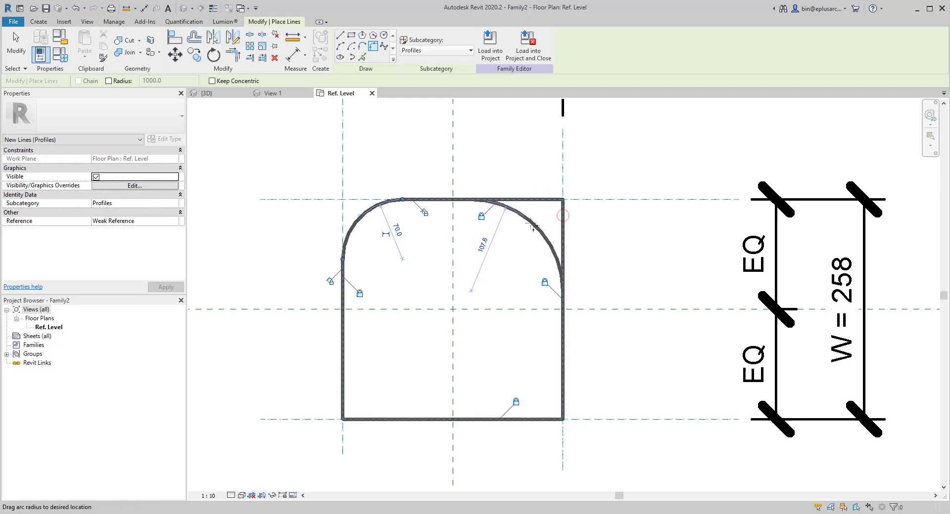
left_click(541, 221)
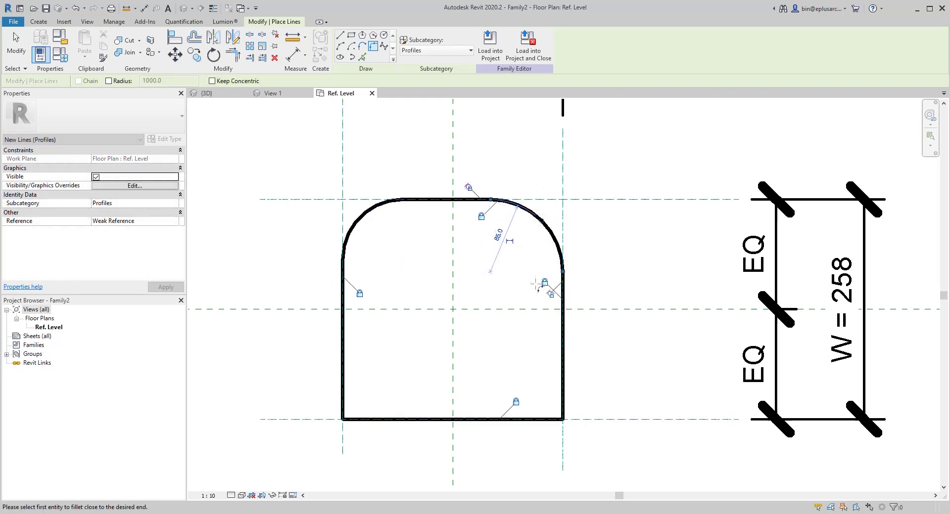
middle_click_drag(604, 331, 626, 198)
left_click(582, 272)
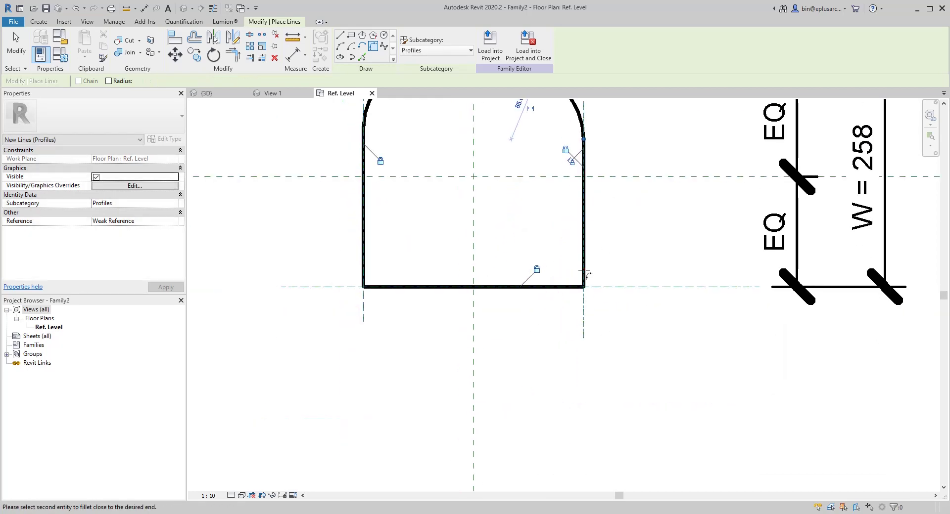
left_click(569, 286)
left_click(559, 272)
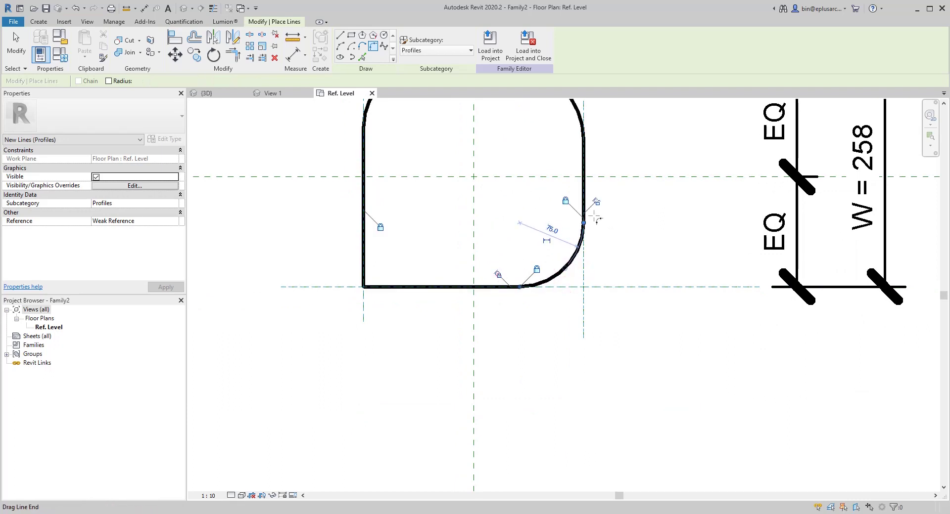
Fillet the profile's lower-left corner with a radius of about 96 mm and finish the line command.
left_click(415, 287)
left_click(367, 254)
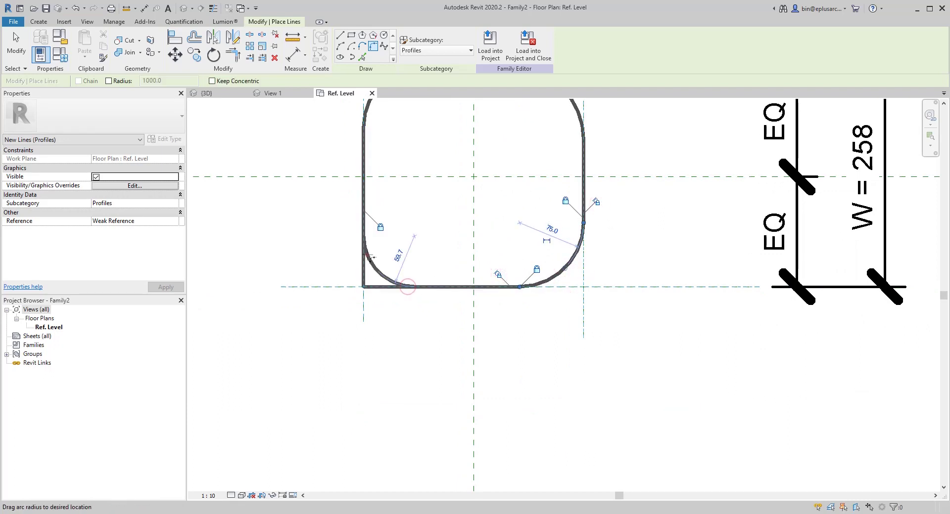
left_click(389, 264)
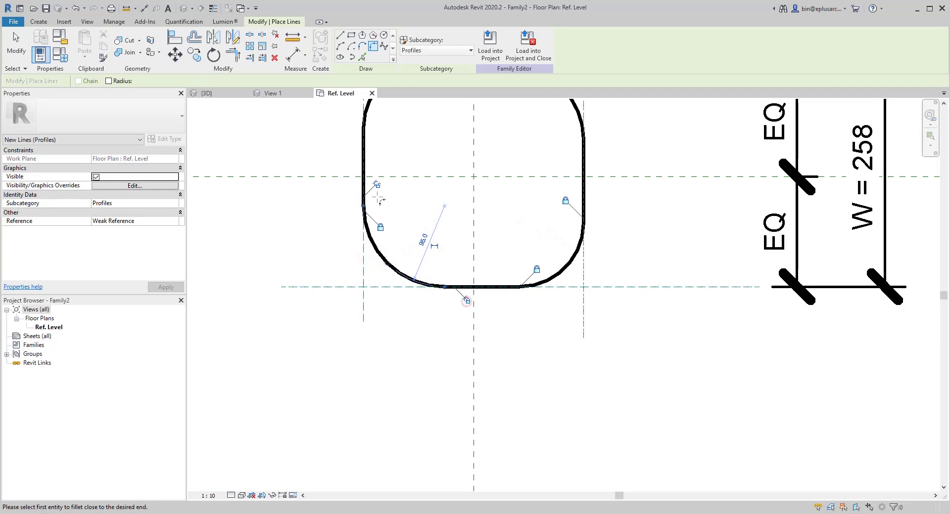
middle_click_drag(460, 226, 423, 243)
key("Escape")
key("Escape")
Make the temporary radius dimension of the upper-left corner arc permanent.
left_click(370, 163)
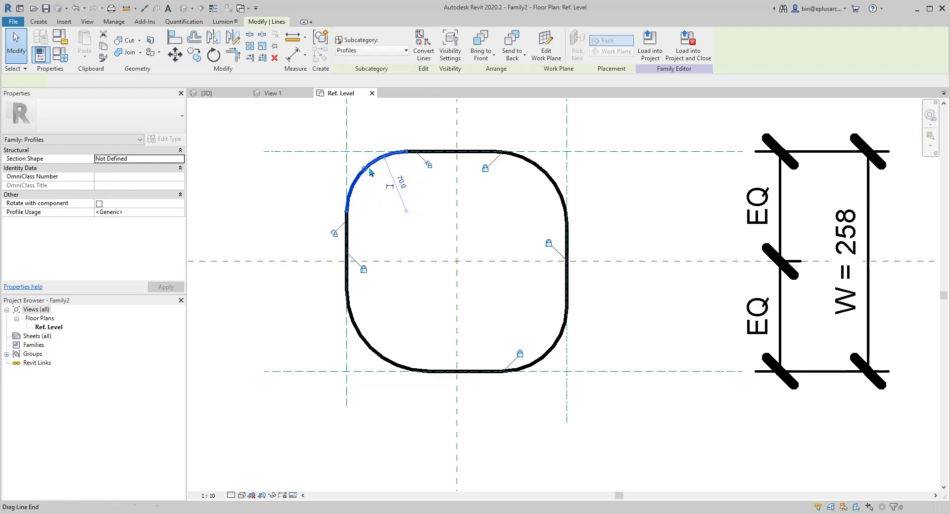
scroll(351, 207, "up", 1)
left_click(389, 197)
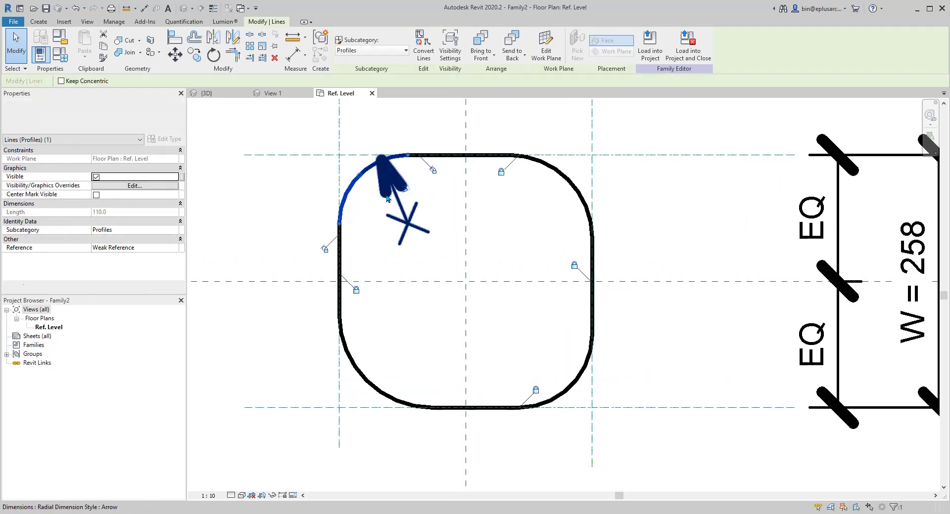
scroll(505, 222, "down", 1)
Make the temporary radius dimensions of the profile's upper-right, lower-right and lower-left corner arcs permanent.
middle_click_drag(526, 211, 505, 220)
left_click(515, 217)
left_click(540, 195)
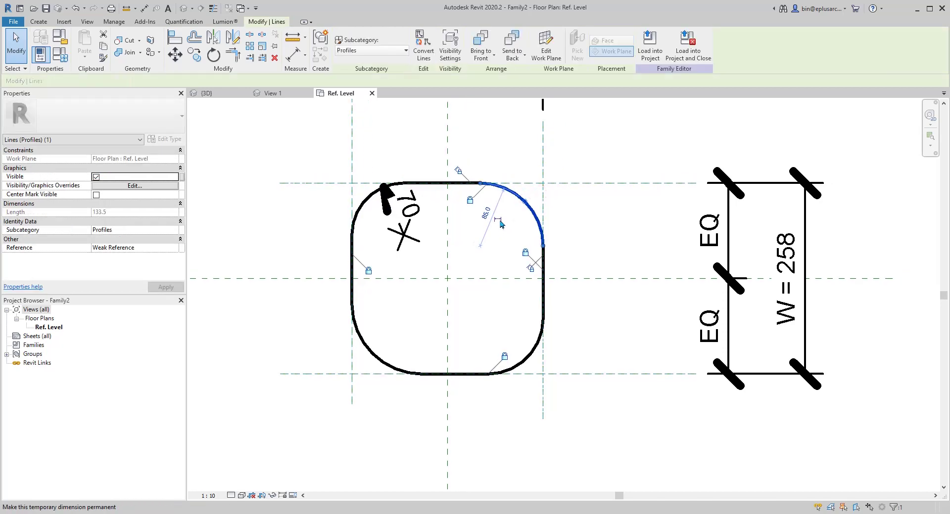
left_click(498, 218)
key("Escape")
left_click(531, 355)
left_click(525, 349)
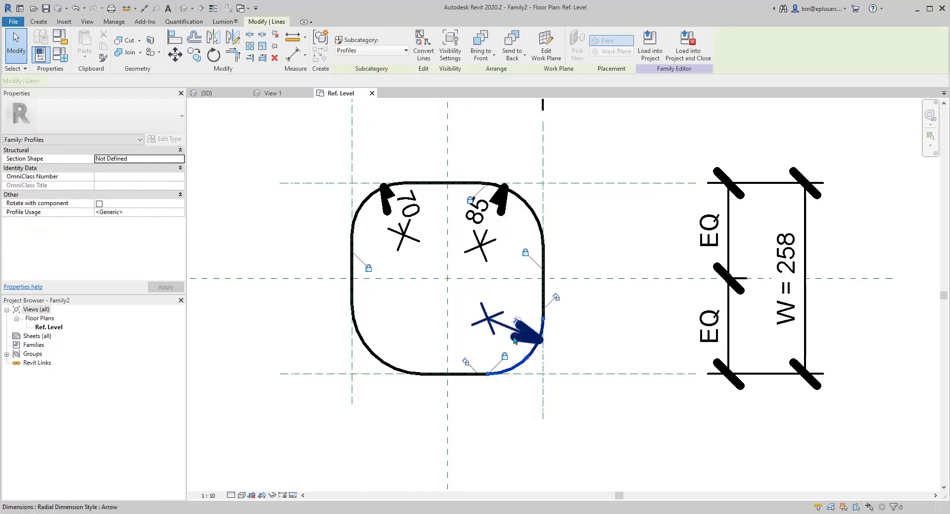
key("Escape")
left_click(376, 357)
left_click(414, 339)
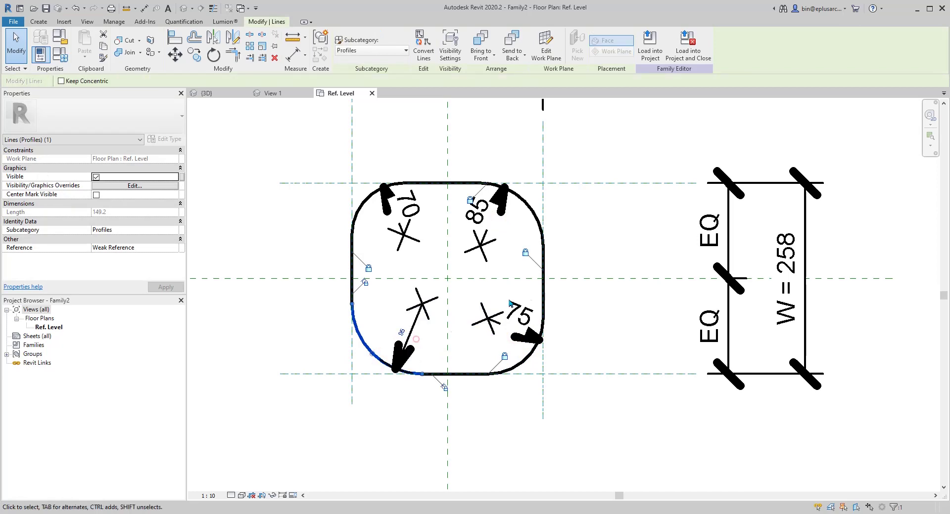
middle_click_drag(414, 339, 400, 337)
key("Escape")
Label all four corner radius dimensions together with a new type parameter named CR.
left_click(505, 319)
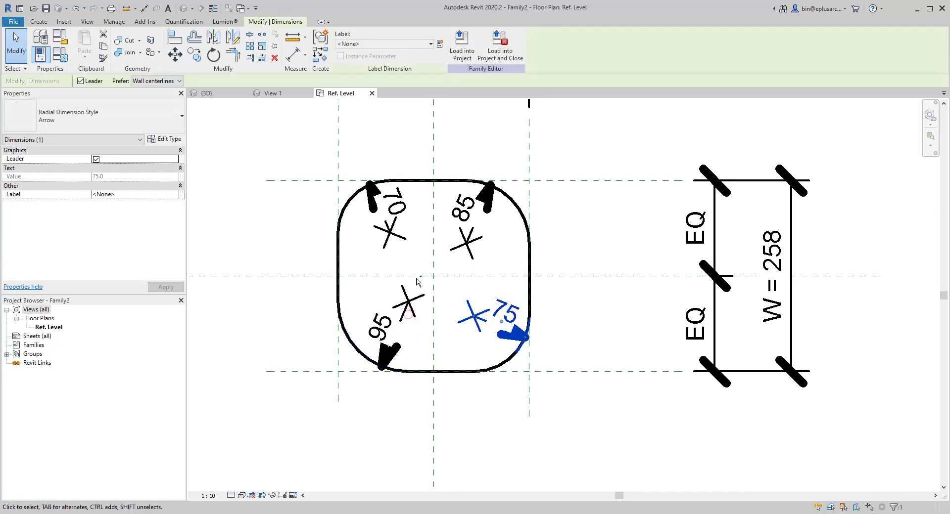
key("Escape")
left_click(506, 315)
left_click(418, 315, "ctrl")
left_click(391, 233, "ctrl")
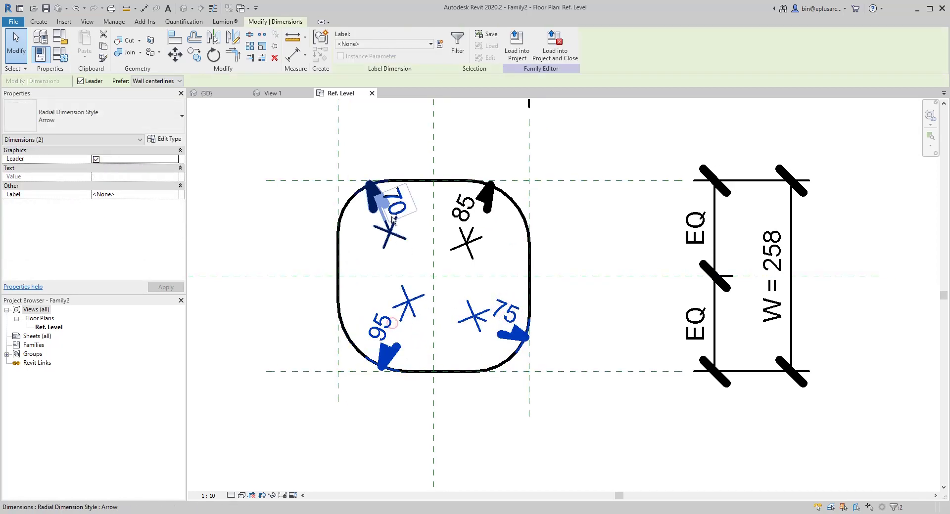
left_click(475, 208, "ctrl")
left_click(439, 43)
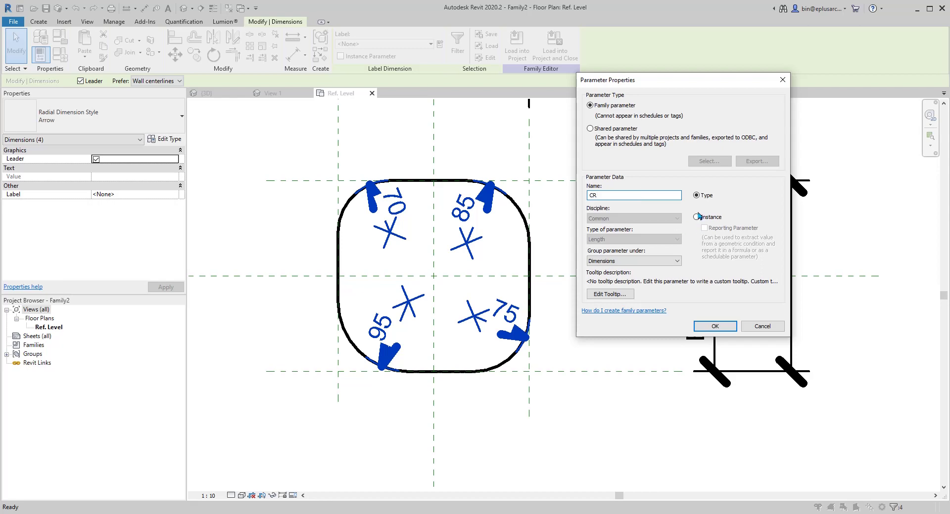
left_click(716, 324)
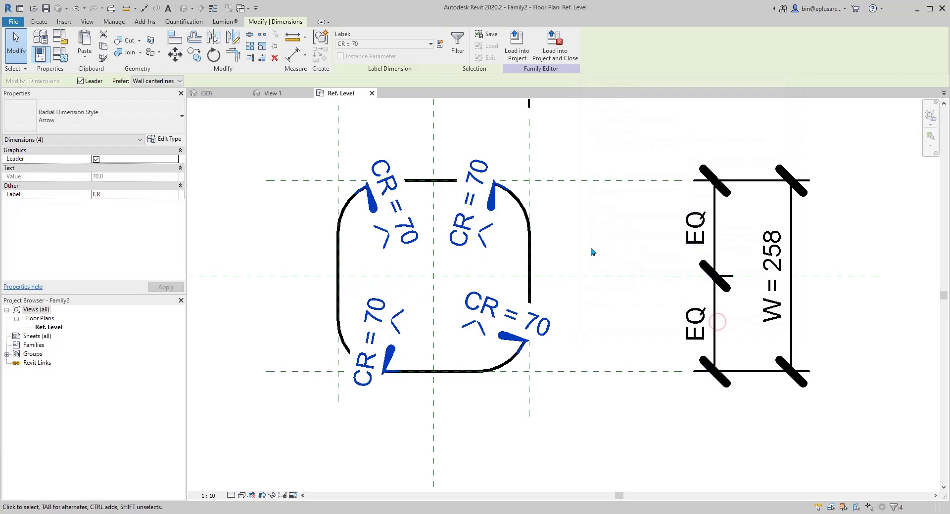
scroll(530, 248, "up", 3)
key("Escape")
Load the profile family only into Family3.rfa and close it without saving the changes.
scroll(519, 254, "down", 3)
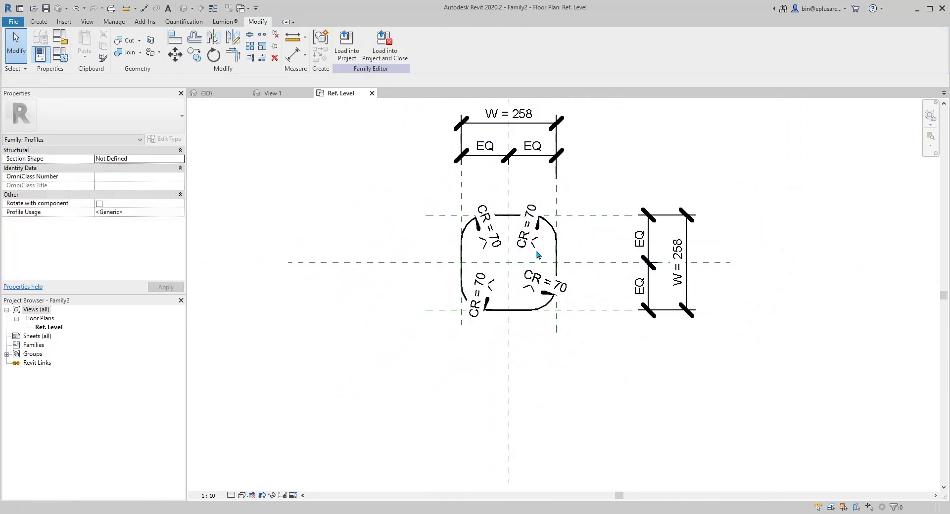
scroll(517, 277, "up", 2)
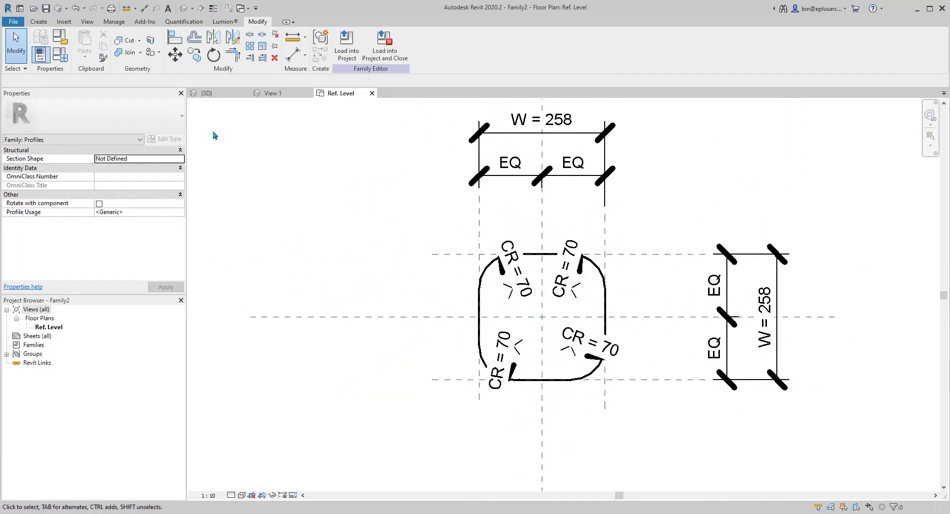
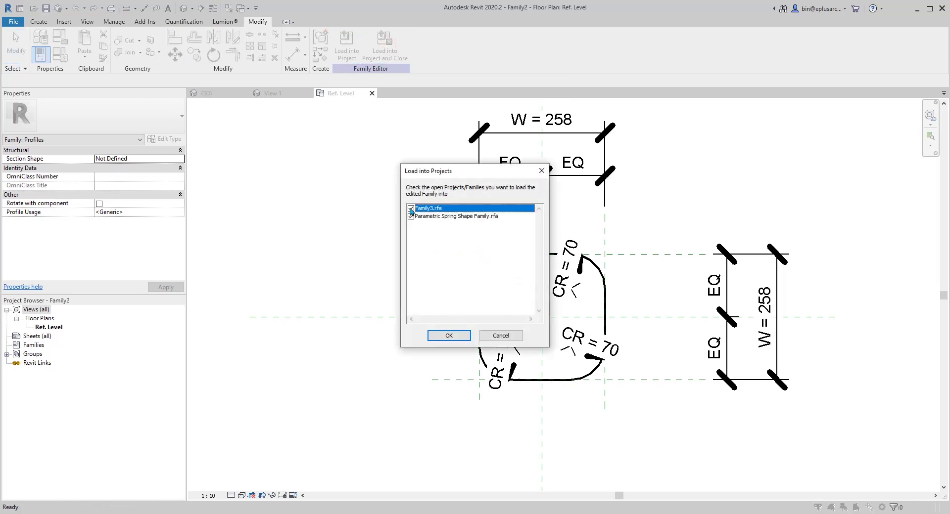
left_click(411, 216)
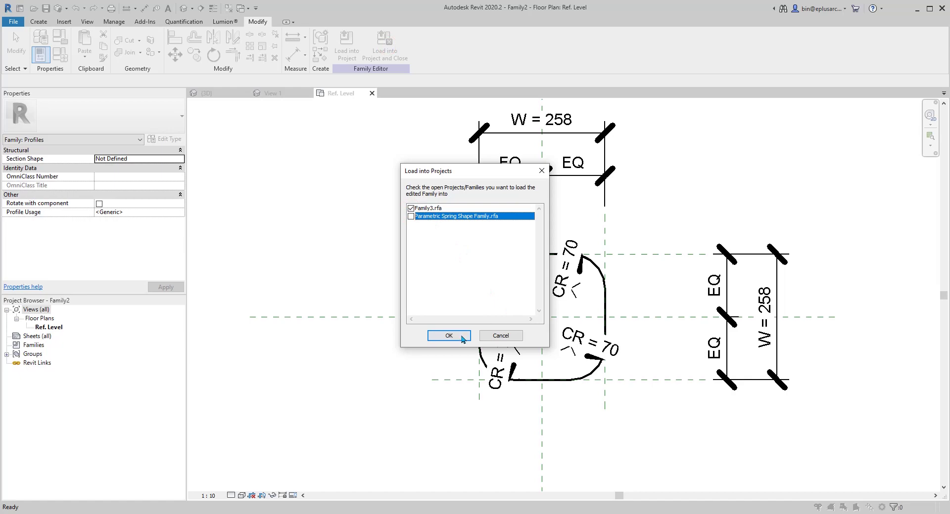
left_click(460, 336)
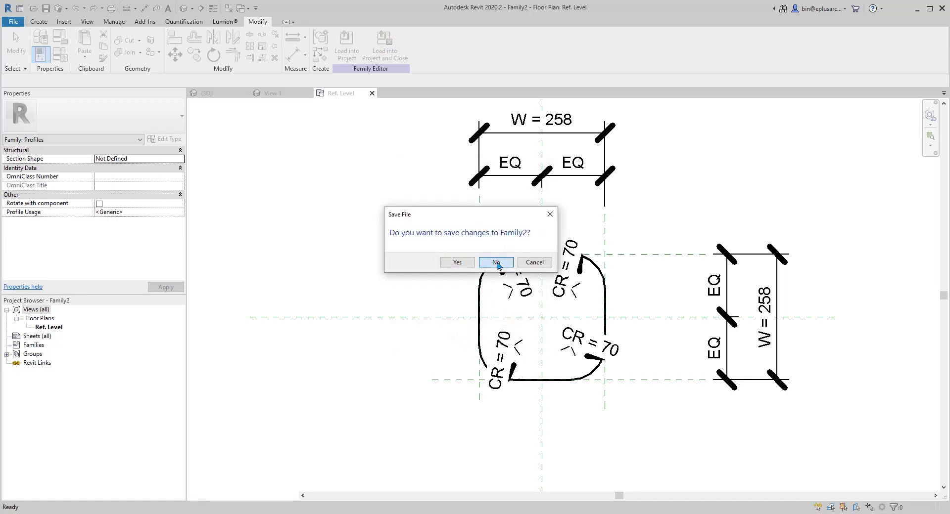
left_click(495, 262)
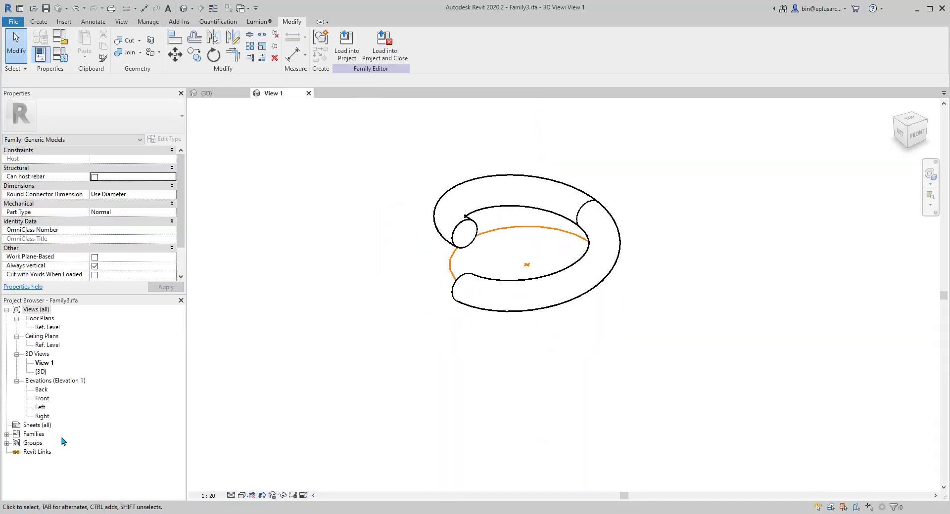
Expand the Profiles category under Families in the project's browser tree to check for the loaded profile.
left_click(14, 436)
left_click(6, 434)
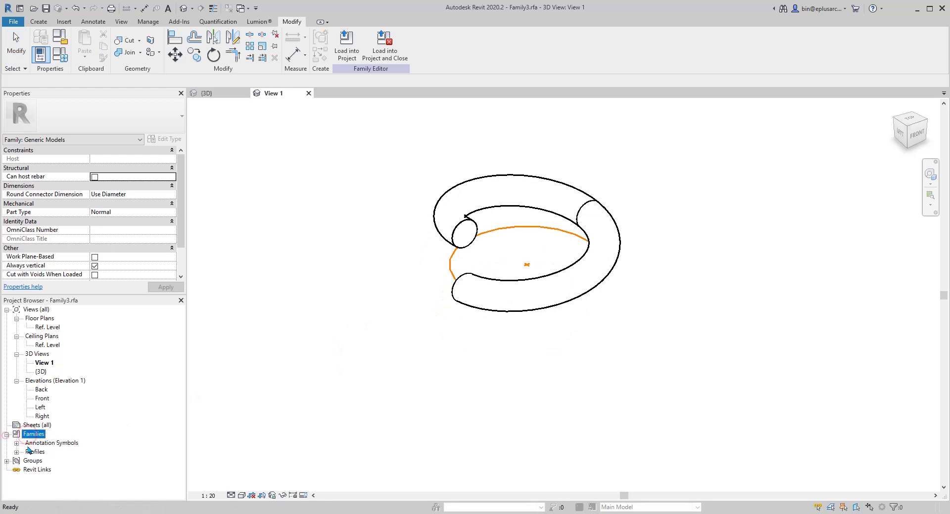
left_click(33, 452)
double_click(28, 454)
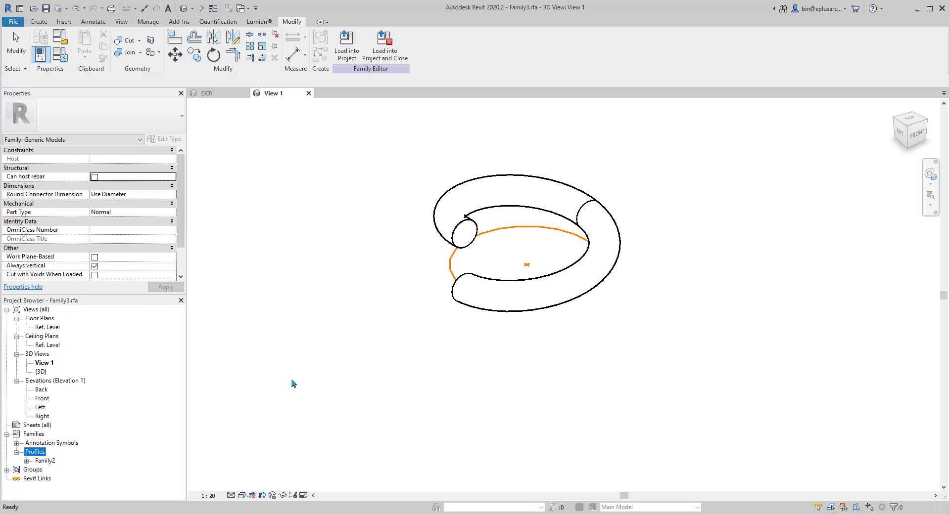
Edit the lower swept blend of the coil and set its Profile 1 to the loaded Family2 profile.
left_click(385, 329)
middle_click_drag(514, 315, 514, 284)
left_click(531, 253)
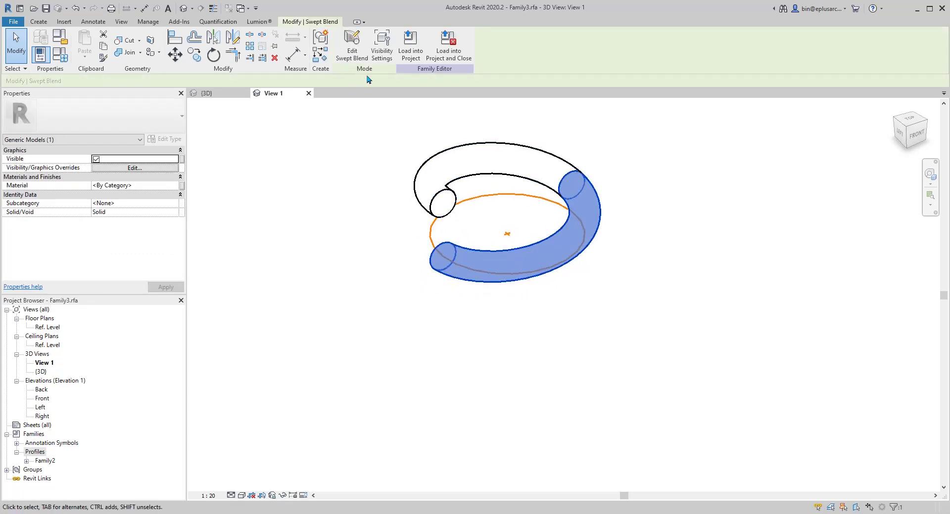
scroll(512, 200, "down", 1)
middle_click_drag(511, 199, 517, 220)
left_click(351, 43)
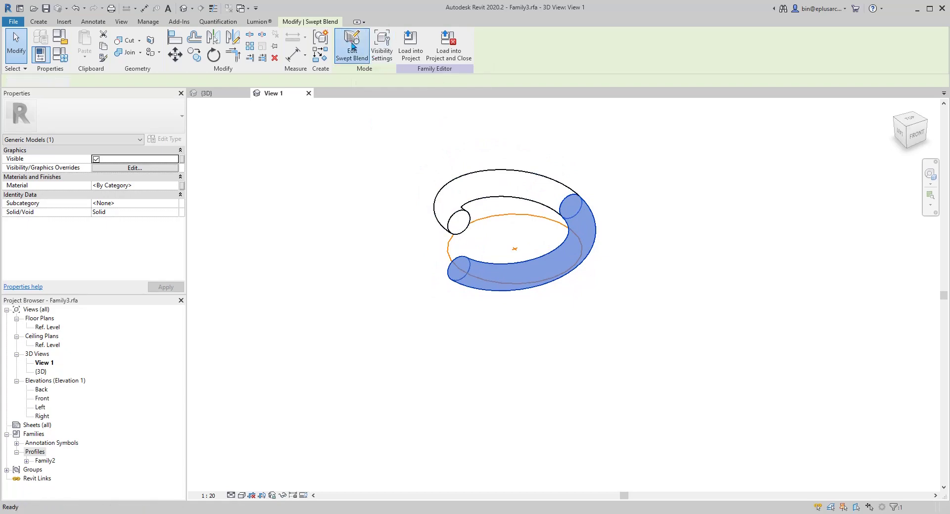
left_click(353, 47)
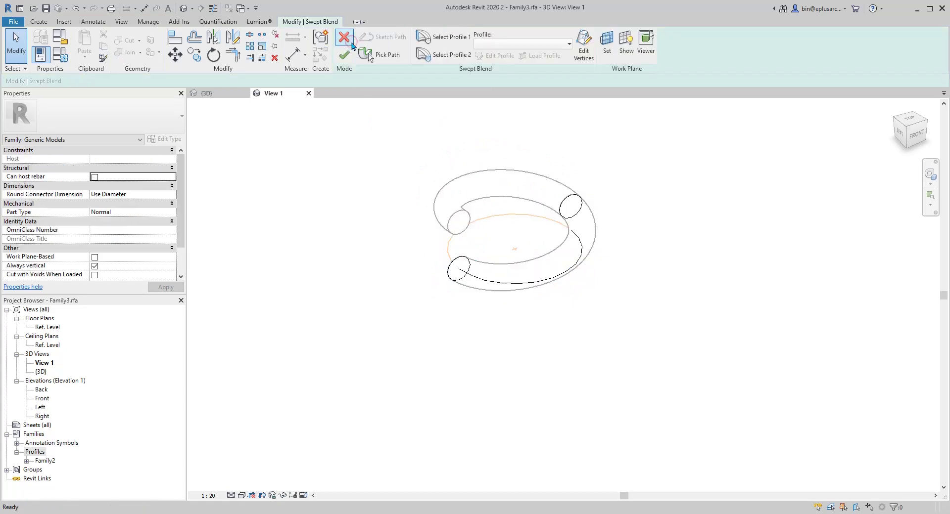
left_click(440, 40)
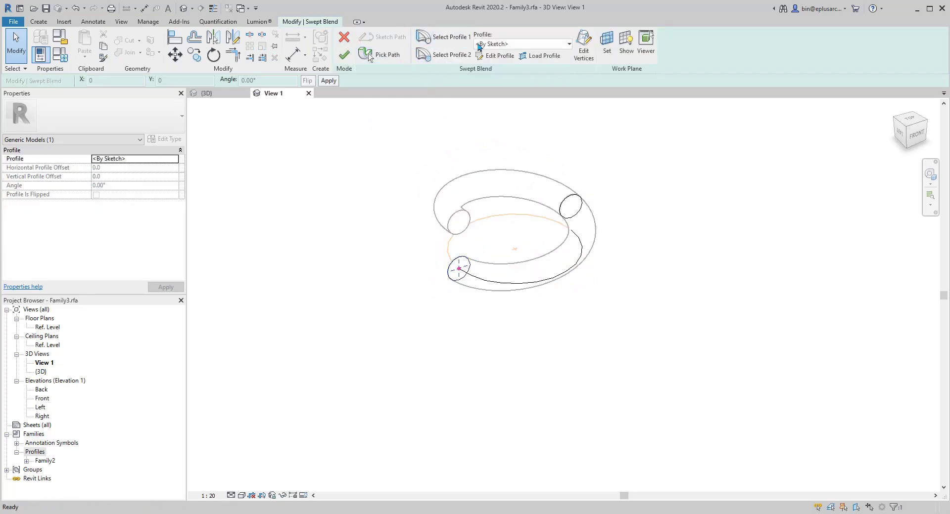
left_click(528, 45)
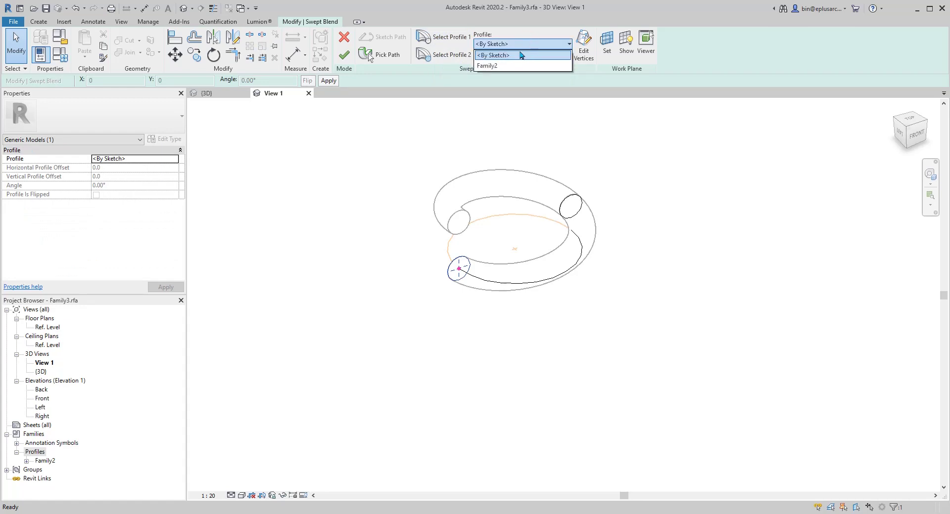
left_click(492, 67)
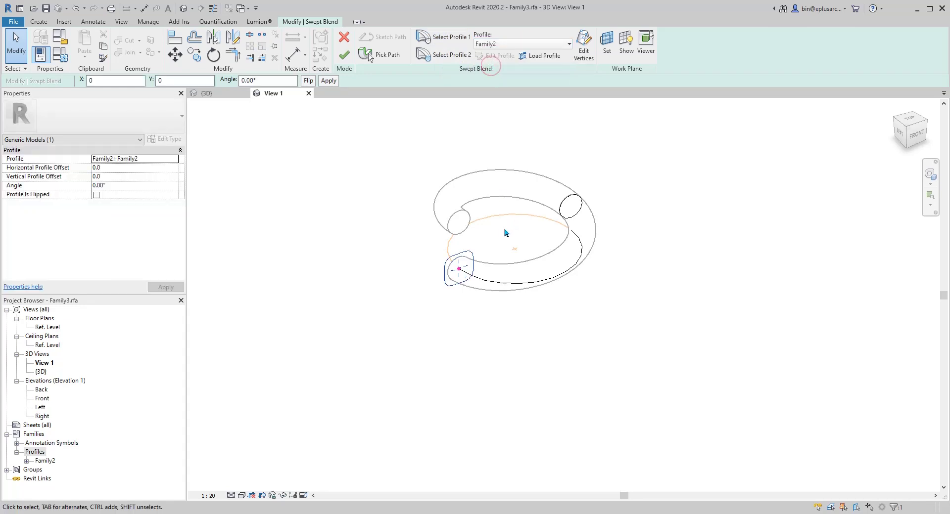
Inspect the new profile at the path's start, and set the swept blend's Profile 2 to Family2.
middle_click_drag(369, 318, 410, 308)
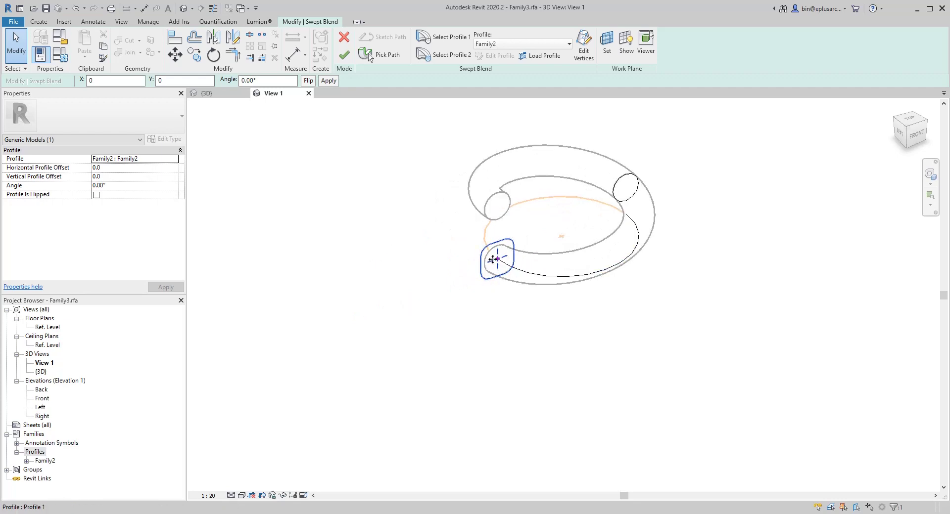
scroll(499, 259, "up", 3)
scroll(453, 300, "down", 1)
middle_click_drag(453, 301, 437, 310)
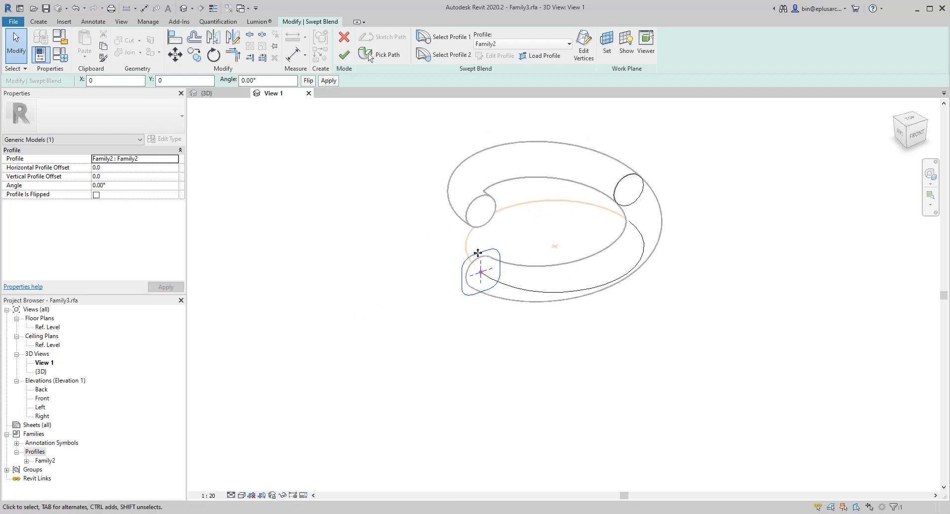
middle_click_drag(558, 294, 451, 202)
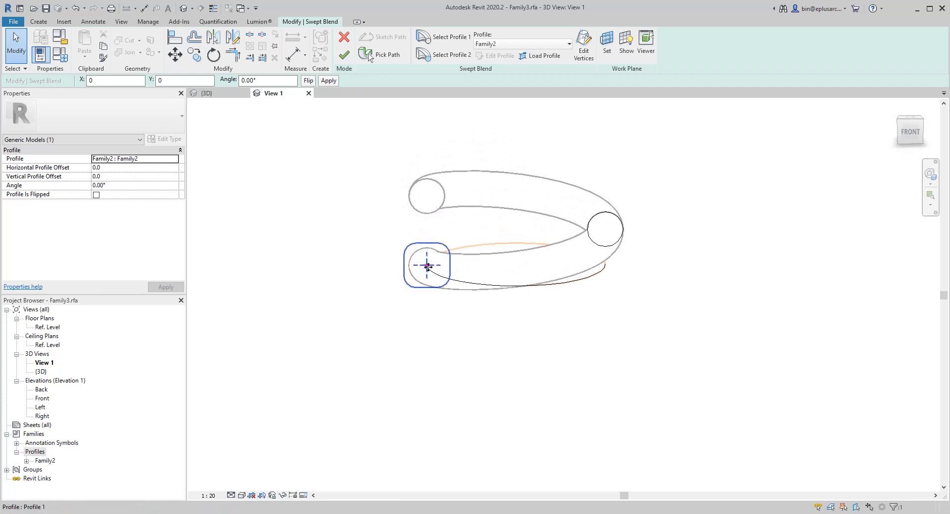
middle_click_drag(429, 269, 477, 314, "shift")
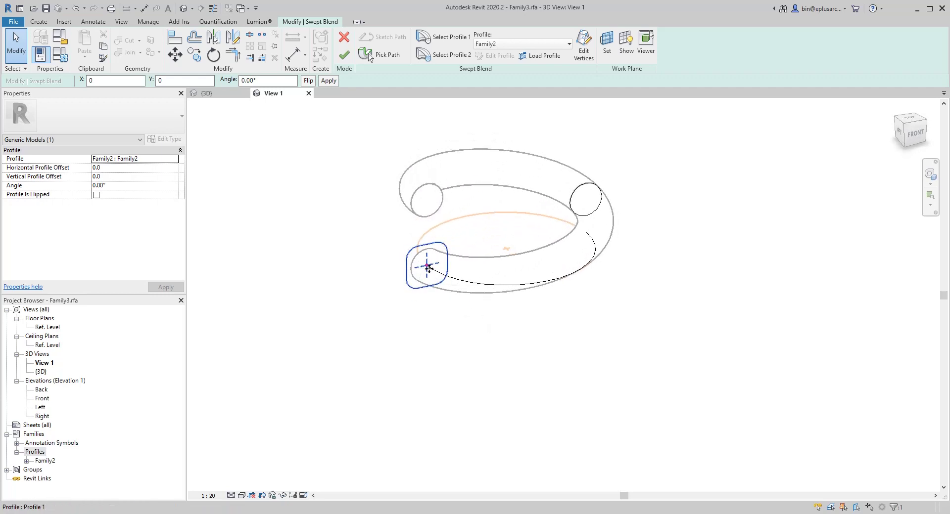
mouse_move(428, 268)
middle_mouse_down("shift")
mouse_move(454, 272)
mouse_move(435, 261)
mouse_move(419, 274)
middle_mouse_up("shift")
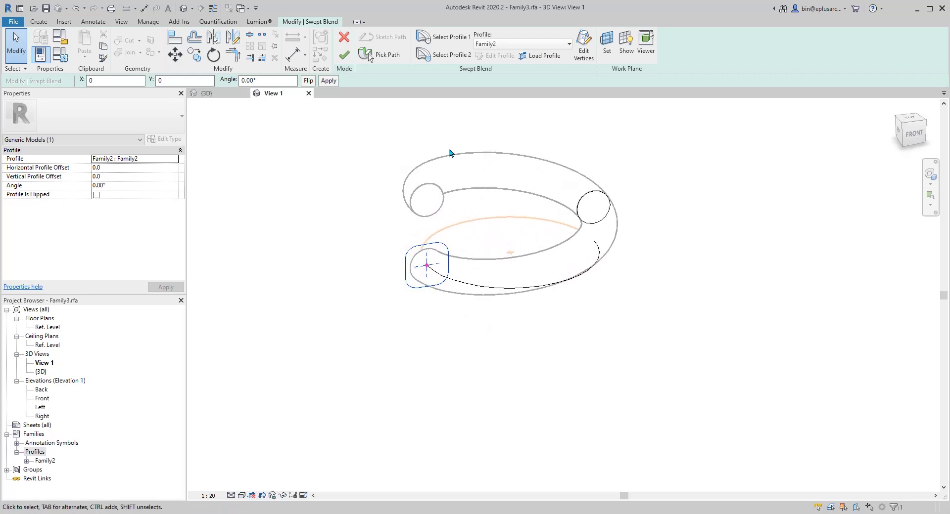
left_click(438, 60)
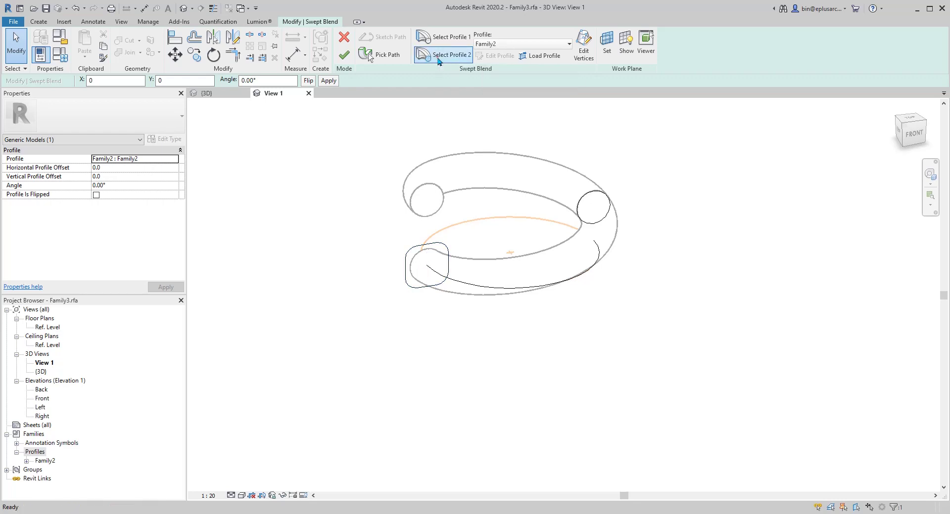
left_click(527, 46)
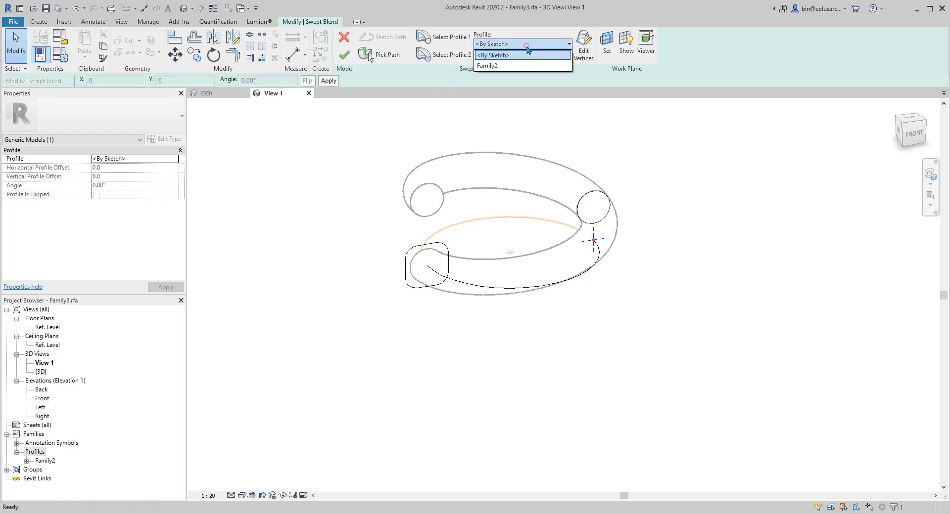
left_click(500, 66)
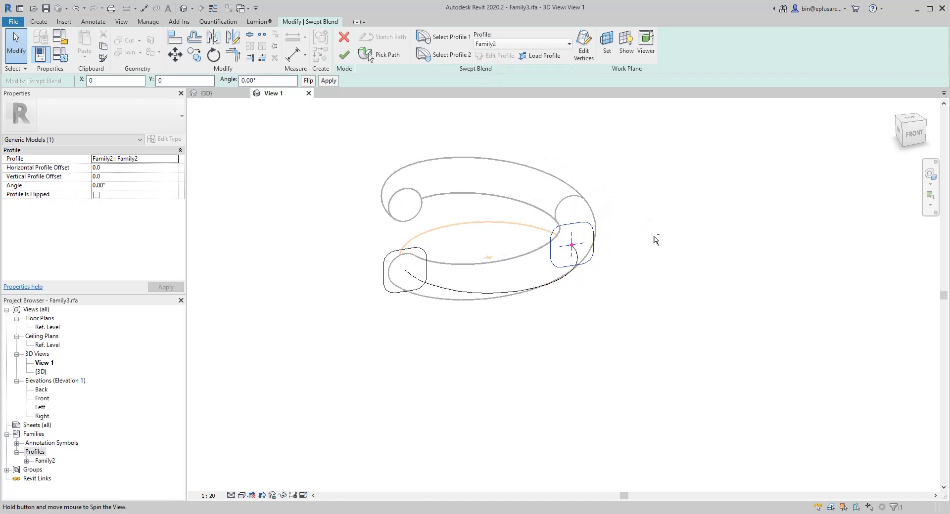
Open the Front elevation and frame the coil with both swept blend profiles.
middle_click_drag(656, 239, 410, 266, "shift")
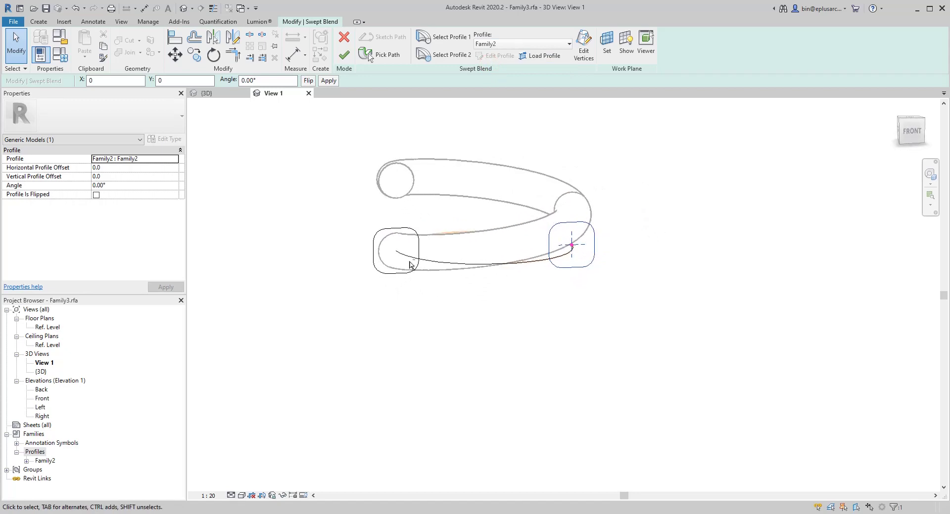
double_click(41, 399)
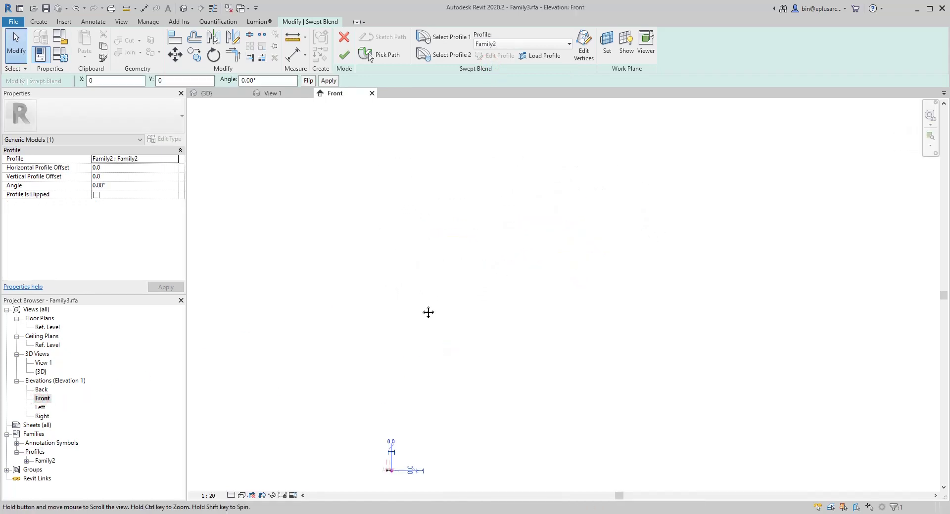
middle_click_drag(429, 312, 515, 135)
scroll(502, 278, "up", 5)
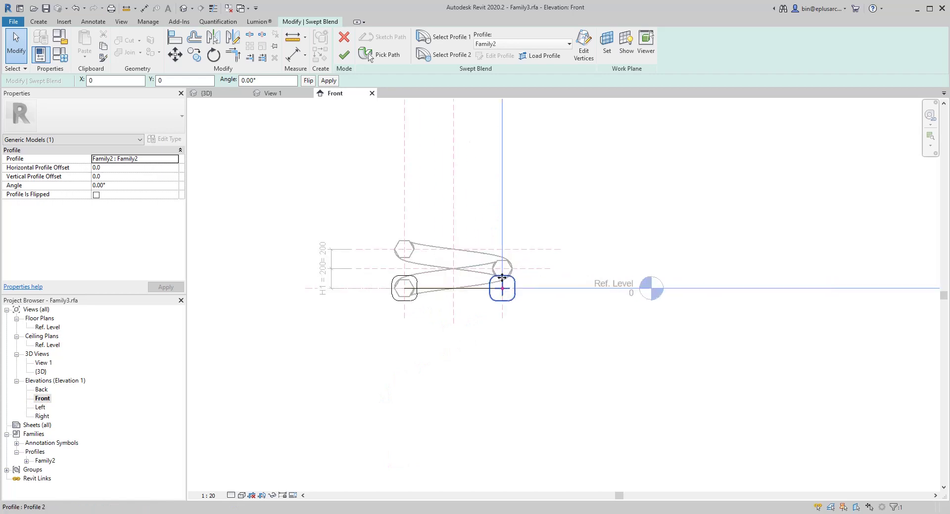
scroll(502, 278, "up", 3)
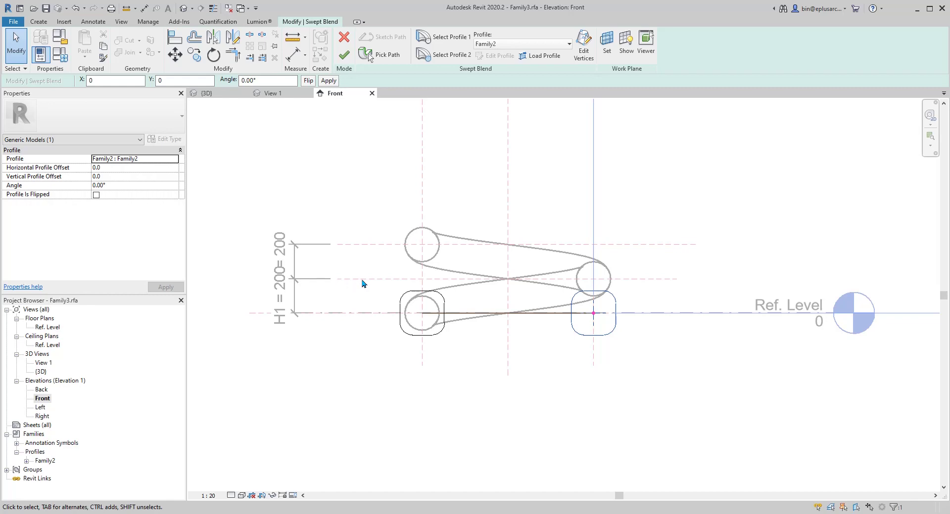
Align the lower swept blend's Profile 2 with the middle horizontal reference plane in the Front elevation.
middle_click_drag(573, 296, 600, 307)
scroll(593, 291, "up", 1)
key("Escape")
left_click(568, 303)
key("a")
key("l")
left_click(598, 277)
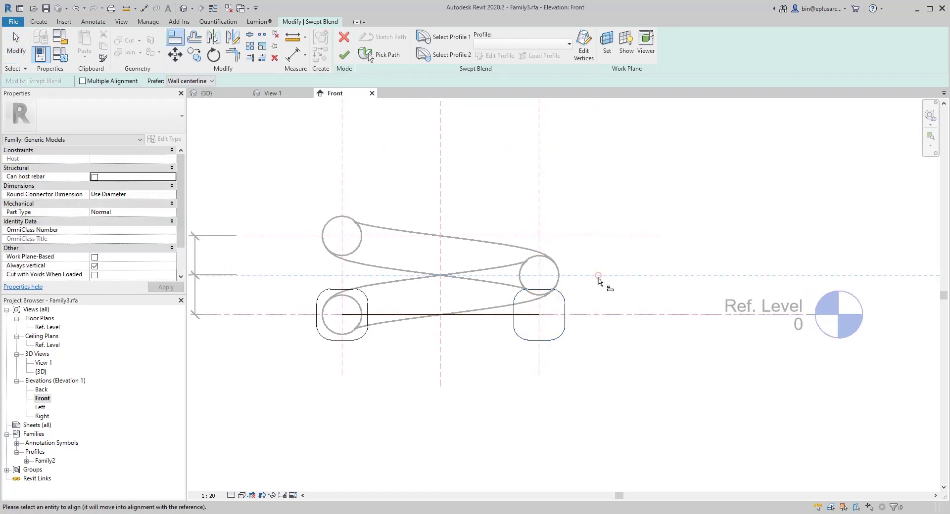
middle_click_drag(601, 299, 603, 305)
key("a")
key("l")
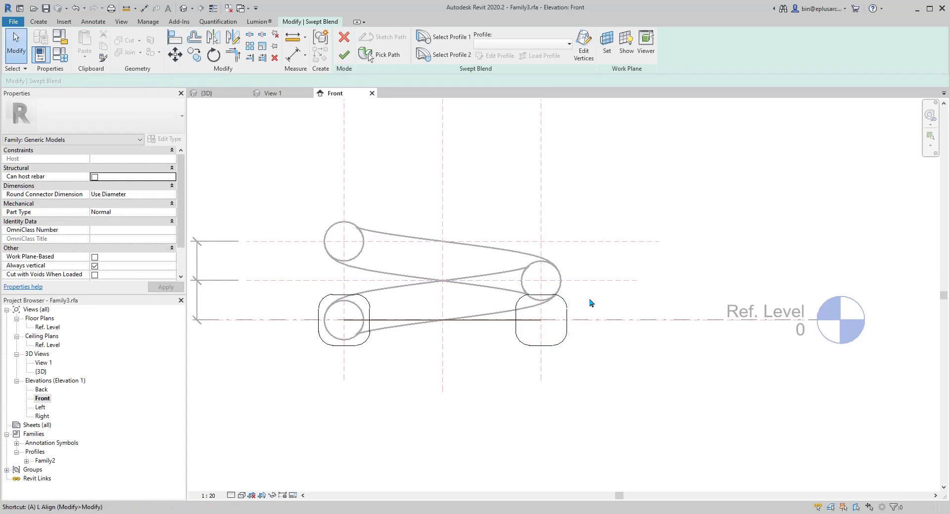
left_click(606, 283)
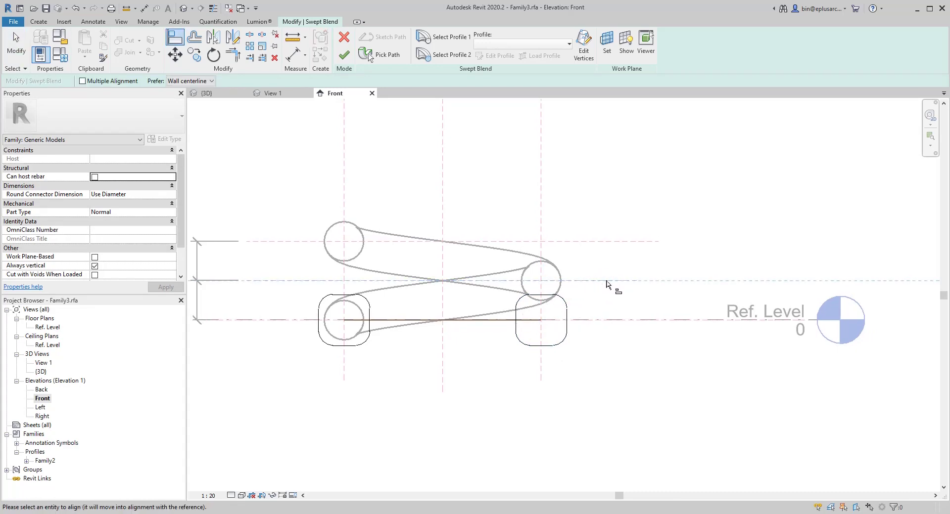
left_click(566, 317)
mouse_move(579, 310)
middle_mouse_down()
mouse_move(612, 299)
mouse_move(579, 286)
mouse_move(591, 307)
mouse_move(581, 305)
middle_mouse_up()
Lock Profile 2's centre alignment to the middle reference plane and finish editing the lower swept blend.
key("Escape")
key("a")
key("l")
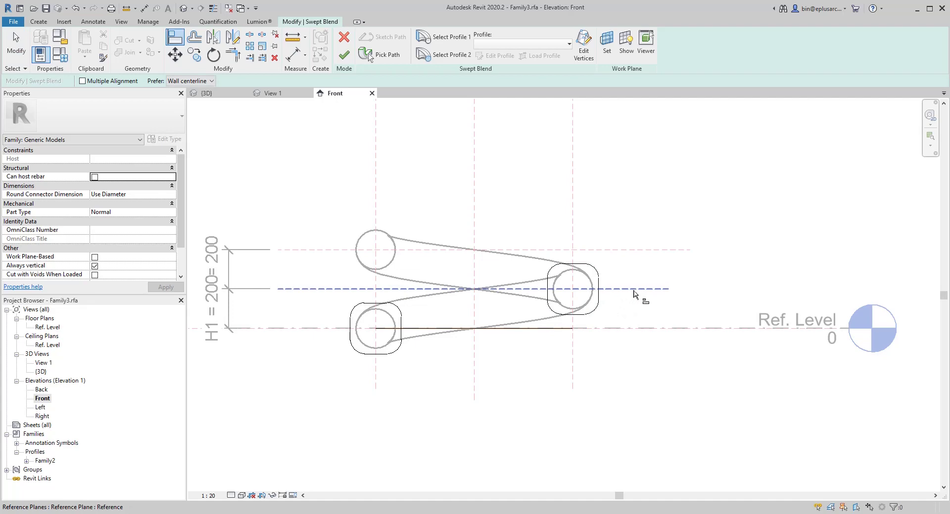
left_click(634, 292)
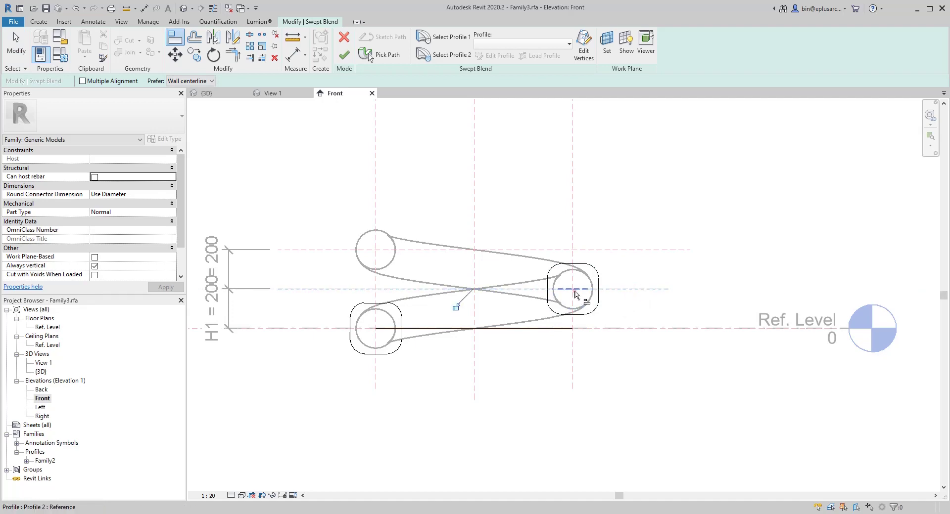
left_click(456, 307)
scroll(452, 302, "down", 1)
middle_click_drag(414, 298, 444, 305)
key("Escape")
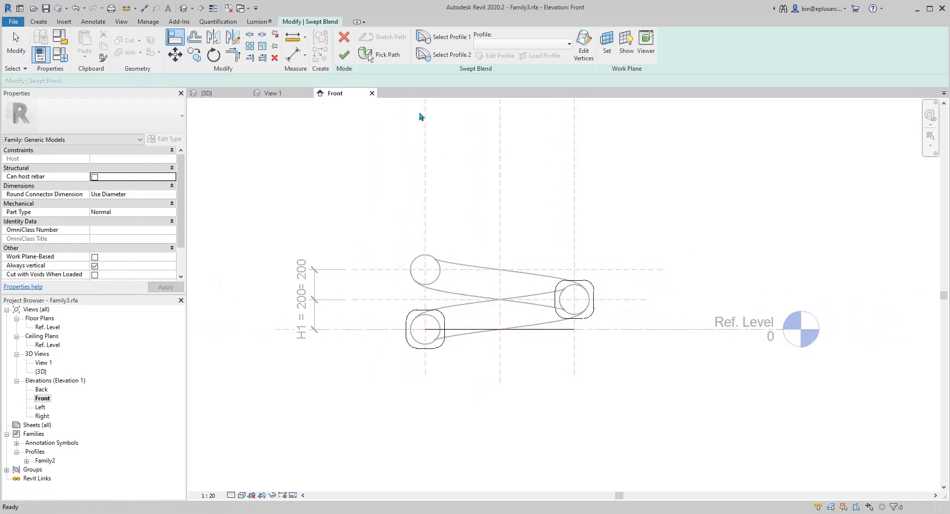
left_click(344, 55)
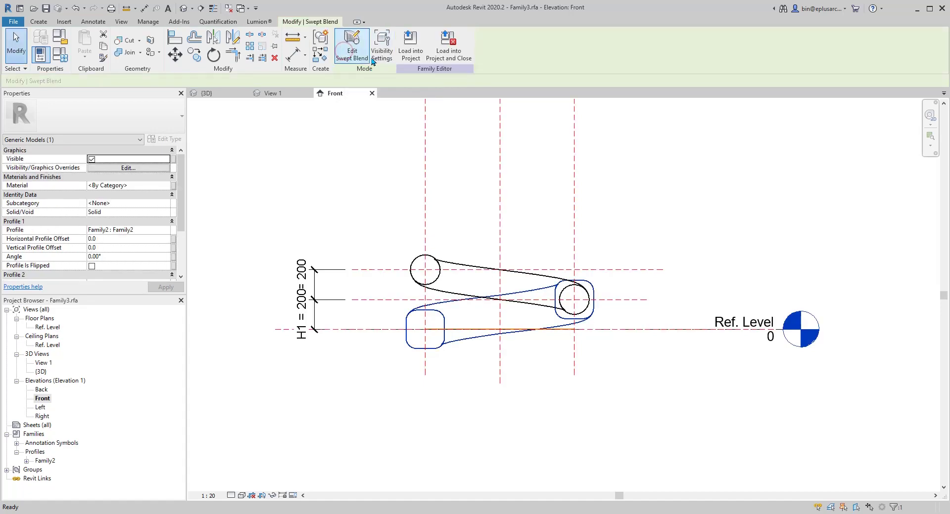
Set the H1 spacing between the reference planes to 250 to test the lower swept blend.
scroll(388, 302, "up", 2)
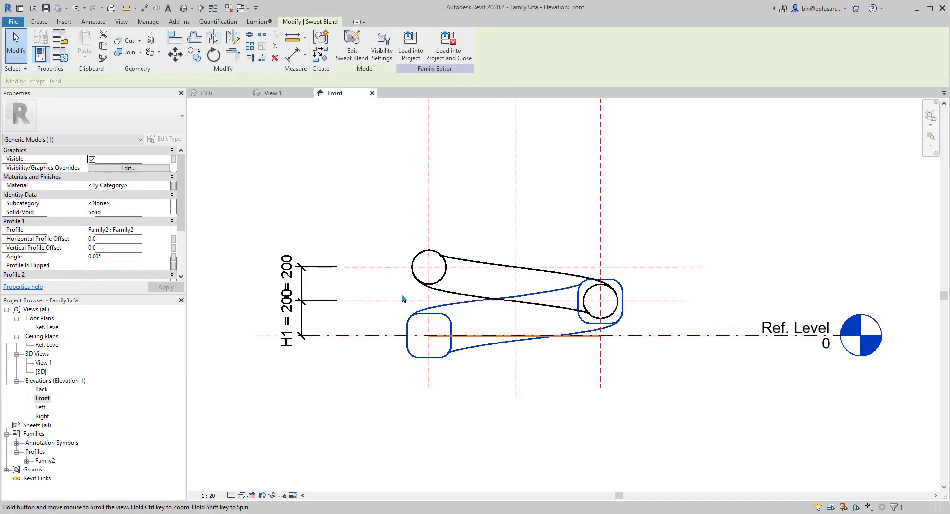
left_click(377, 303)
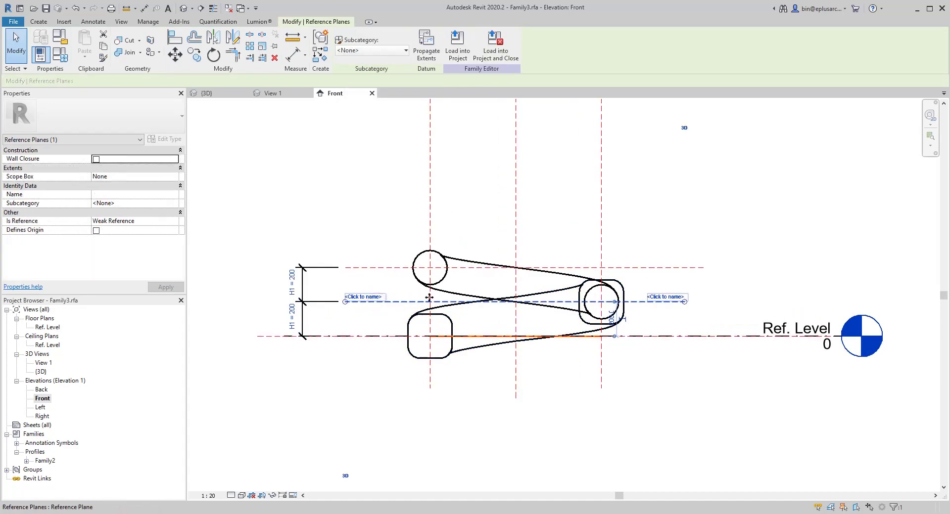
left_click(290, 321)
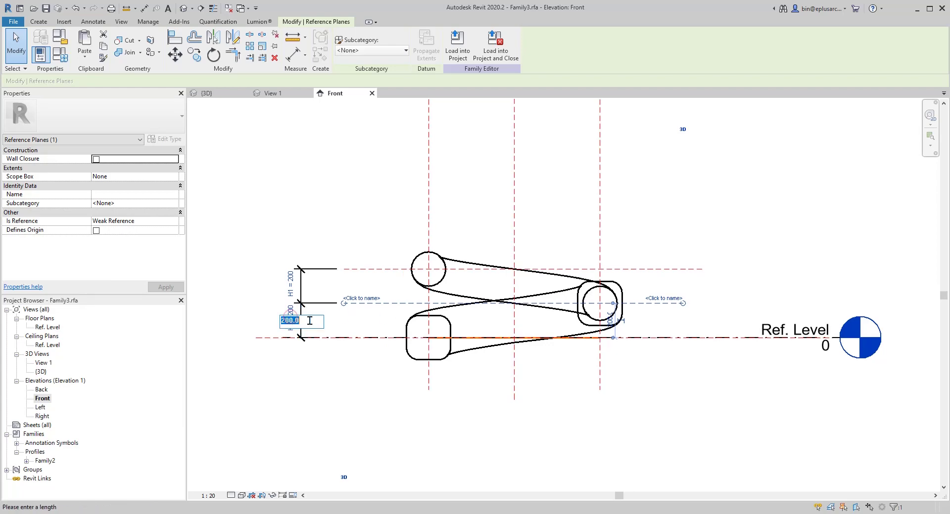
type("250")
key("Return")
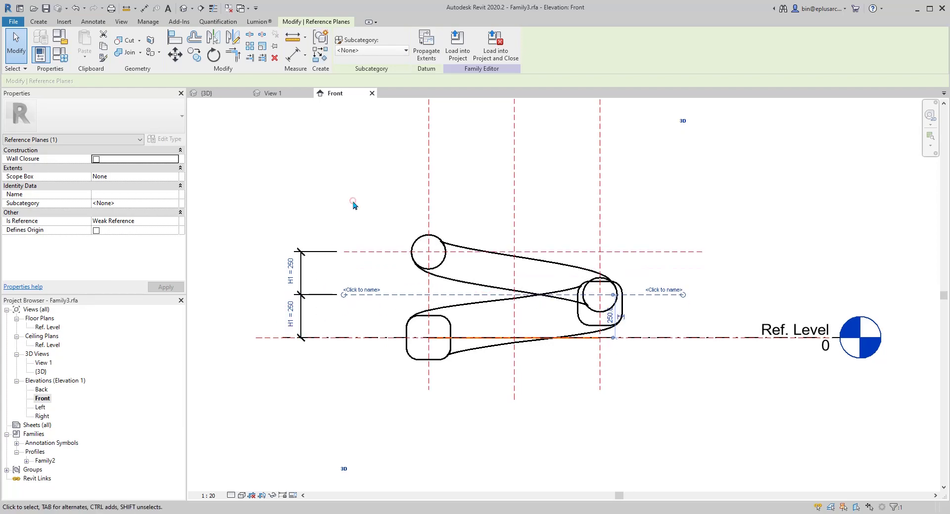
middle_click_drag(473, 277, 460, 236)
key("Escape")
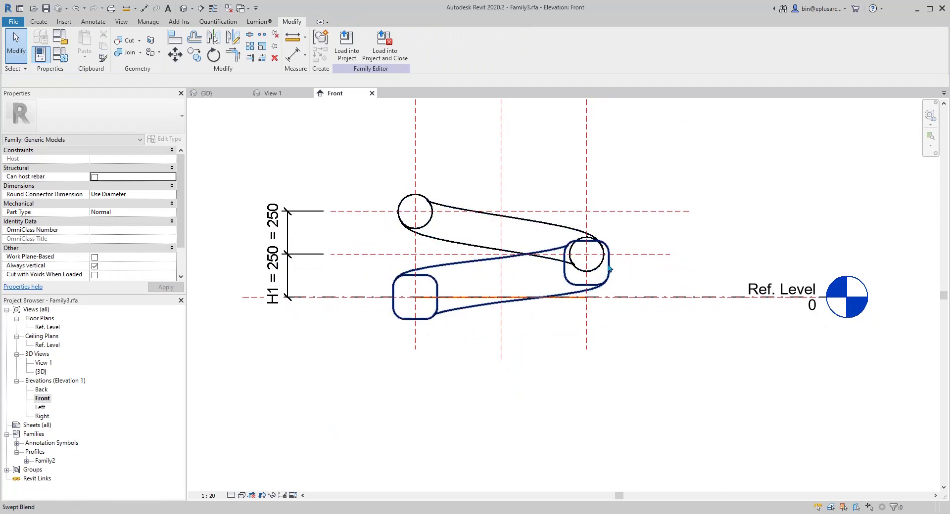
Inspect Profile 2's offset properties in the lower swept blend's edit mode, and leave without changing anything.
middle_click_drag(604, 255, 594, 303)
left_click(551, 292)
key("Escape")
left_click(392, 273)
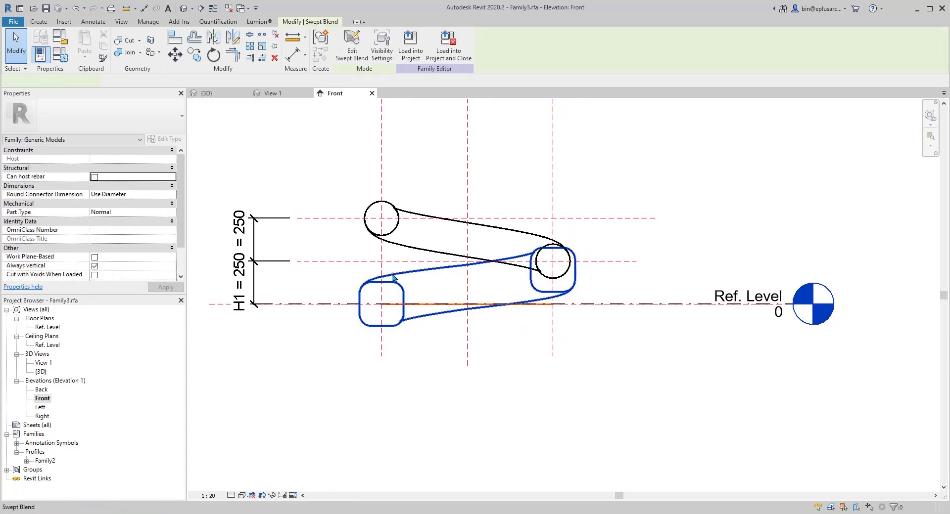
left_click(353, 44)
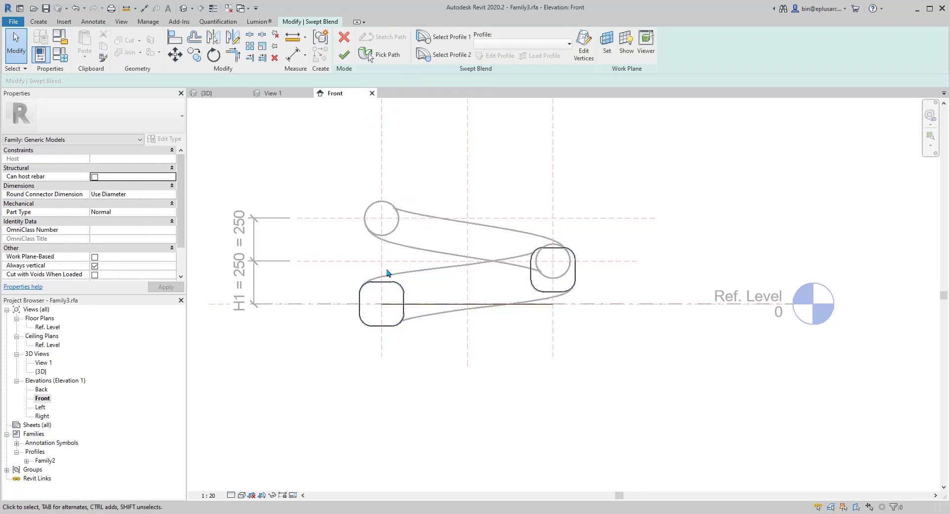
middle_click_drag(445, 267, 422, 269)
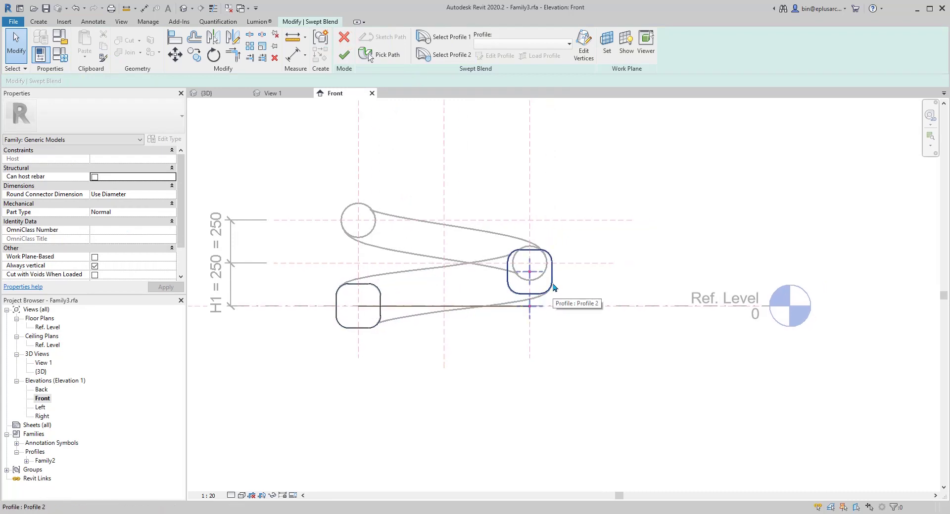
left_click(553, 283)
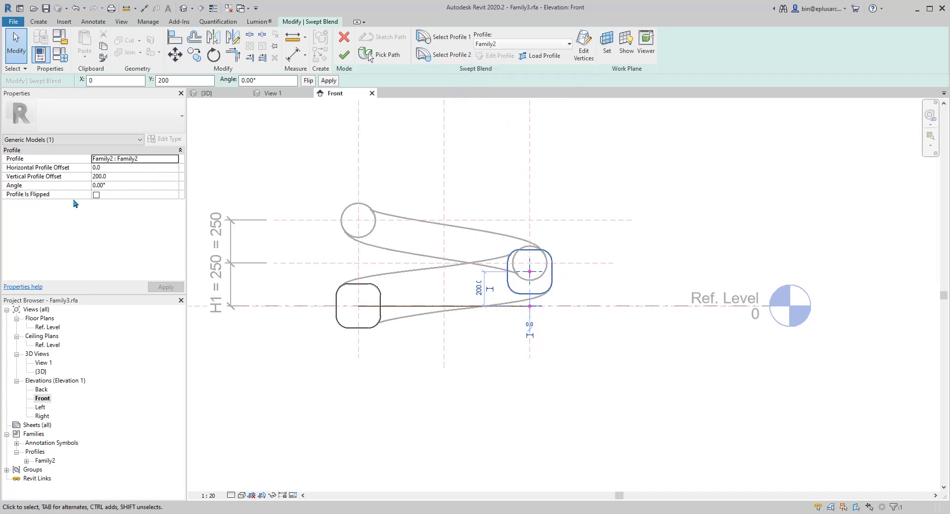
middle_click_drag(470, 160, 504, 172)
left_click(476, 186)
middle_click_drag(431, 164, 431, 171)
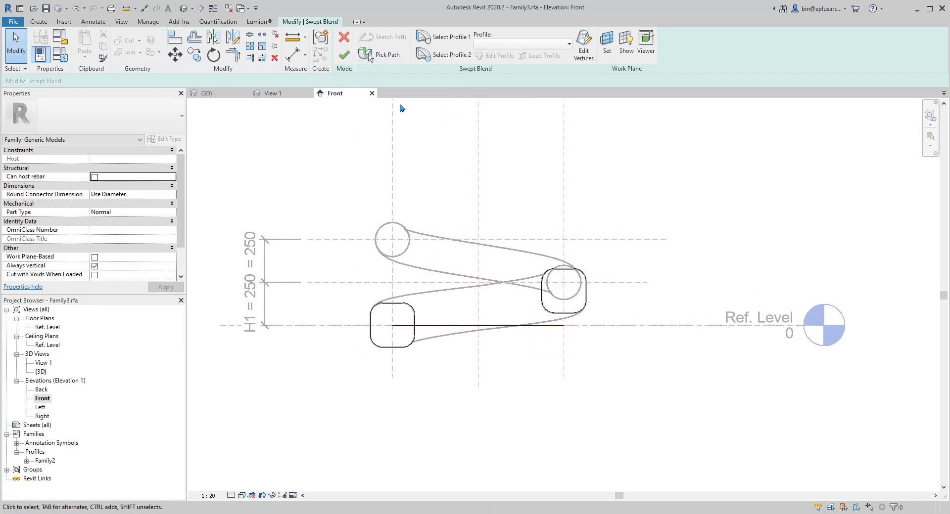
left_click(345, 41)
scroll(449, 244, "down", 1)
middle_click_drag(449, 243, 433, 256)
Associate the Vertical Profile Offset of the lower swept blend's Profile 2 with the family parameter H1.
left_click(437, 297)
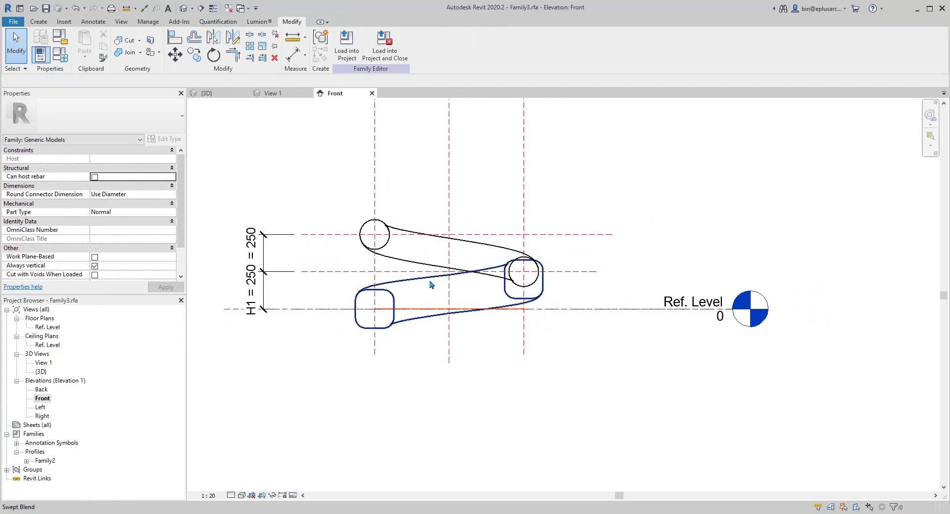
left_click(430, 284)
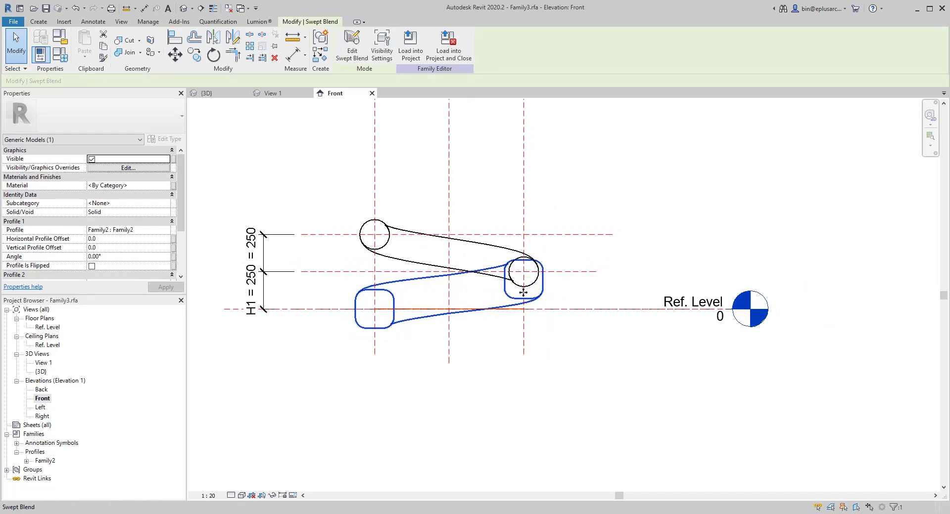
scroll(175, 192, "down", 2)
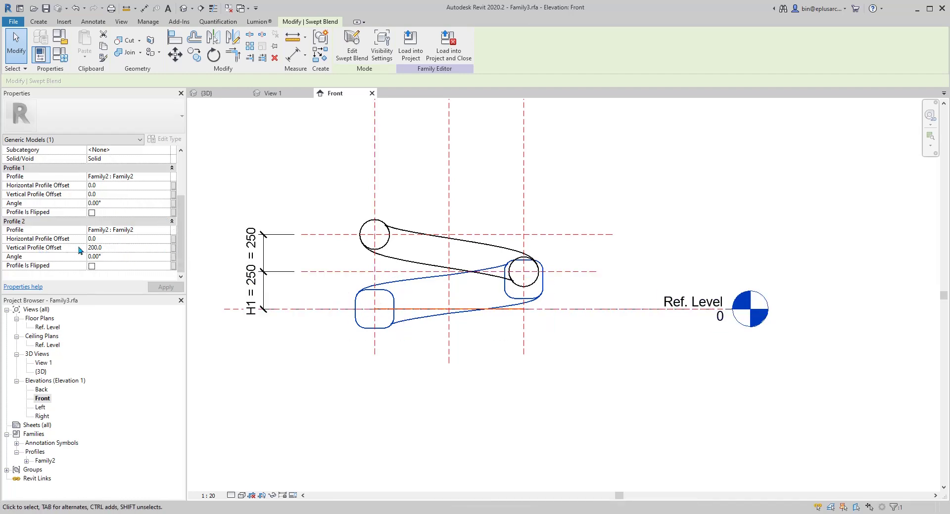
left_click(173, 247)
left_click_drag(298, 138, 673, 145)
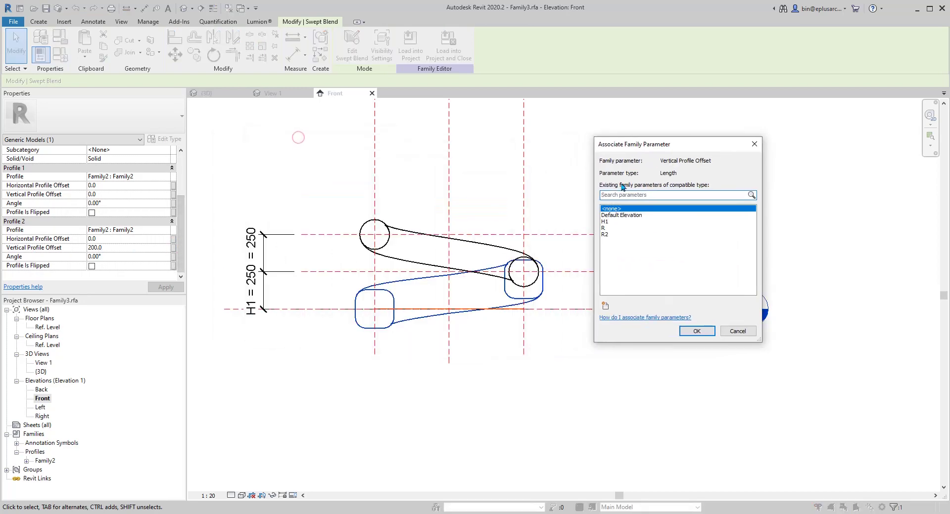
left_click(604, 221)
left_click(705, 330)
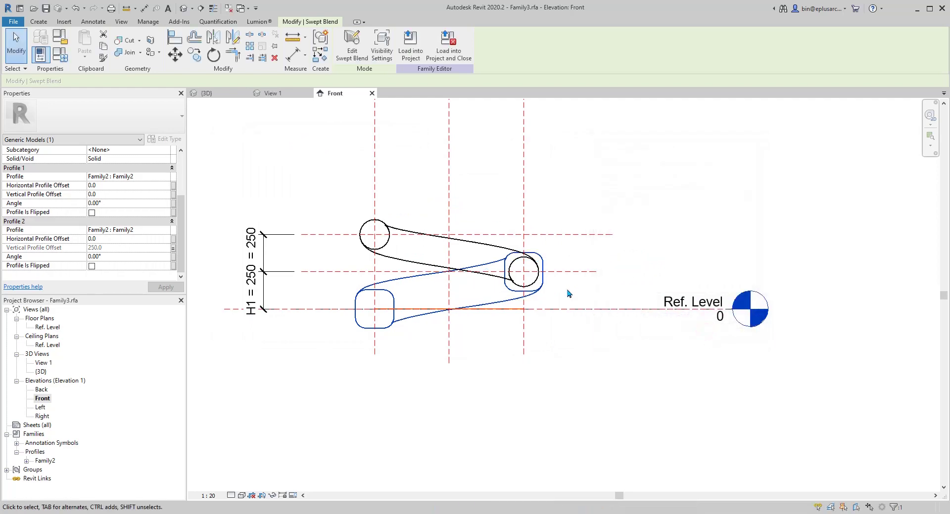
Set the H1 dimension between the horizontal reference planes to 300.
left_click(330, 275)
left_click(331, 272)
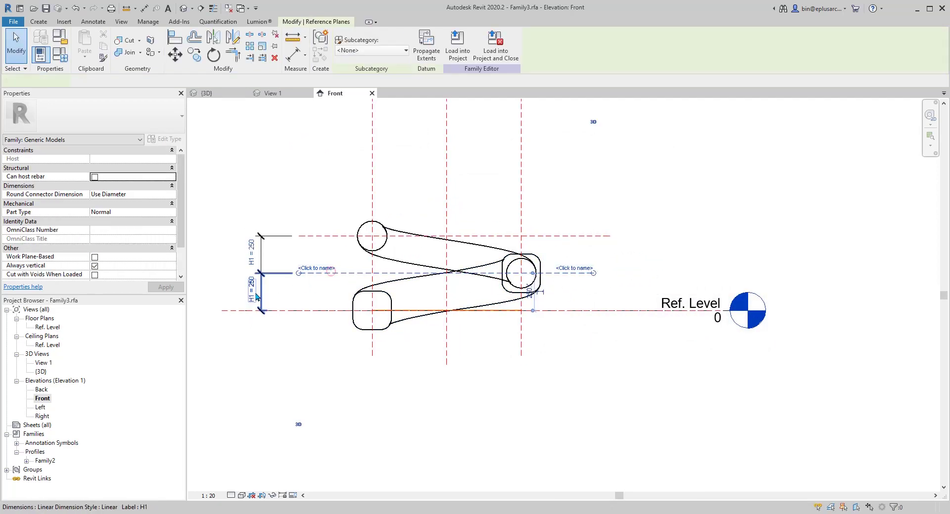
left_click(252, 292)
type("300")
key("Return")
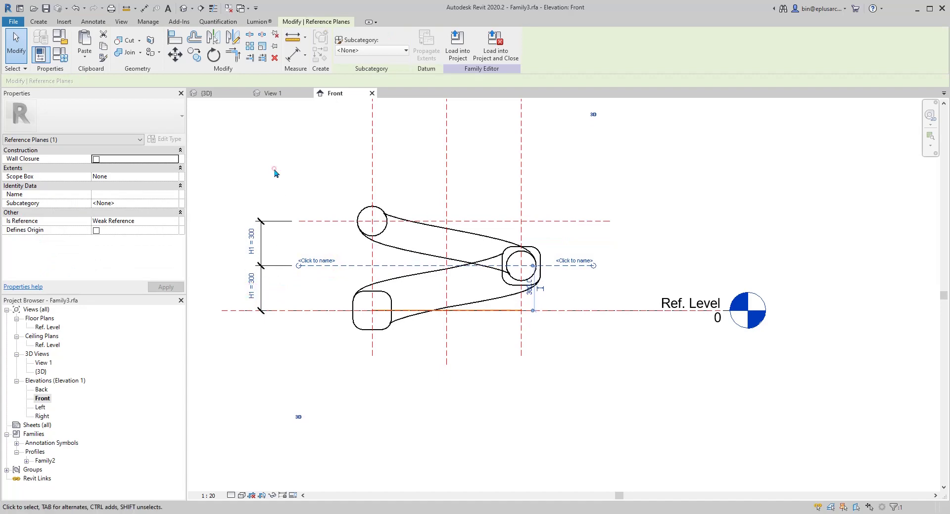
left_click(326, 245)
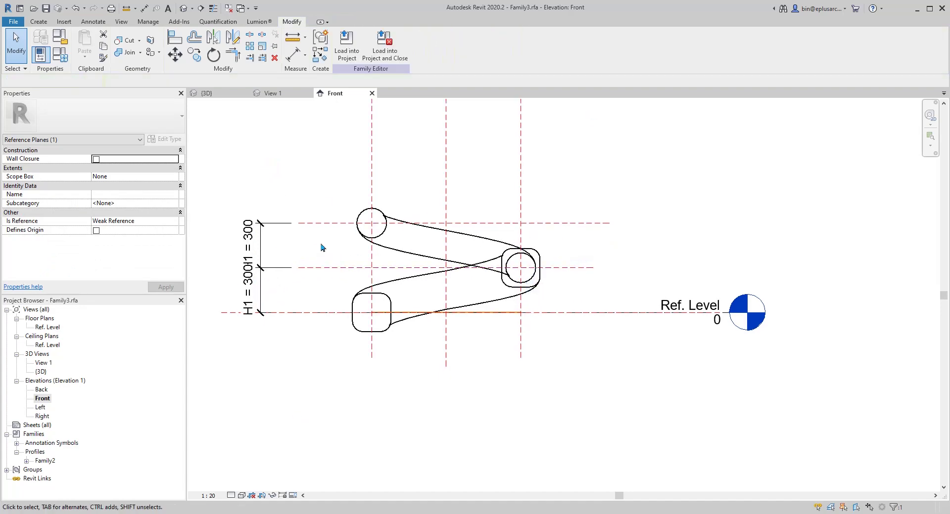
Edit the upper swept blend and set its Profile 1 to the loaded Family2 profile.
scroll(420, 252, "up", 2)
left_click(439, 232)
scroll(439, 228, "down", 1)
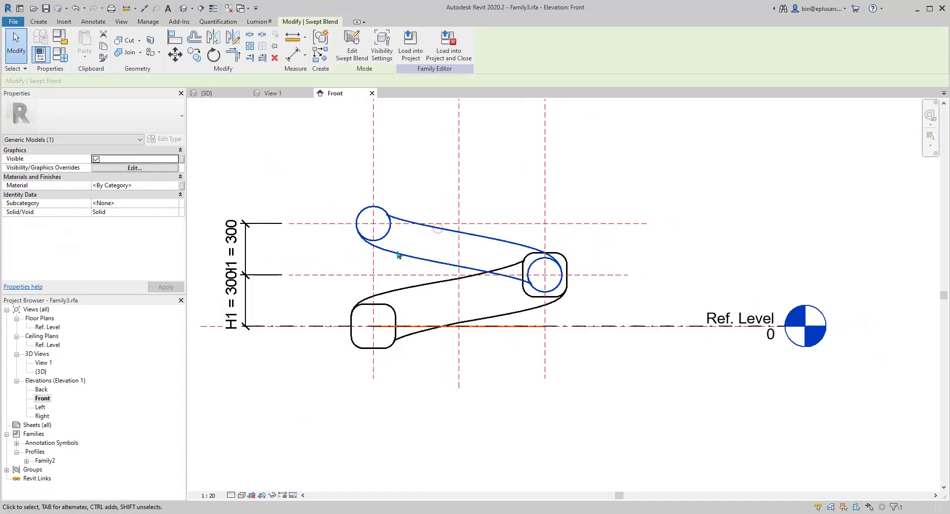
middle_click_drag(399, 256, 439, 247)
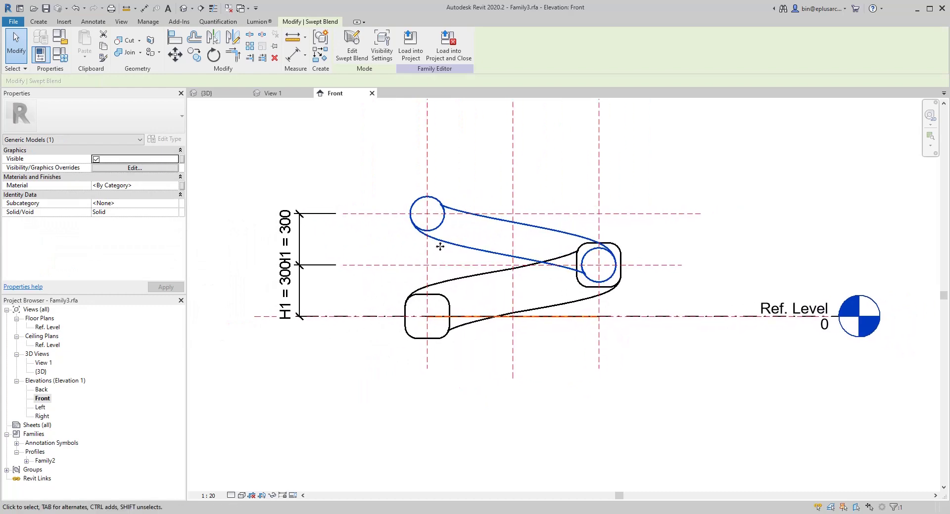
left_click(352, 47)
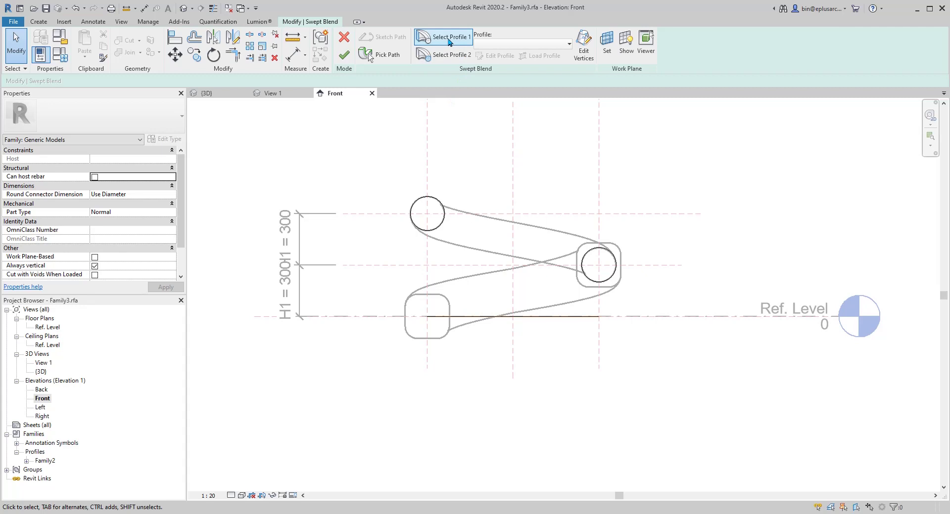
left_click(452, 41)
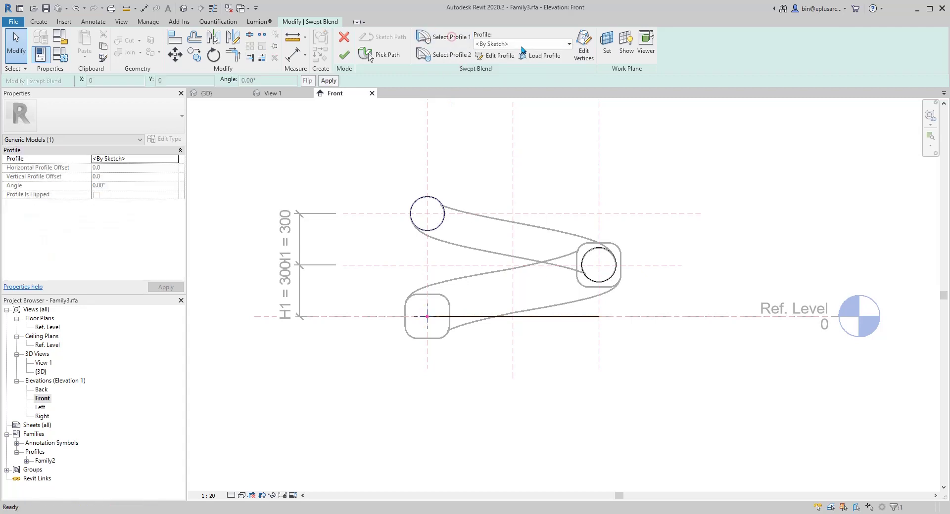
left_click(548, 43)
left_click(495, 71)
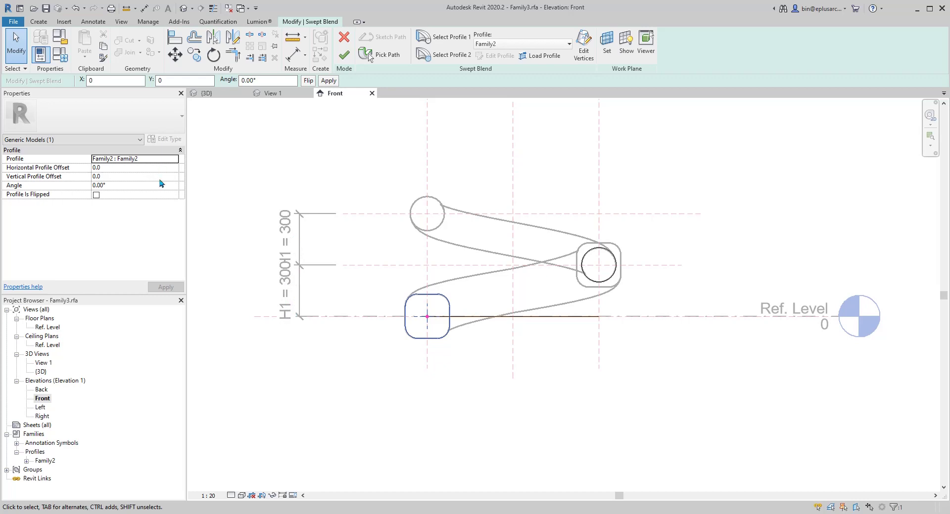
Move Profile 1 vertically by 600 from the path's endpoint to the centre of the old circle on the upper reference plane.
mouse_move(365, 223)
middle_mouse_down()
mouse_move(346, 224)
mouse_move(379, 231)
middle_mouse_up()
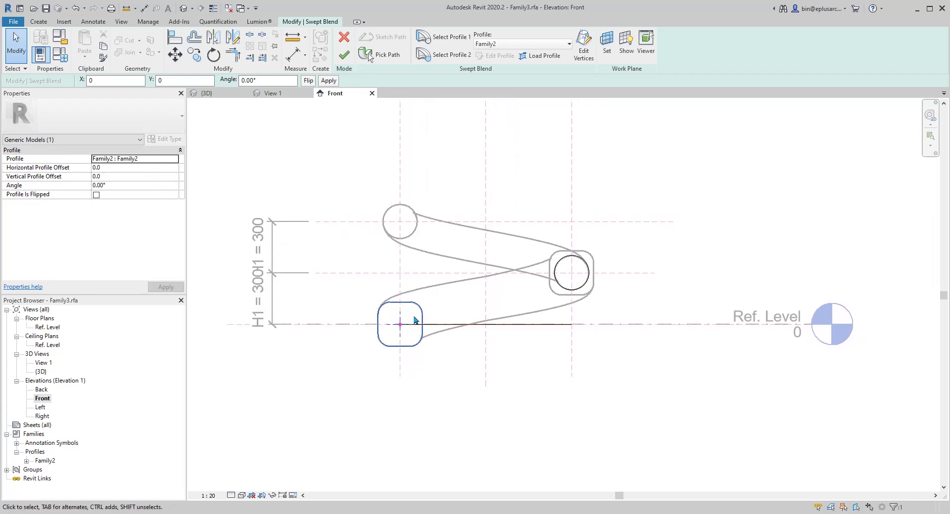
middle_click_drag(426, 277, 425, 276)
key("m")
key("v")
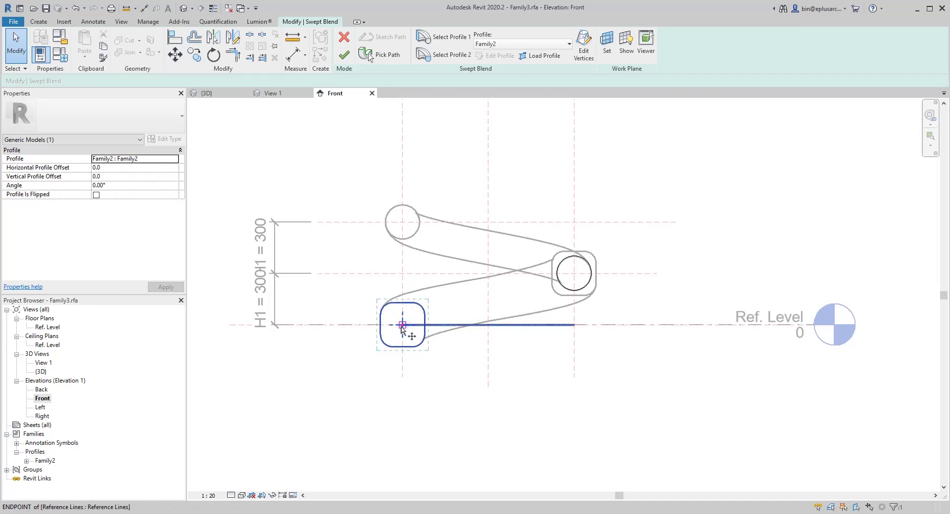
left_click(401, 325)
left_click(403, 223)
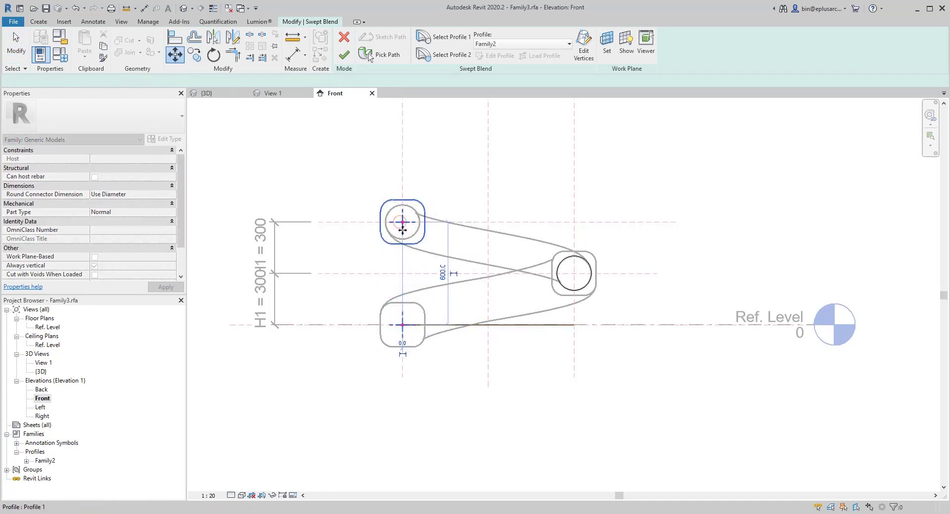
Set the upper swept blend's Profile 2 to the loaded Family2 profile.
left_click(456, 62)
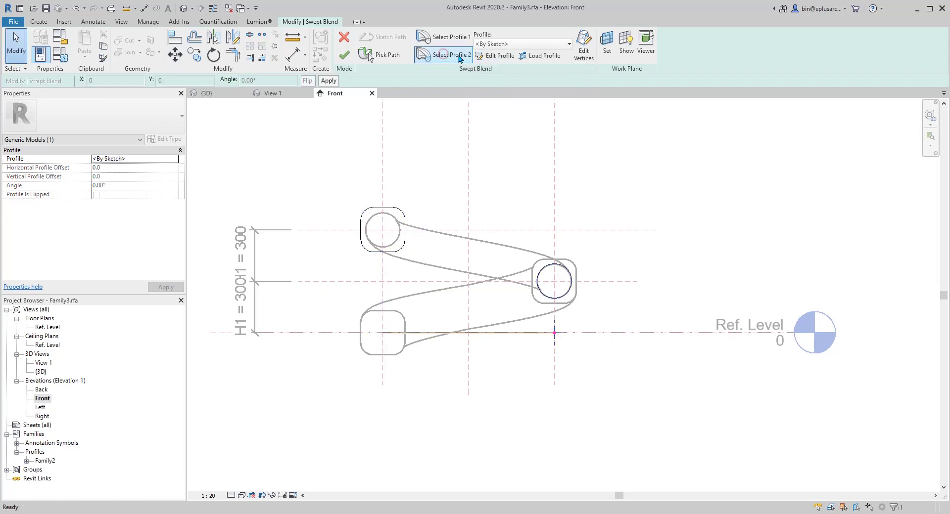
left_click(490, 44)
left_click(487, 66)
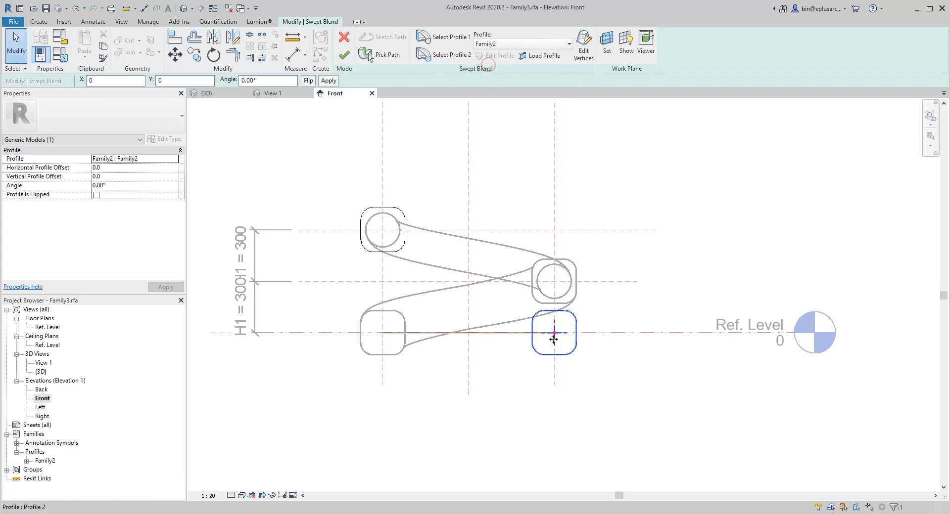
Move Profile 2 of the upper swept blend up by 300 to the lower circle's centre and finish the swept blend edit.
middle_click_drag(575, 322, 566, 322)
key("m")
key("v")
left_click(589, 333)
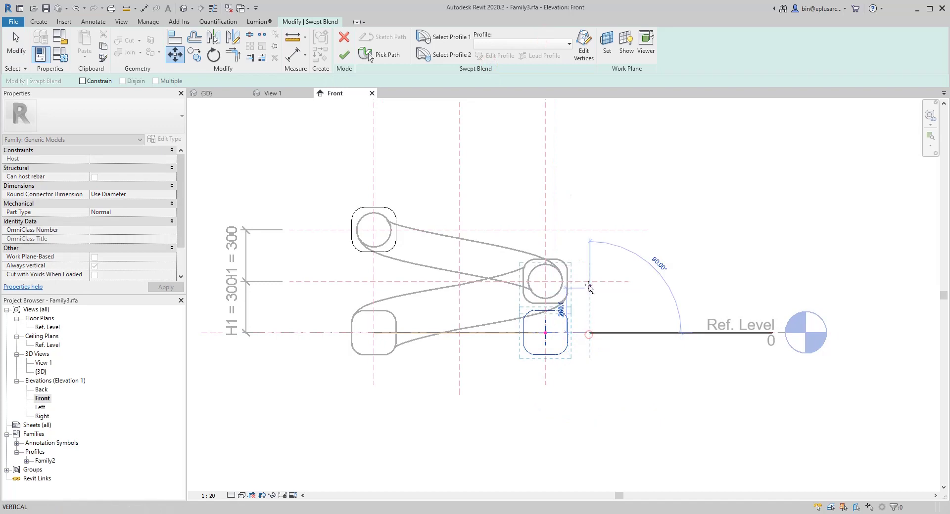
left_click(589, 281)
middle_click_drag(386, 292, 445, 290)
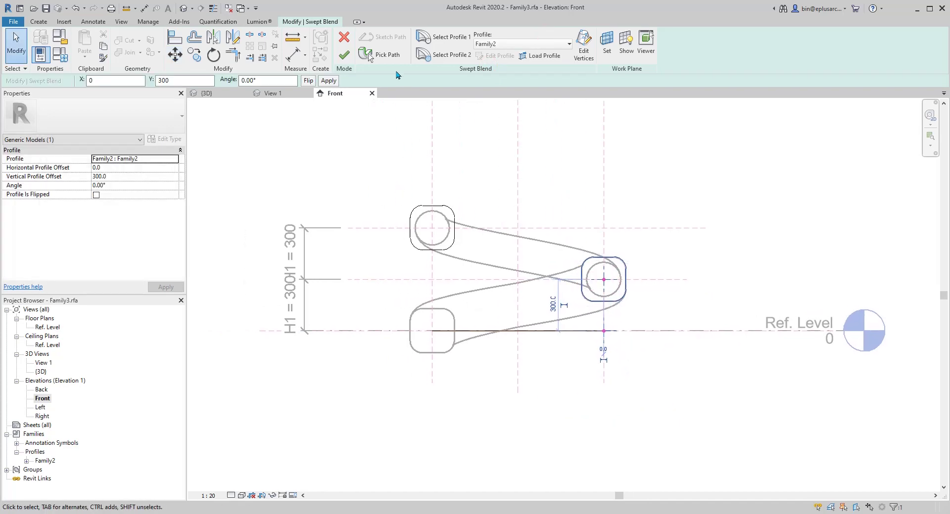
left_click(343, 55)
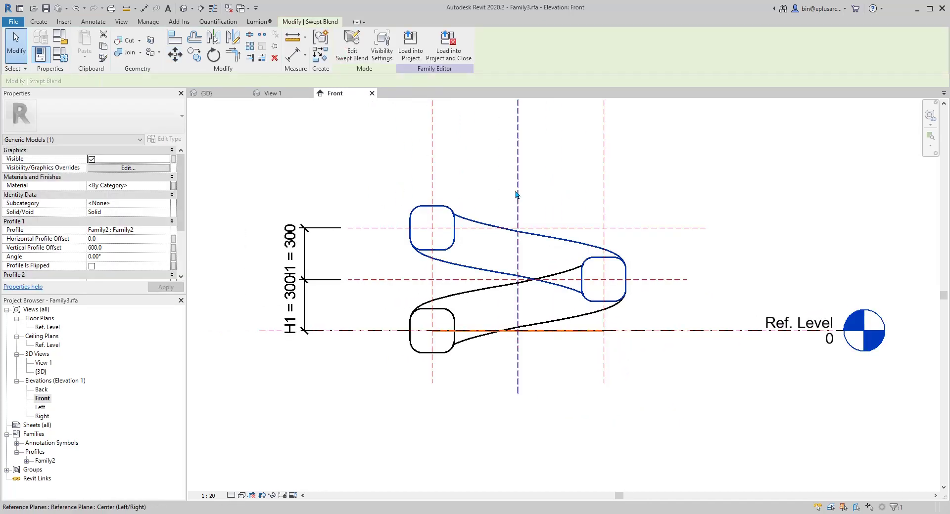
middle_click_drag(505, 214, 503, 217)
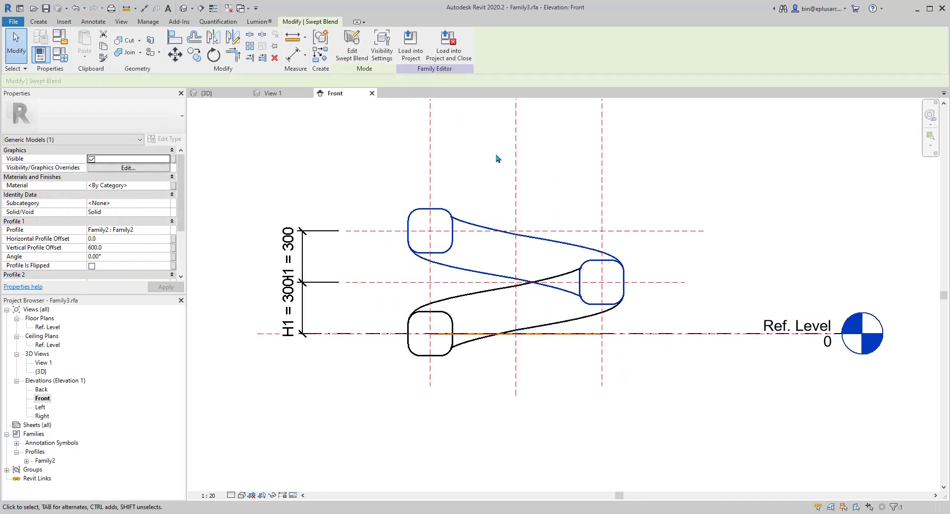
Associate the vertical profile offset of the upper swept blend's Profile 2 with family parameter H1.
left_click(462, 223)
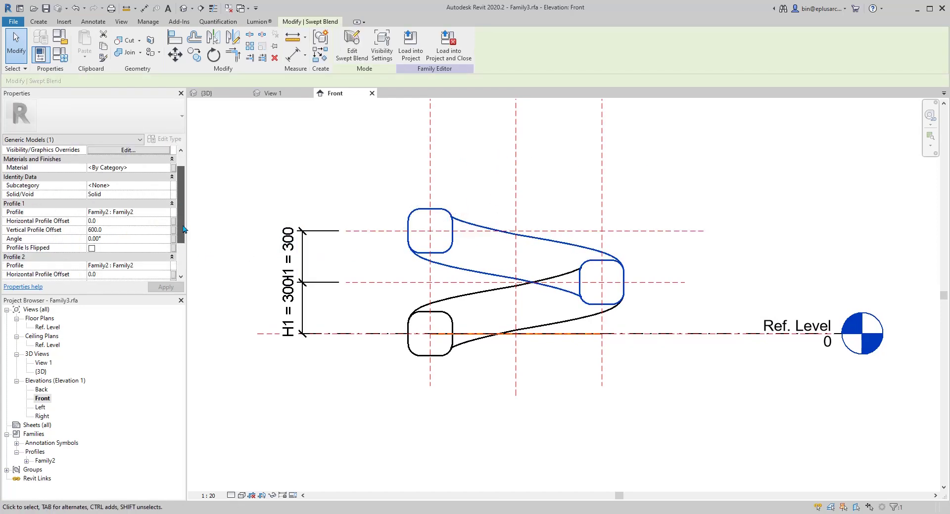
left_click_drag(181, 229, 182, 256)
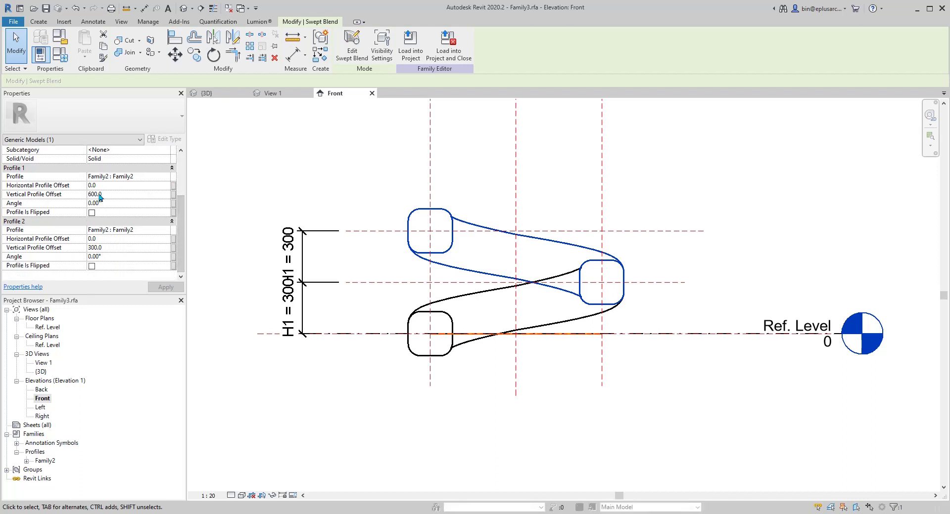
left_click(173, 248)
left_click(608, 222)
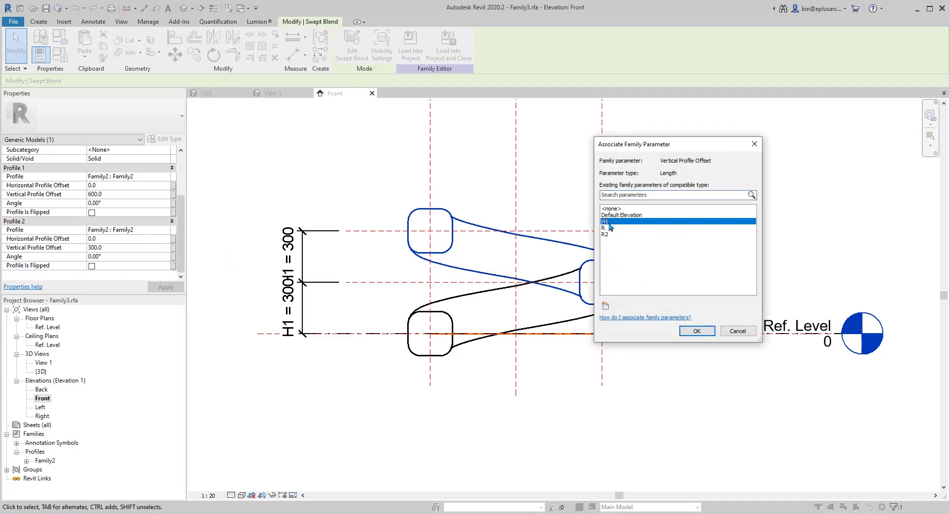
left_click(697, 331)
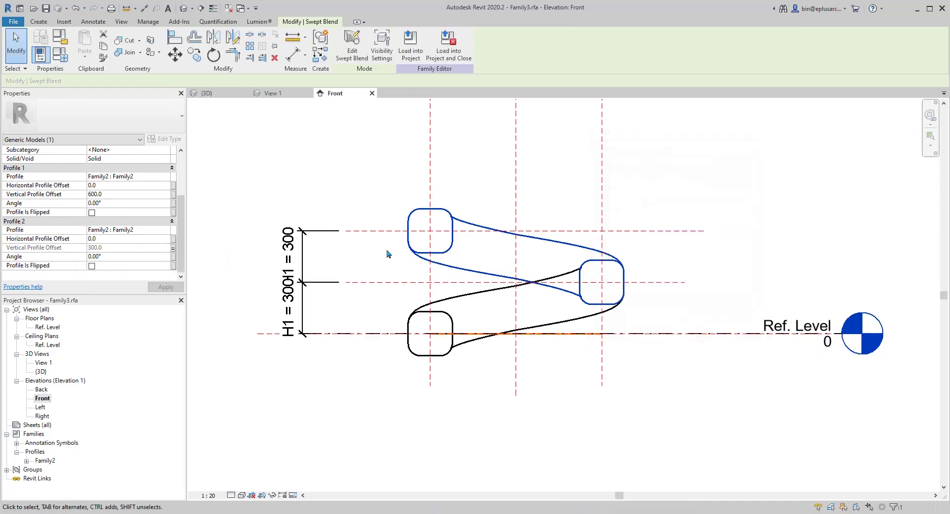
middle_click_drag(356, 280, 420, 282)
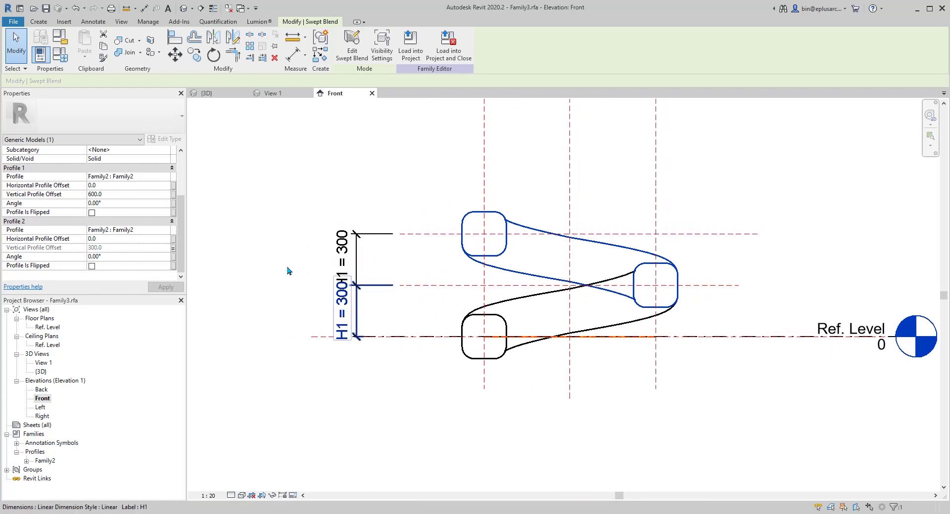
middle_click_drag(327, 184, 413, 201)
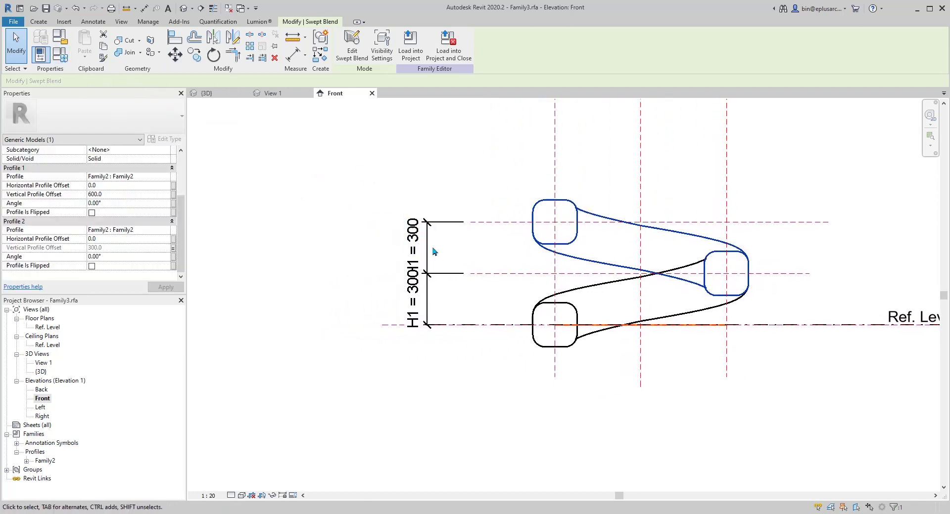
Add an instance length family parameter named H2, grouped under Dimensions.
left_click(59, 53)
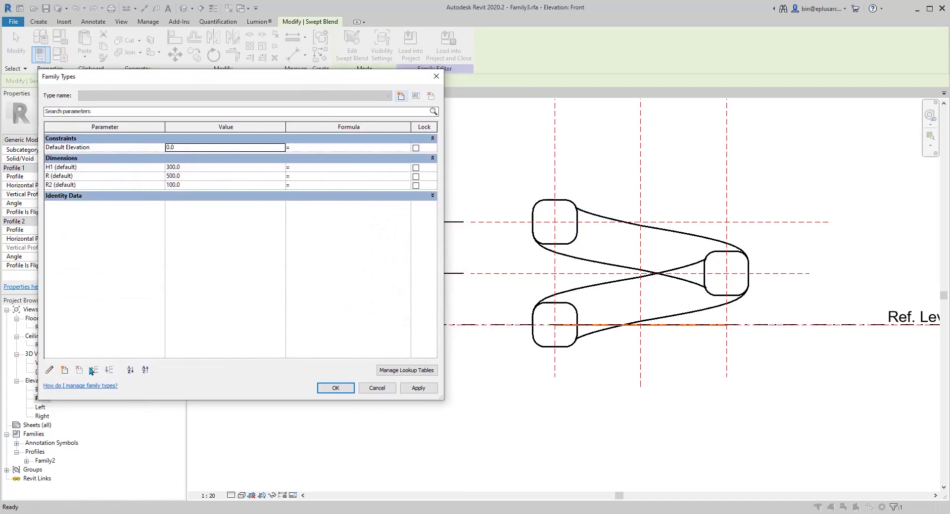
left_click(64, 370)
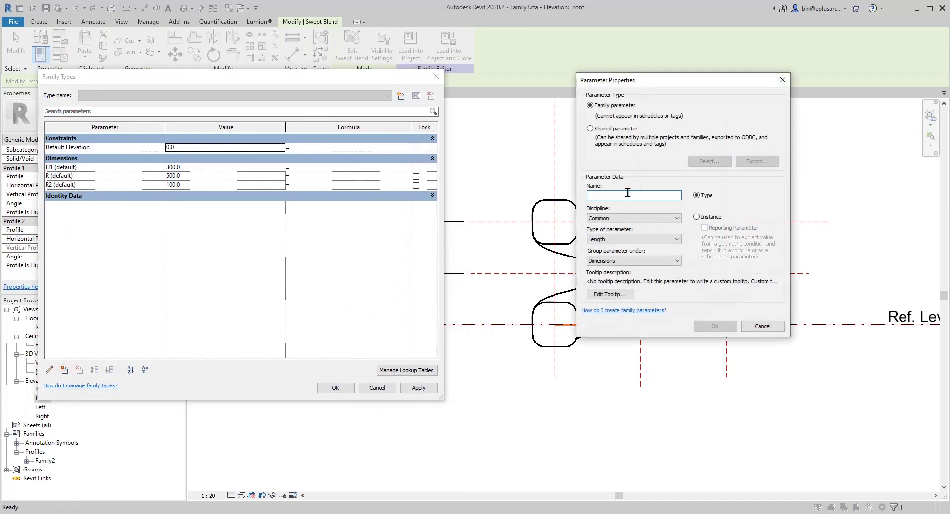
type("H2")
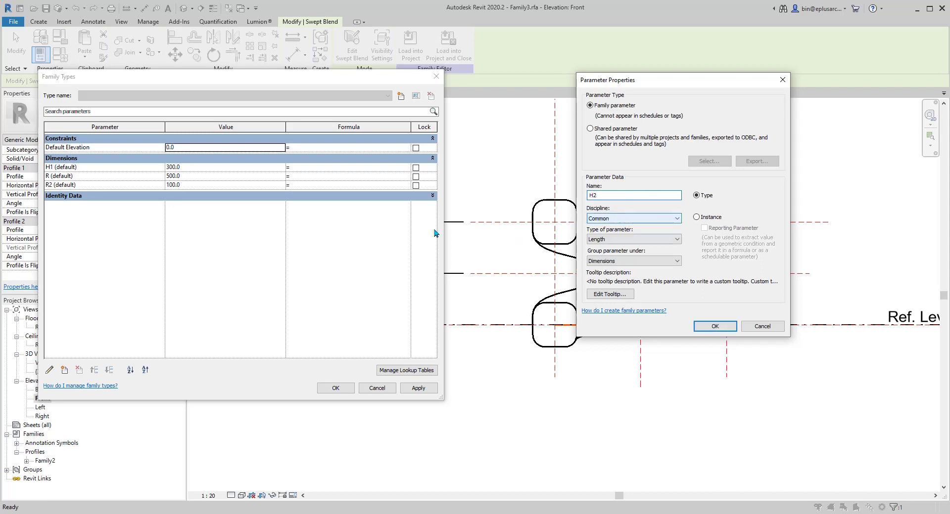
left_click(697, 217)
left_click(715, 326)
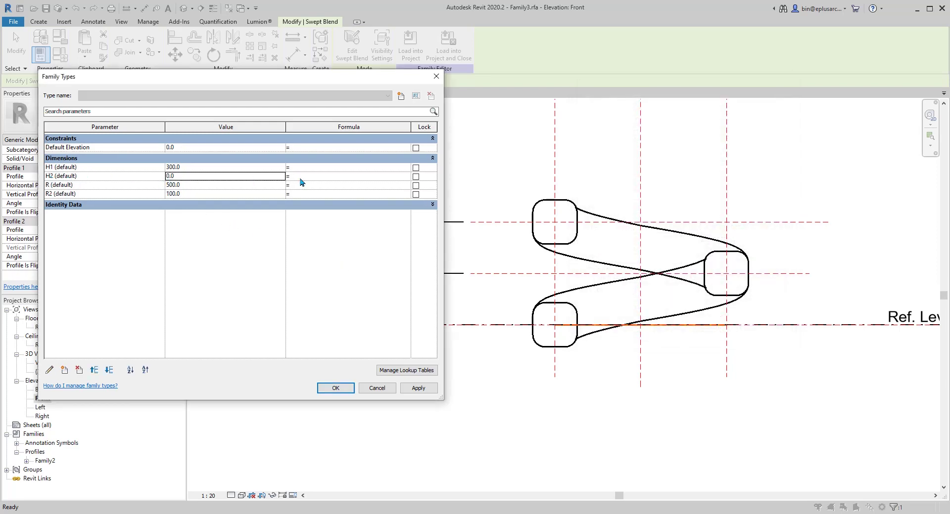
Define H2 with the formula H1*2 and accept the family parameters.
left_click(300, 177)
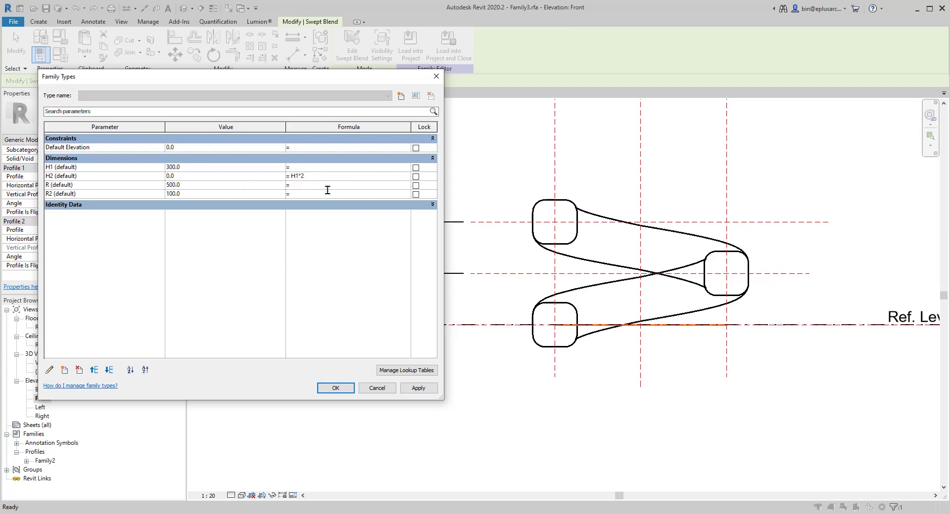
key("Return")
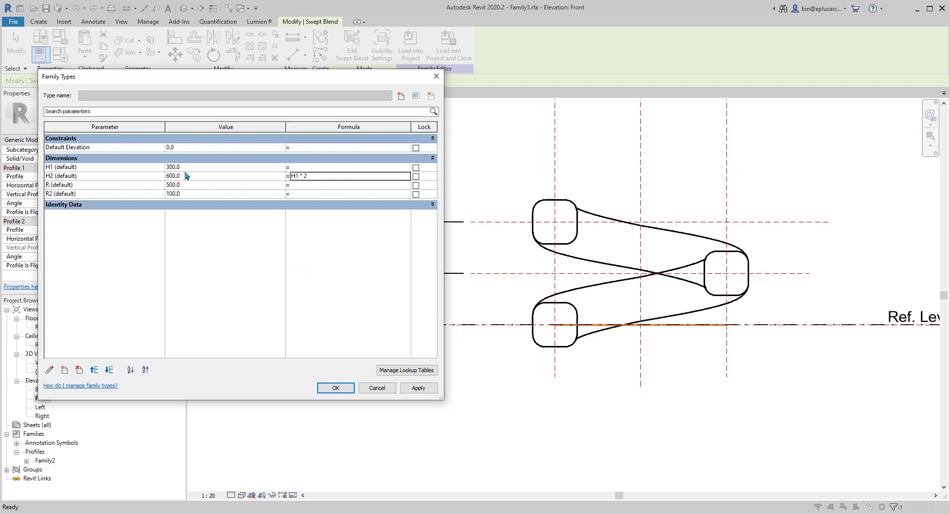
left_click(332, 387)
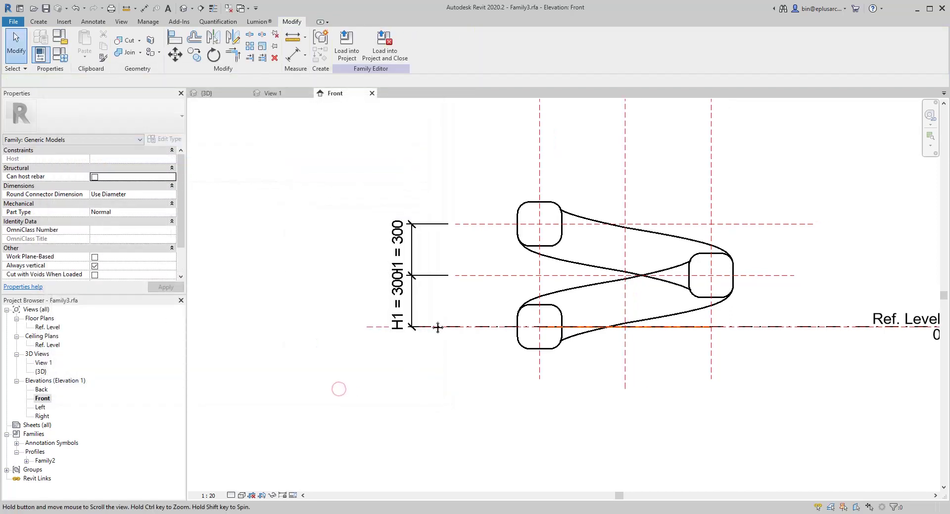
Associate the vertical profile offset of the upper swept blend's Profile 1 with family parameter H2.
left_click(625, 246)
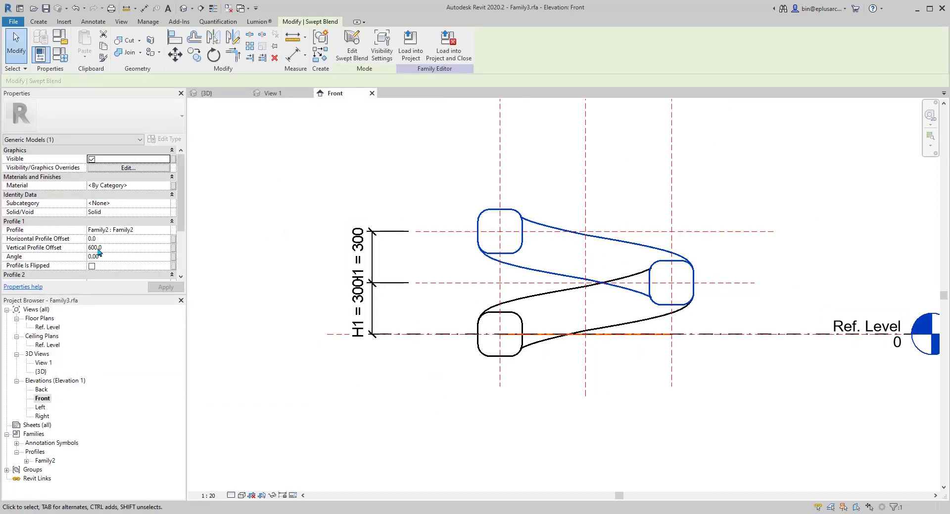
left_click(174, 247)
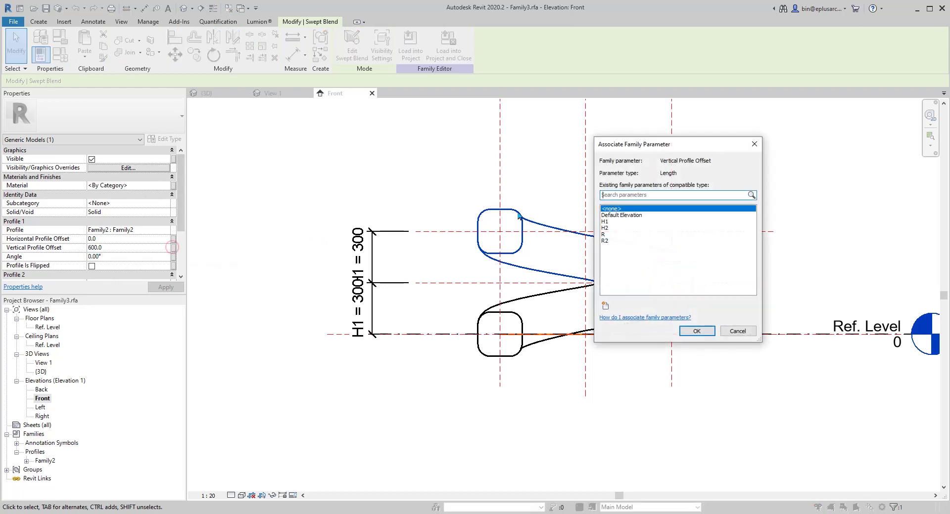
left_click(606, 228)
left_click(698, 331)
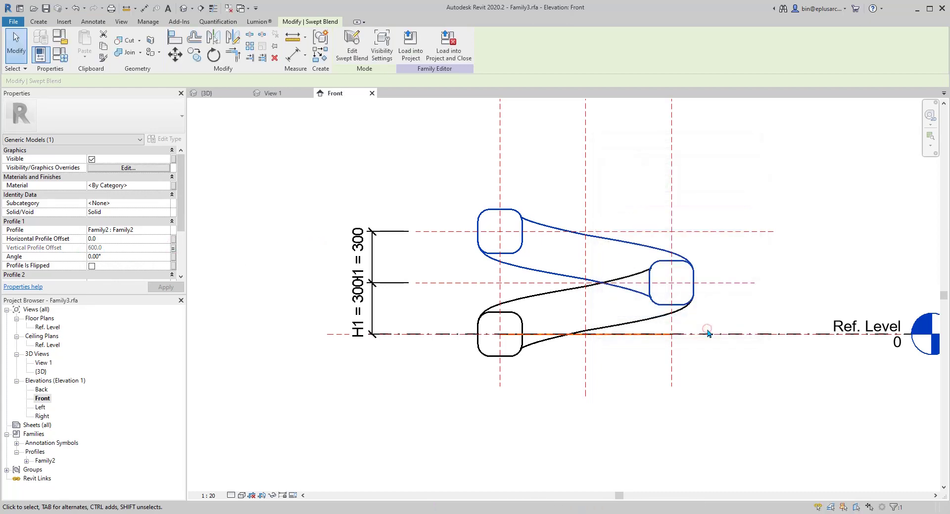
middle_click_drag(512, 231, 464, 195)
scroll(398, 208, "down", 1)
middle_click_drag(410, 212, 387, 215)
middle_click_drag(366, 182, 487, 171)
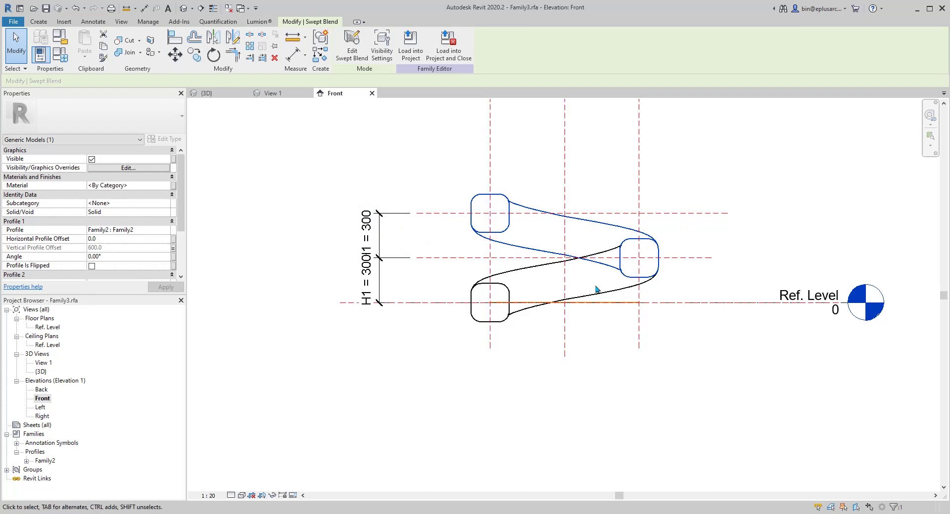
Delete the two horizontal reference planes above the reference level, along with their H1 dimensions.
middle_click_drag(596, 289, 502, 287)
left_click(600, 255)
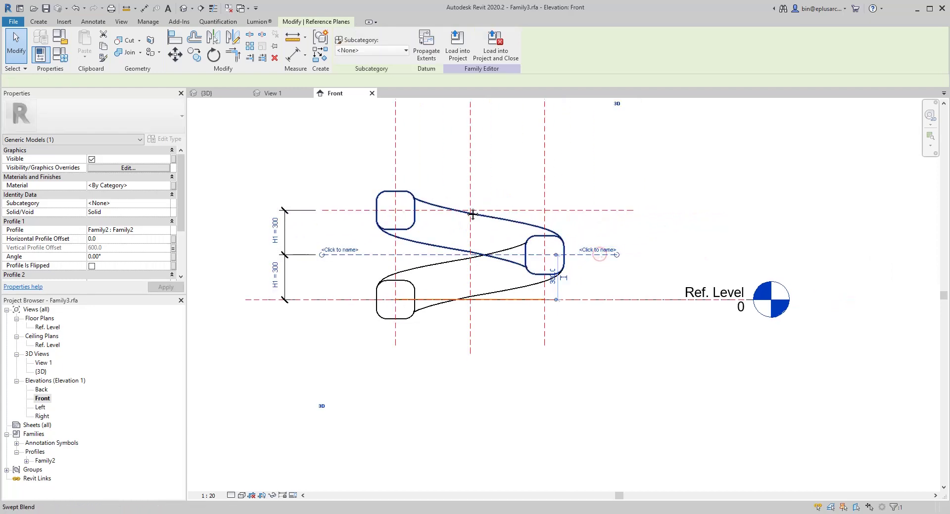
middle_click_drag(473, 214, 548, 212)
middle_click_drag(629, 225, 624, 228)
key("Escape")
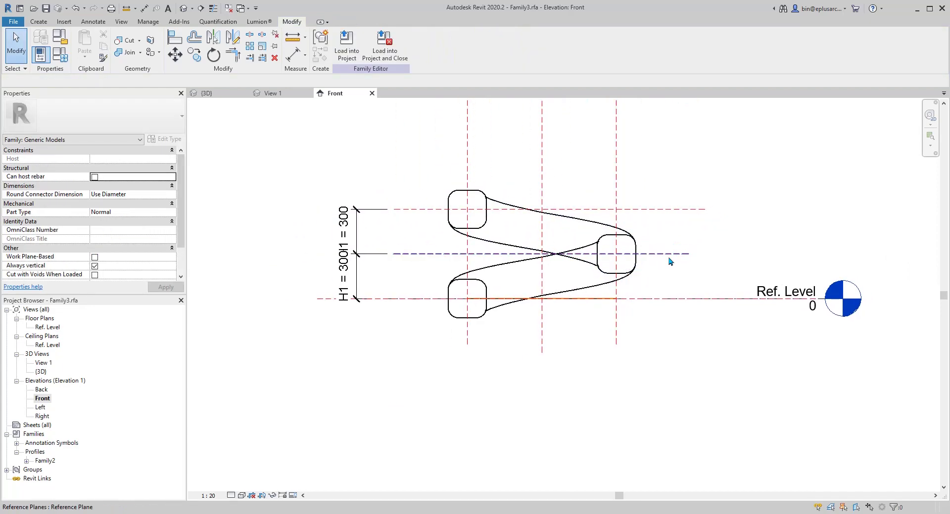
left_click(668, 254)
key("Delete")
left_click(663, 208)
key("Delete")
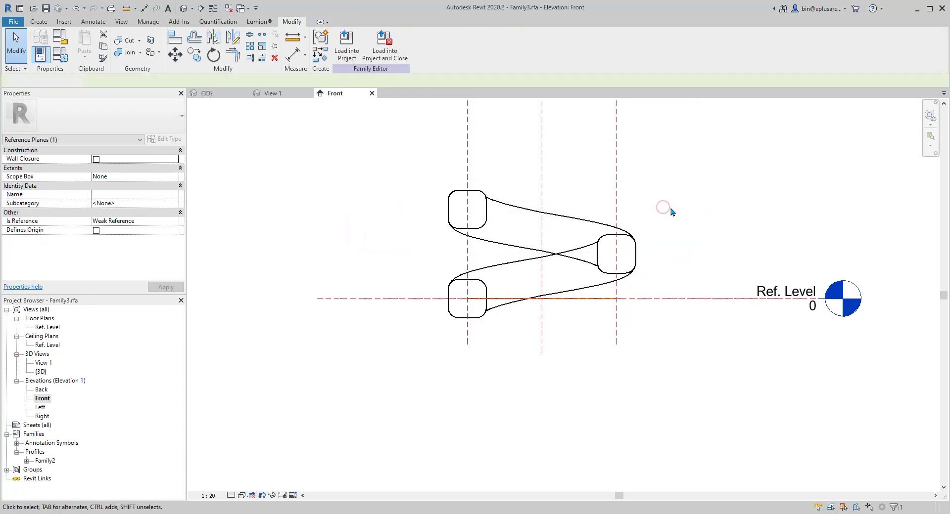
Flex the coil by applying an H1 value of 200 and restore H1 to 300.
middle_click_drag(505, 251, 566, 254)
scroll(559, 252, "down", 1)
middle_click_drag(507, 250, 580, 265)
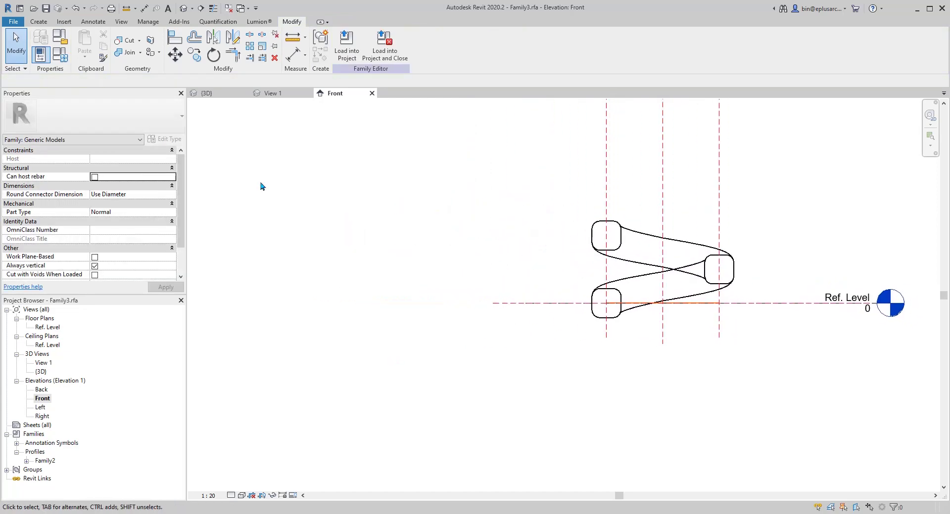
left_click(60, 54)
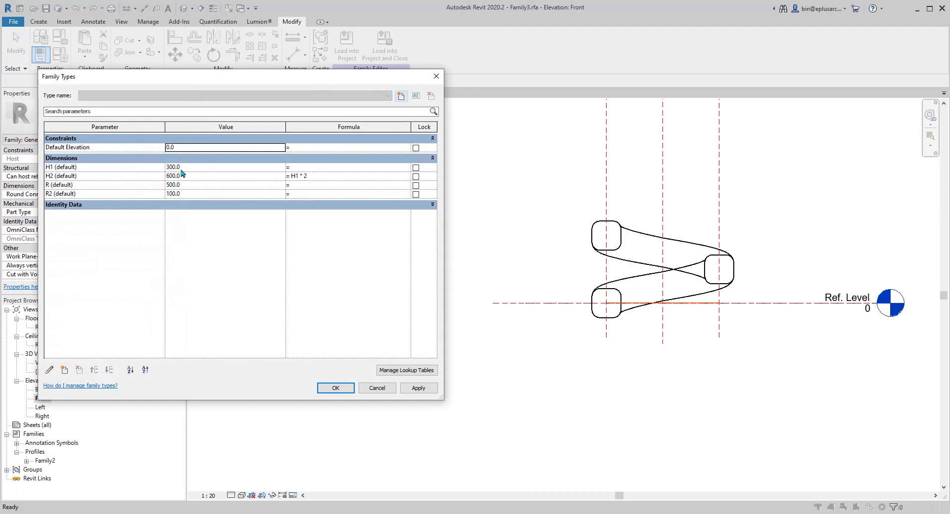
left_click(183, 167)
type("200")
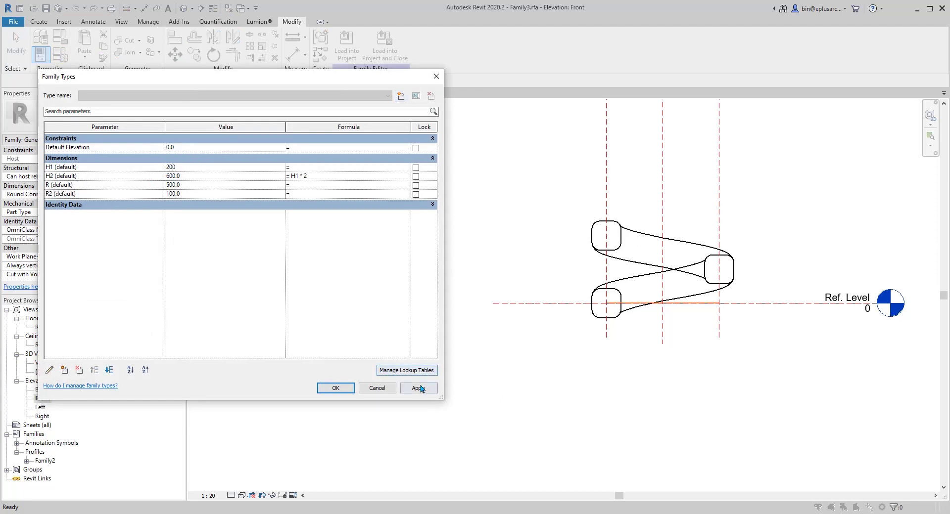
left_click(418, 388)
left_click(209, 167)
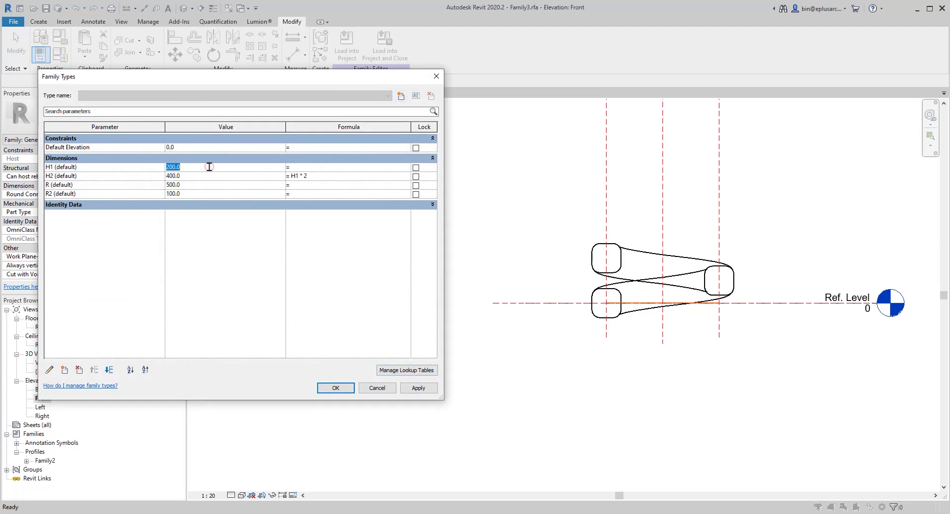
type("300")
left_click(418, 388)
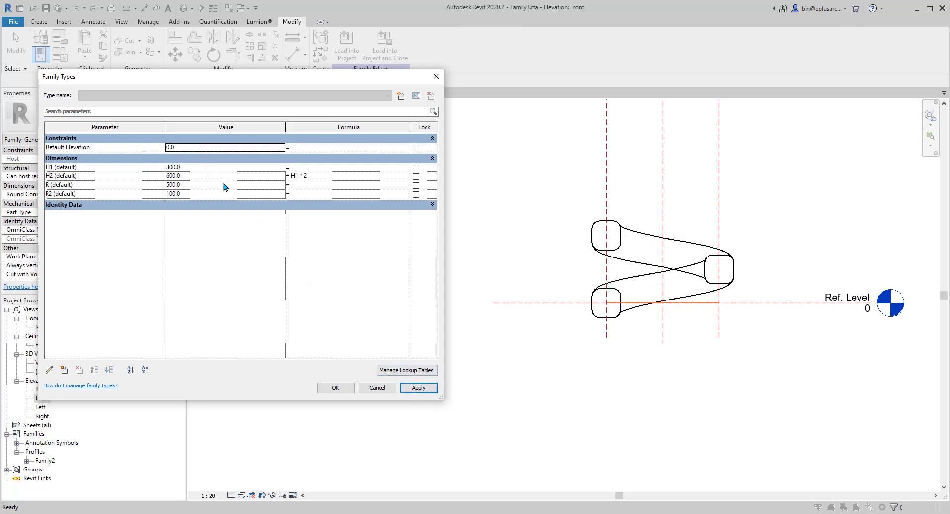
left_click(335, 388)
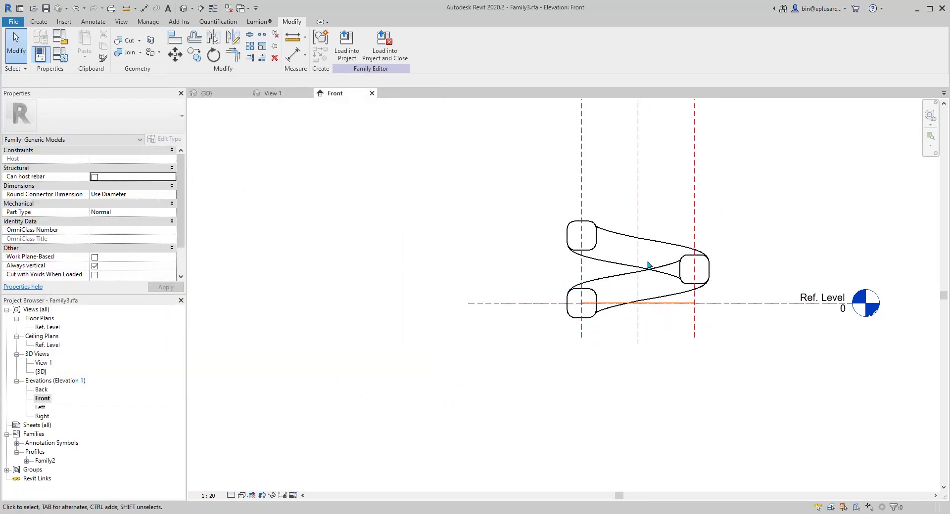
Open the 3D view and examine the coil's shape and the upper swept blend's profile properties.
middle_click_drag(363, 105, 354, 120)
left_click(183, 8)
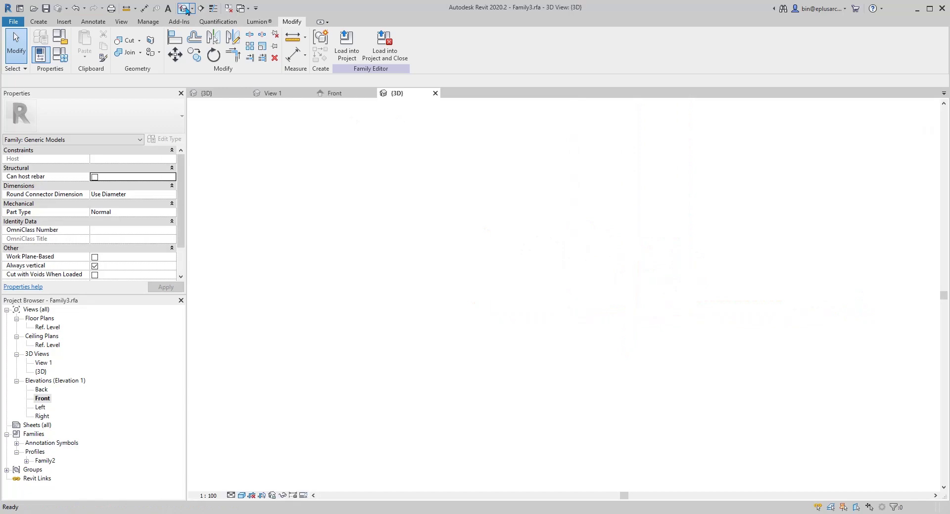
middle_click_drag(757, 221, 779, 218, "shift")
scroll(541, 280, "up", 3)
middle_click_drag(500, 290, 574, 272)
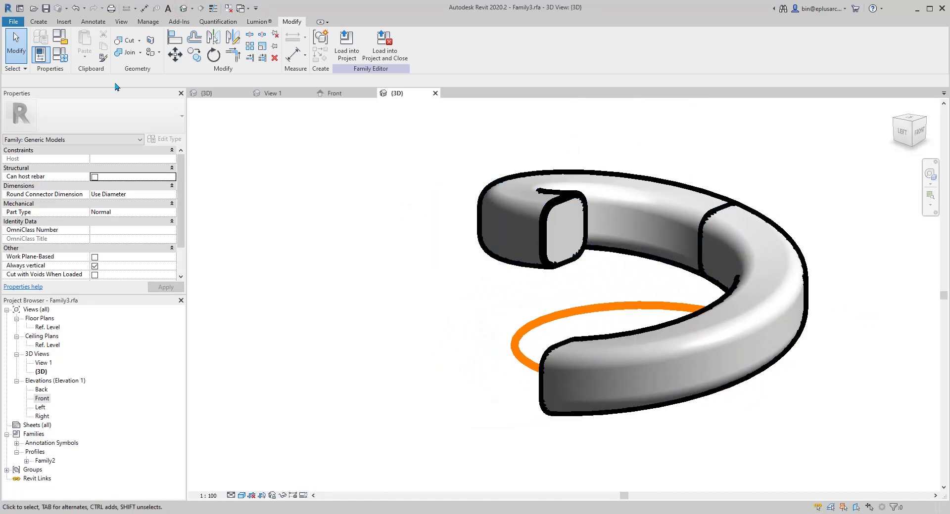
left_click(520, 202)
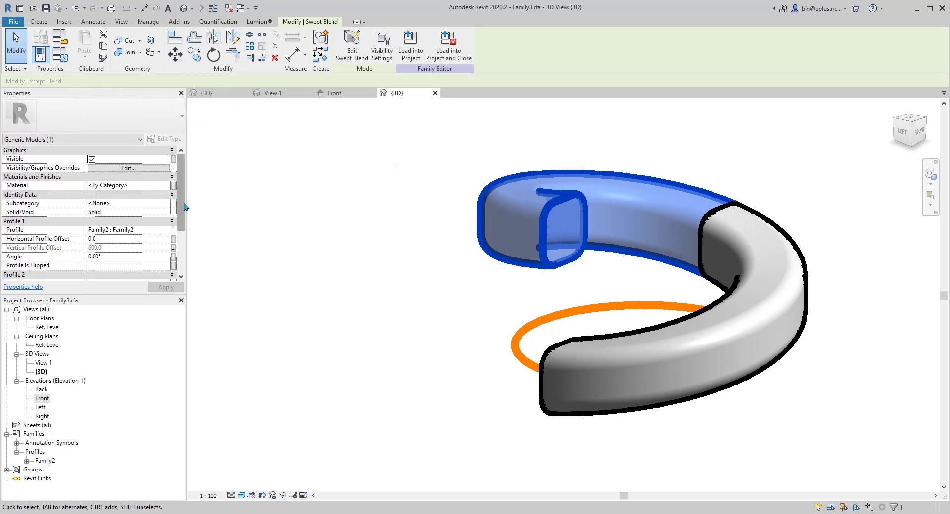
mouse_move(181, 206)
left_mouse_down()
mouse_move(182, 236)
mouse_move(181, 205)
left_mouse_up()
left_click(365, 211)
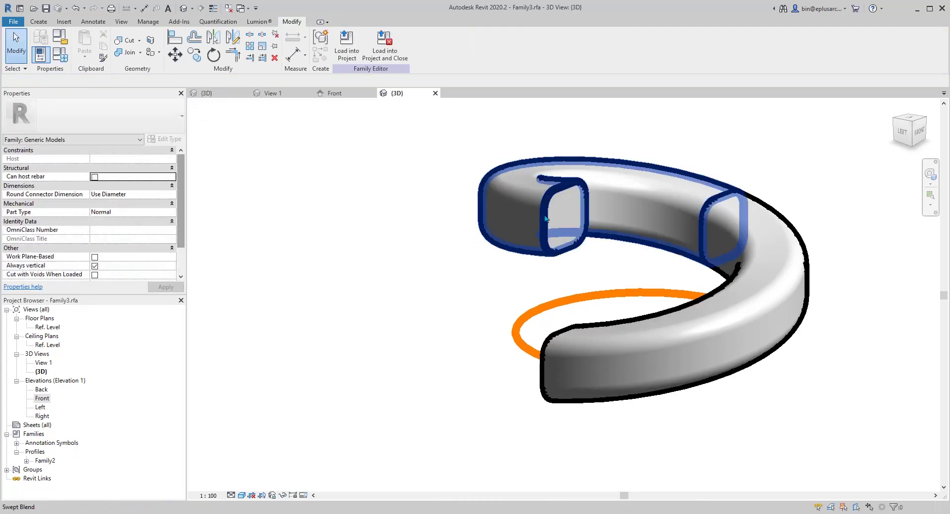
middle_click_drag(321, 296, 339, 280)
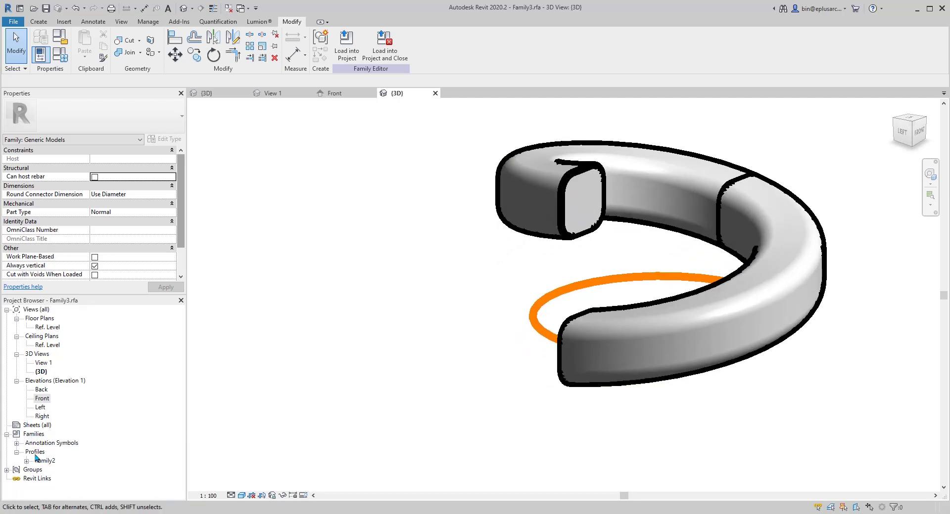
Open the type properties of the Family2 profile nested in the coil family.
left_click(21, 453)
left_click(26, 461)
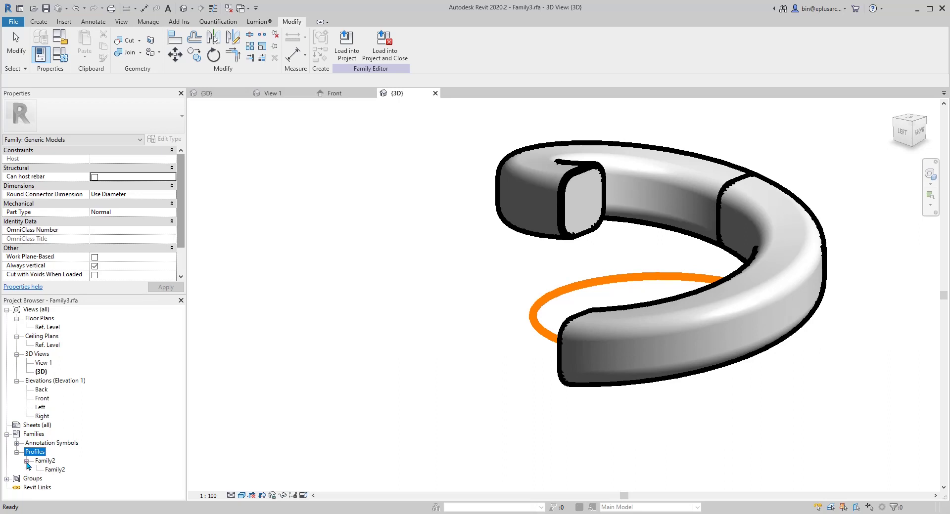
left_click(56, 470)
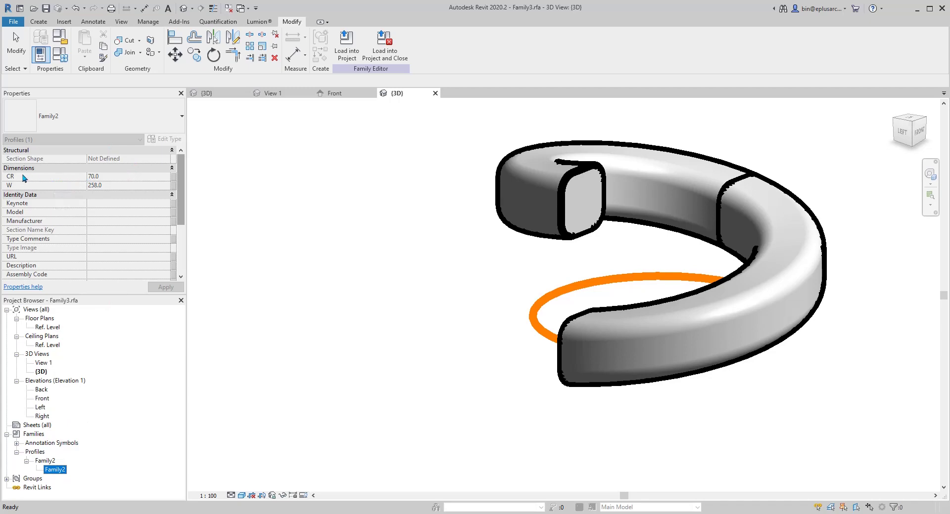
left_click(172, 176)
mouse_move(181, 189)
left_mouse_down()
mouse_move(183, 217)
mouse_move(184, 191)
left_mouse_up()
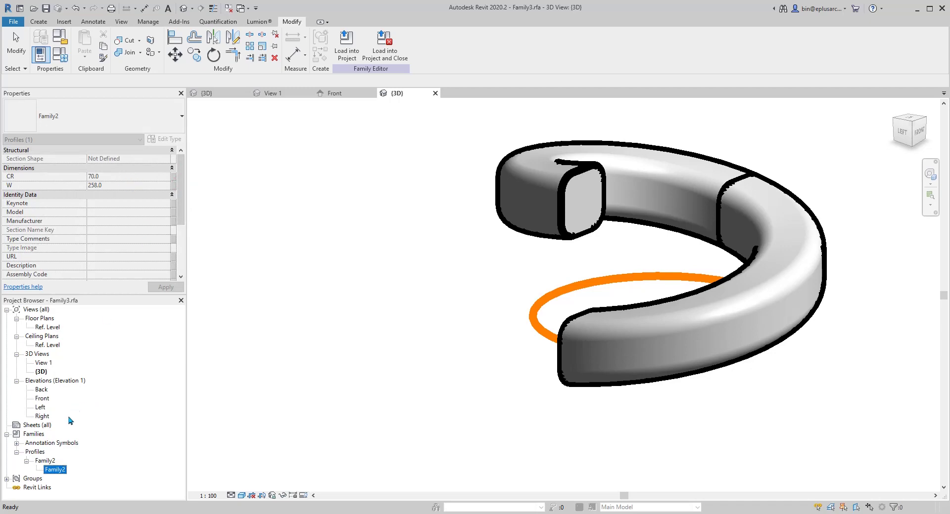
double_click(58, 469)
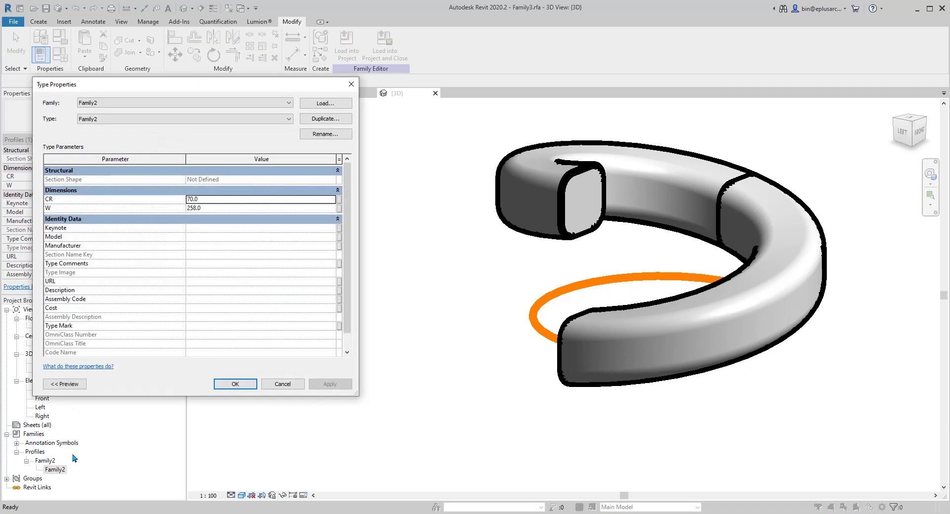
left_click_drag(220, 94, 268, 104)
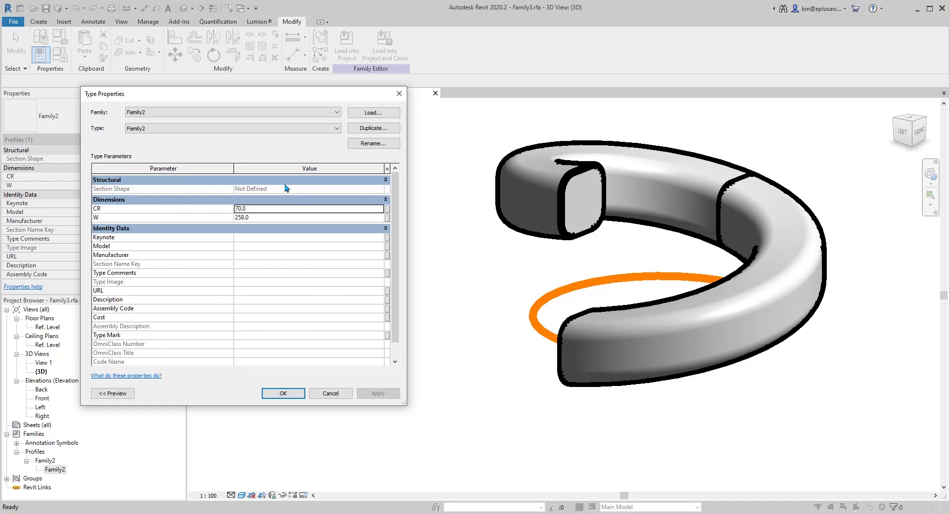
left_click_drag(187, 95, 177, 97)
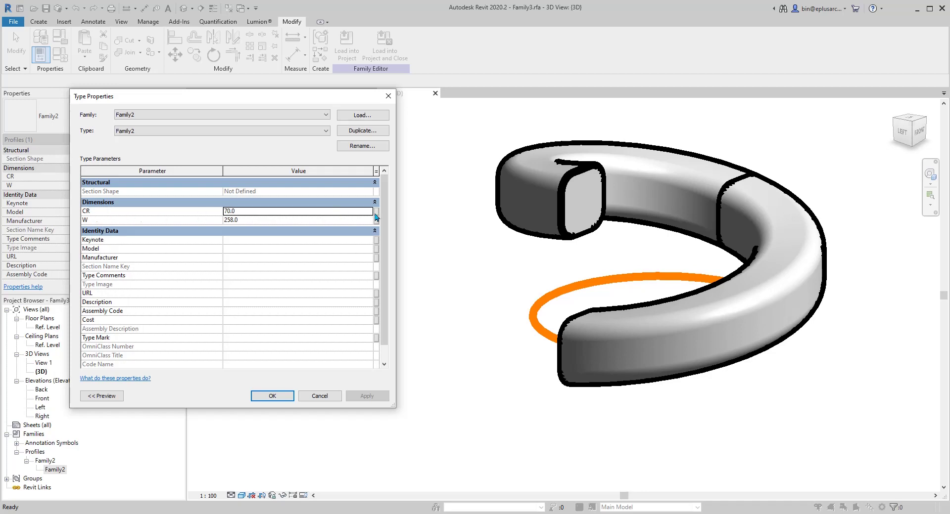
Associate the Family2 profile's CR dimension with a new family parameter named CR.
left_click(377, 215)
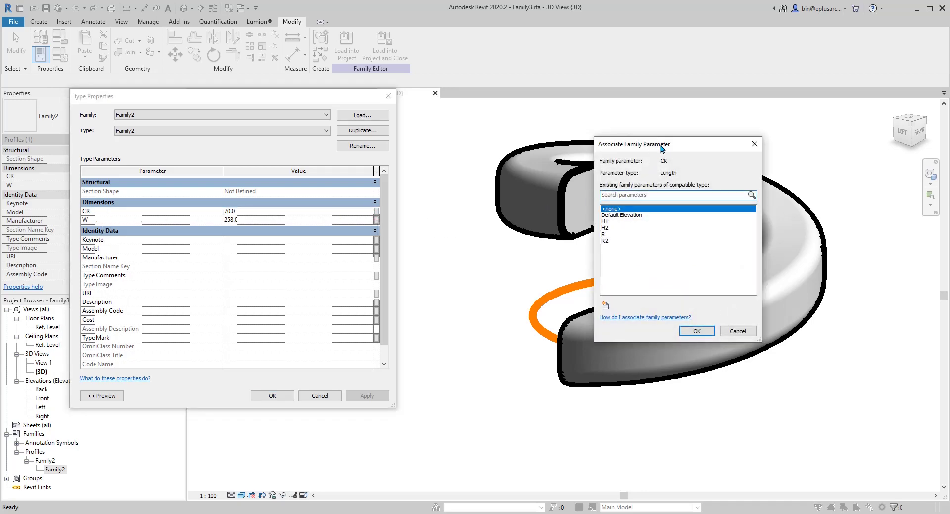
left_click_drag(660, 144, 465, 150)
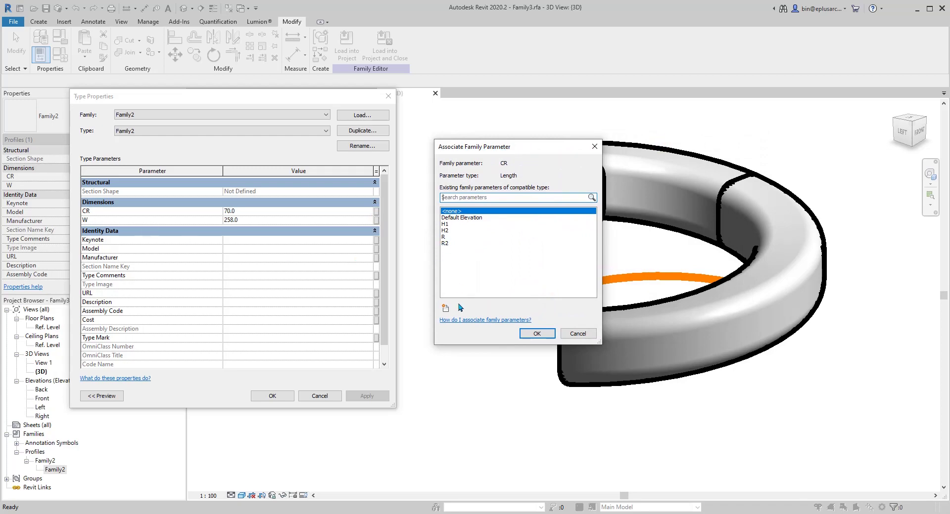
left_click(445, 307)
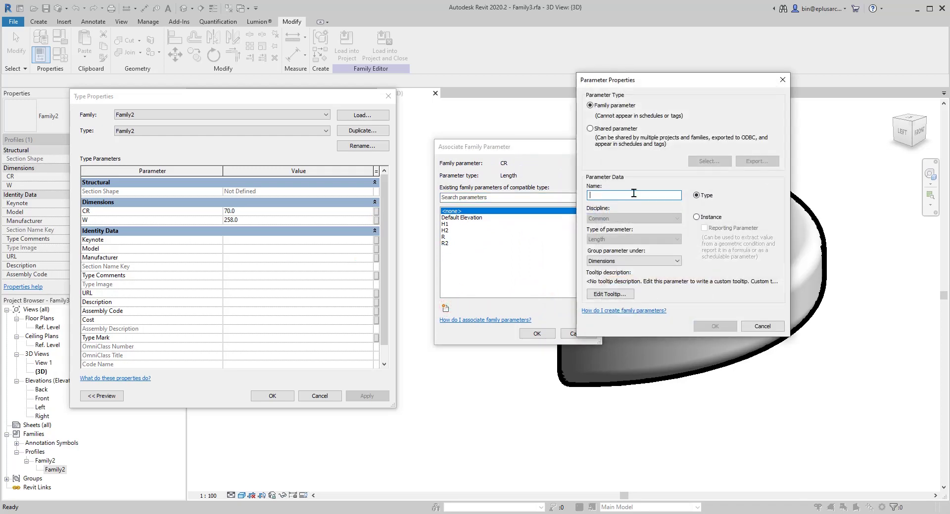
type("CR")
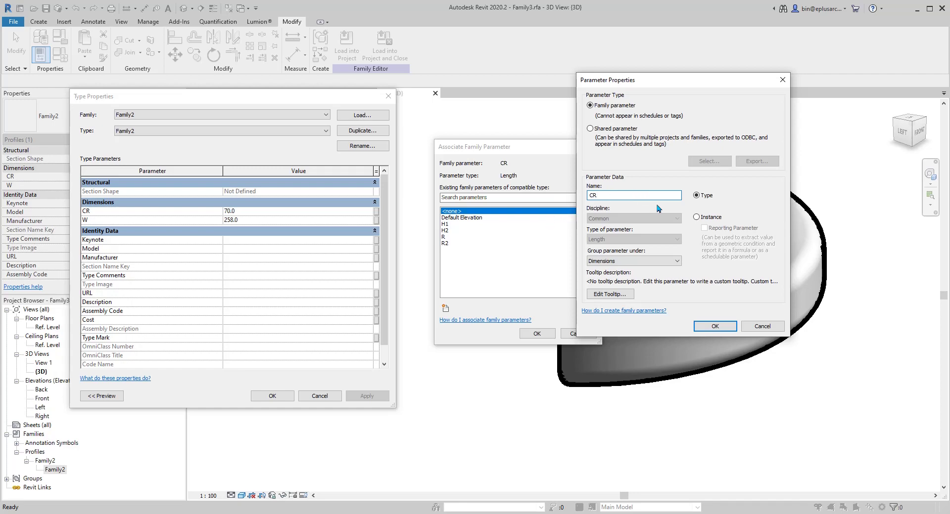
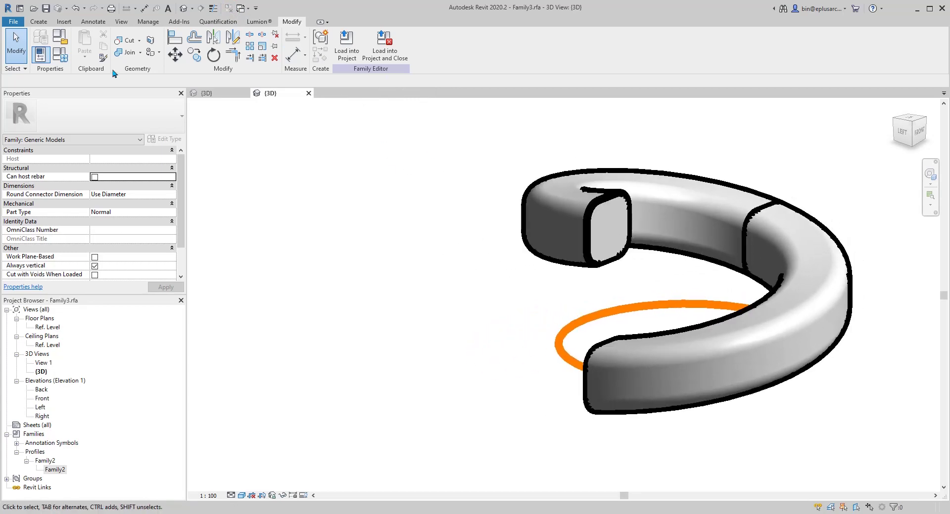
Apply a CR value of 20 in the coil's family types to test the profile's corner rounding.
middle_click_drag(321, 170, 326, 177)
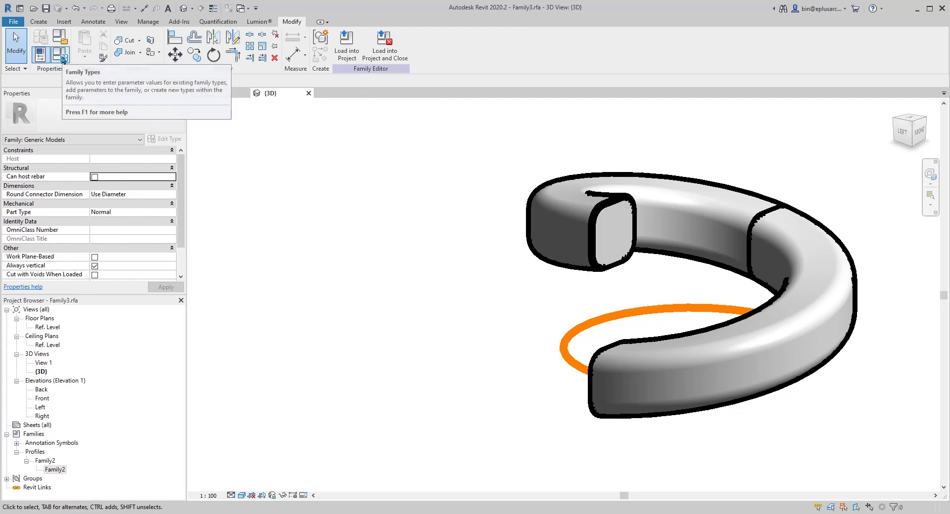
left_click(62, 59)
left_click_drag(296, 80, 335, 81)
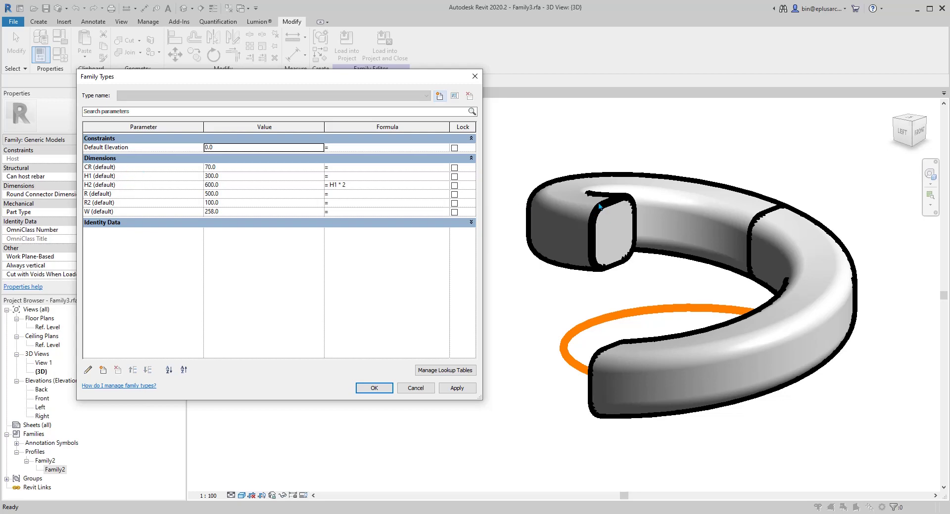
left_click(239, 167)
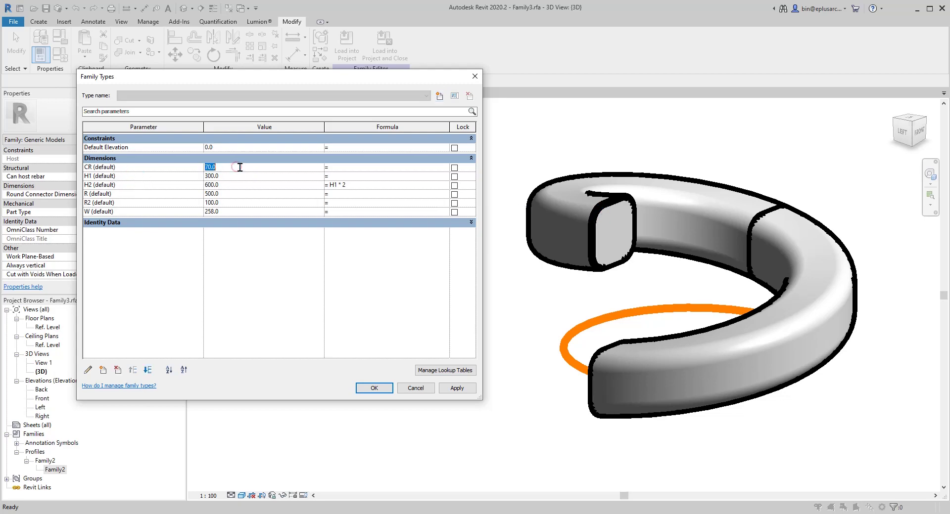
type("20")
left_click(457, 388)
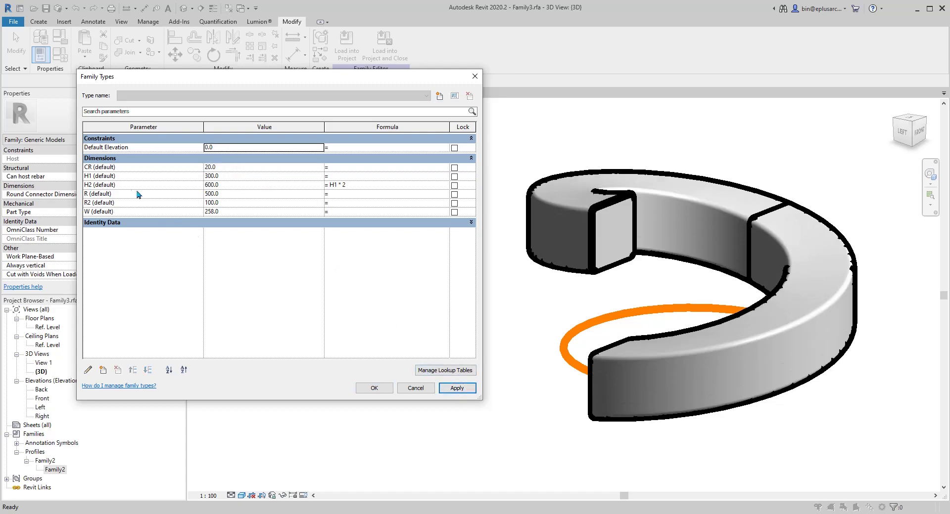
Flex the coil by applying an H1 value of 200 and an R value of 800.
left_click_drag(115, 177, 138, 187)
left_click(234, 177)
type("200")
left_click(455, 388)
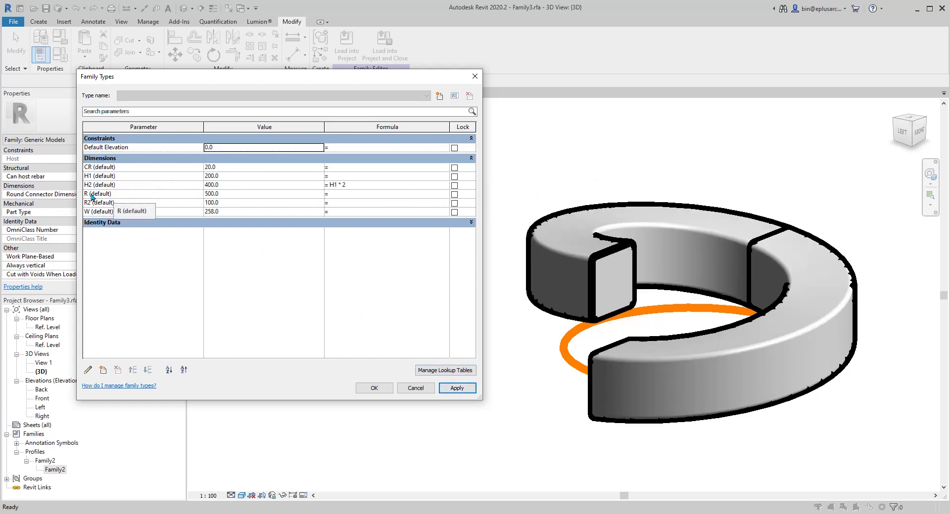
left_click(230, 194)
type("800")
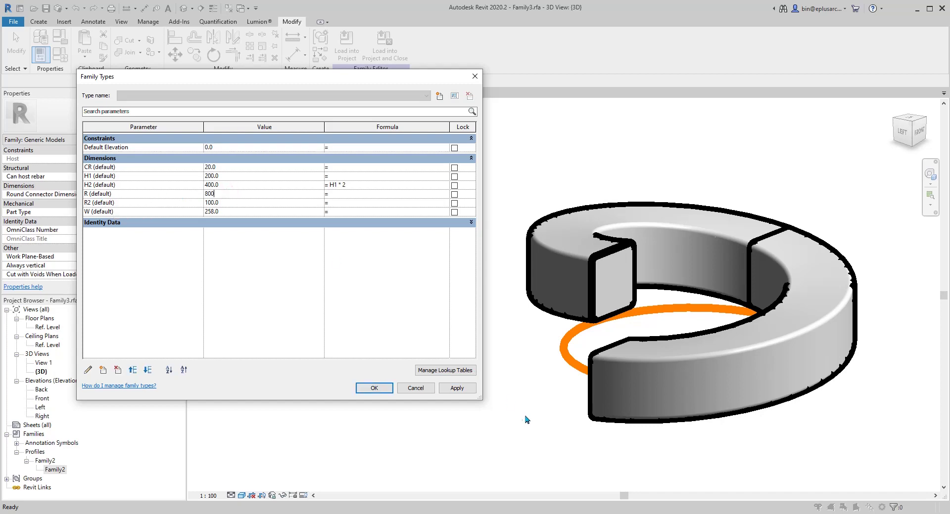
left_click(456, 388)
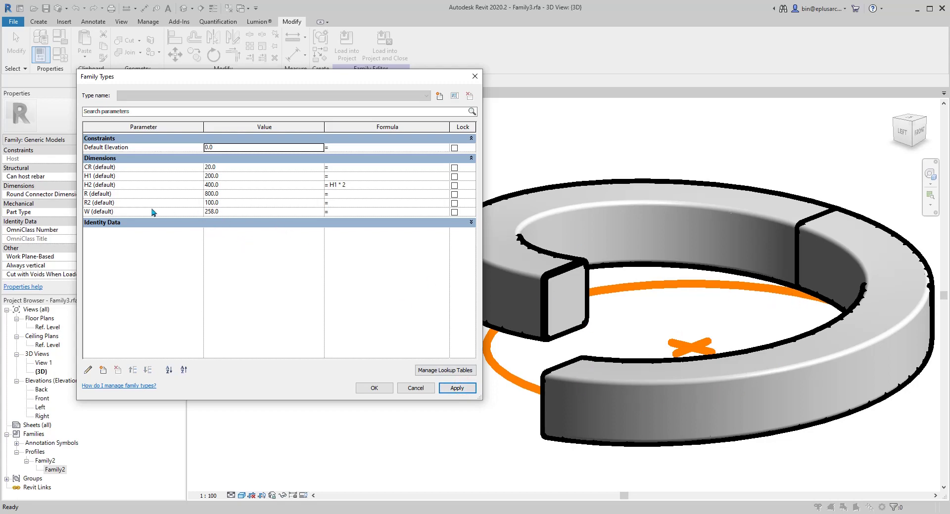
Test R2 with a value of 150 and delete the R2 family parameter.
left_click(231, 203)
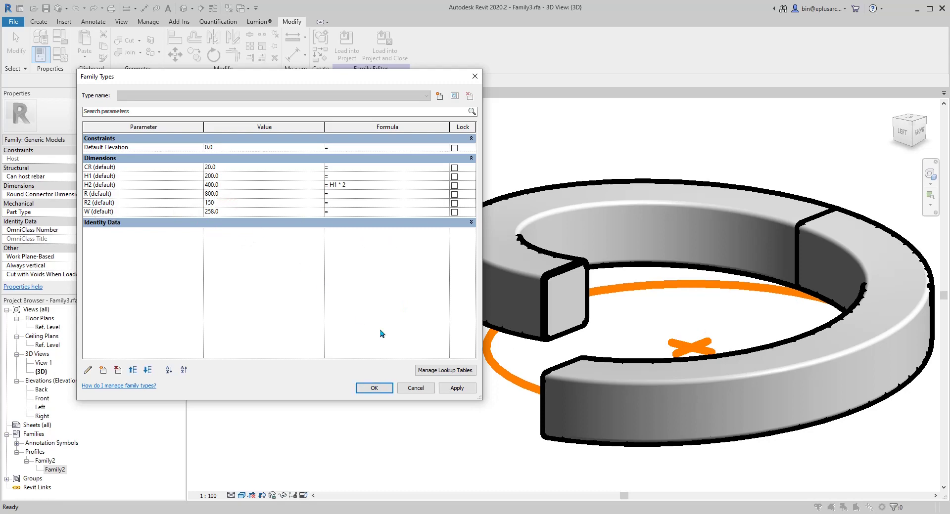
left_click(450, 389)
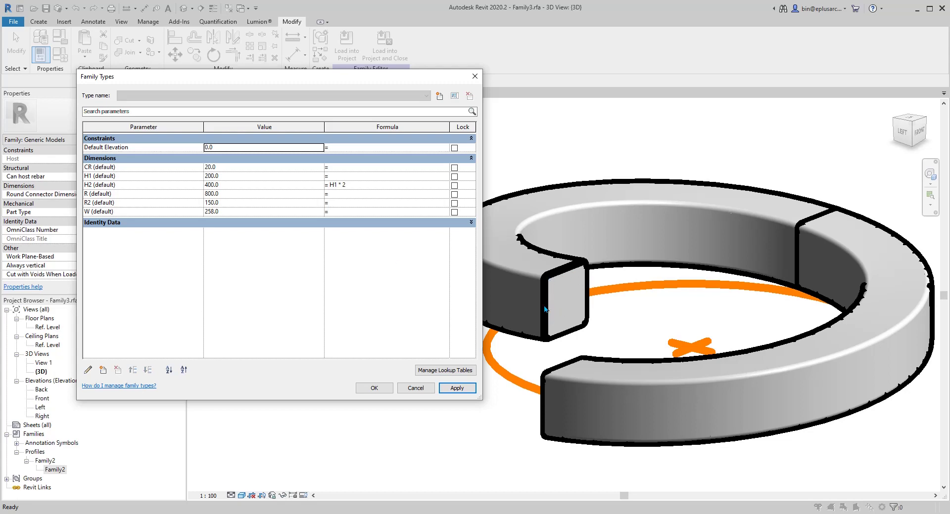
left_click(126, 203)
left_click(117, 370)
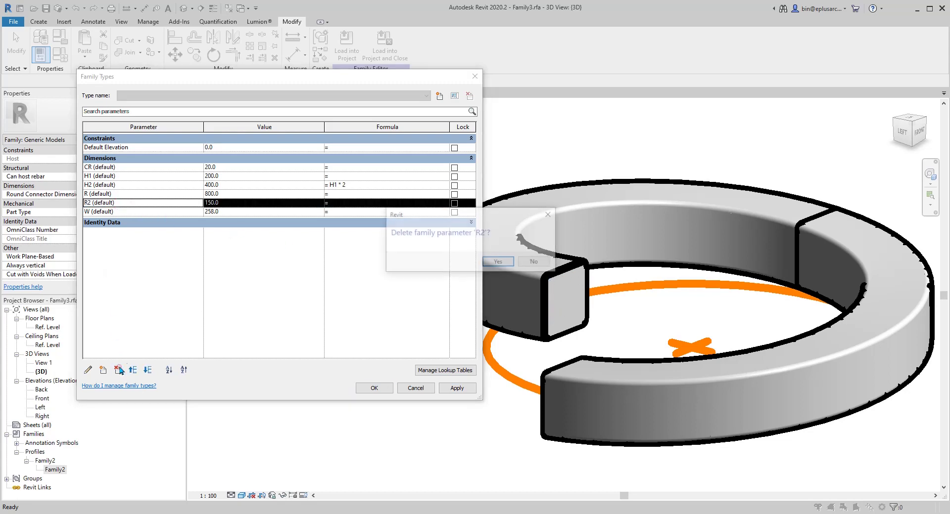
left_click(495, 266)
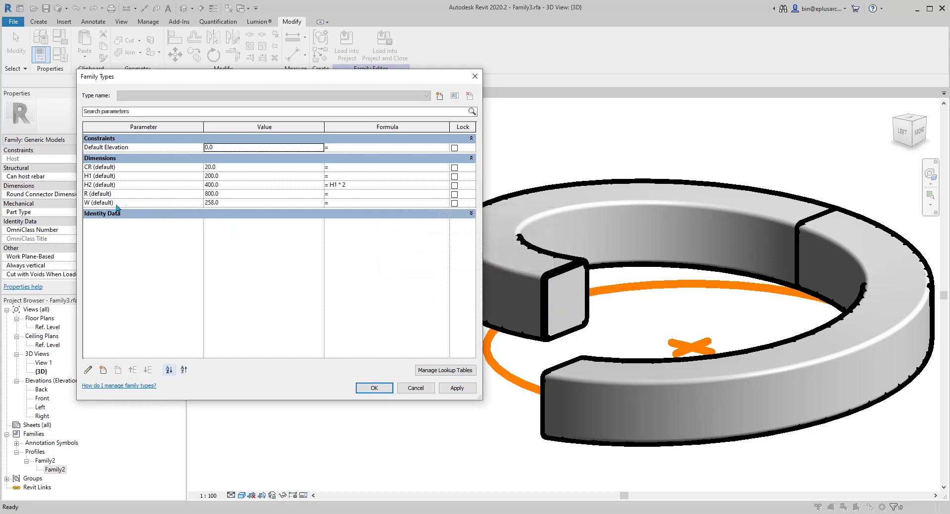
Set the profile width parameter W to 200 and accept the family type changes.
left_click(235, 203)
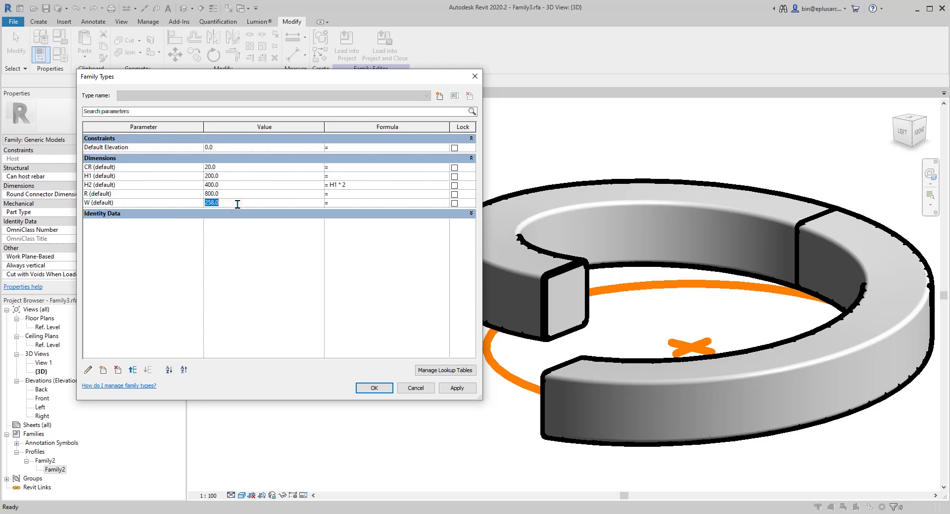
left_click(455, 388)
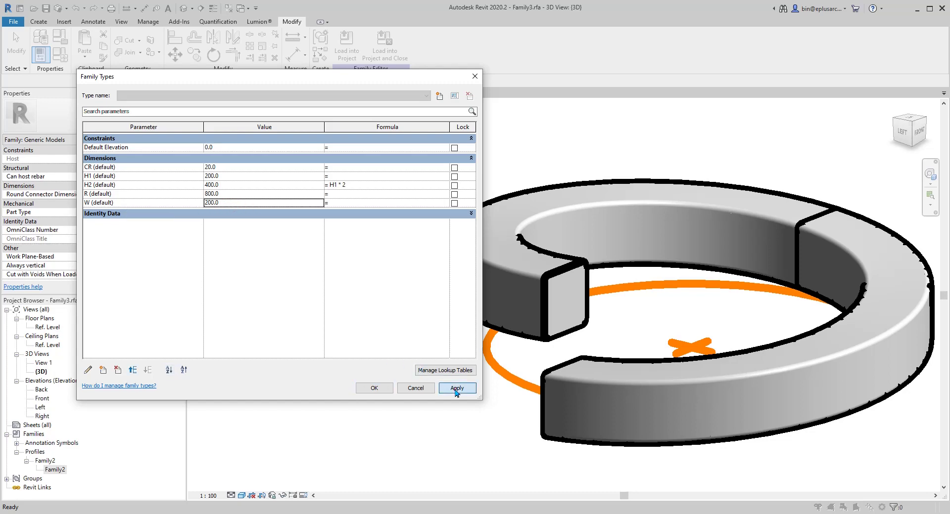
left_click(378, 388)
Load the coil family into Parametric Spring Shape Family and close it, overwriting the existing version and dismissing the save reminder.
scroll(428, 279, "down", 2)
middle_click_drag(430, 278, 446, 285, "shift")
left_click(385, 49)
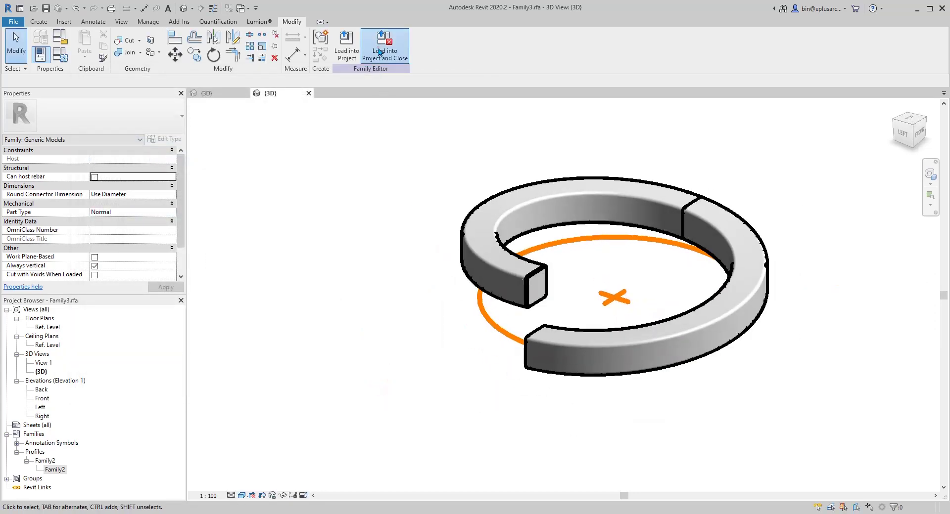
left_click(492, 260)
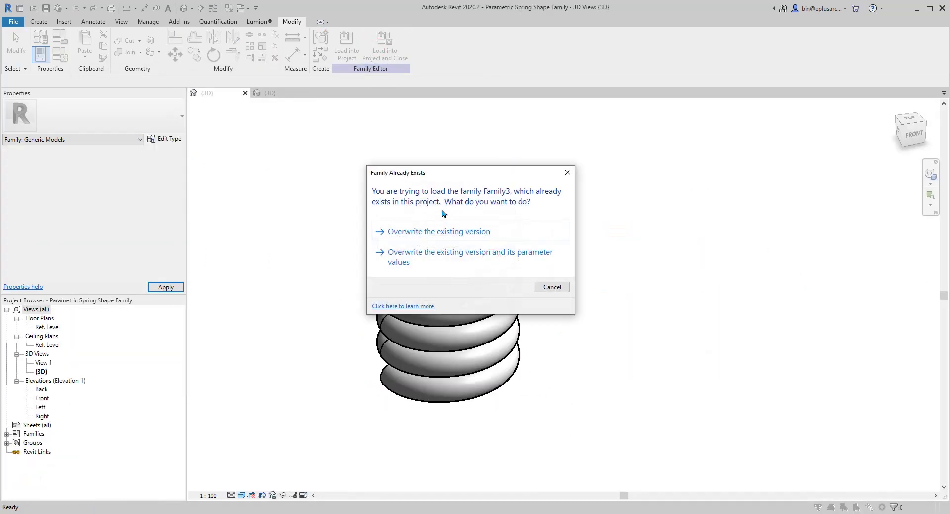
left_click(432, 232)
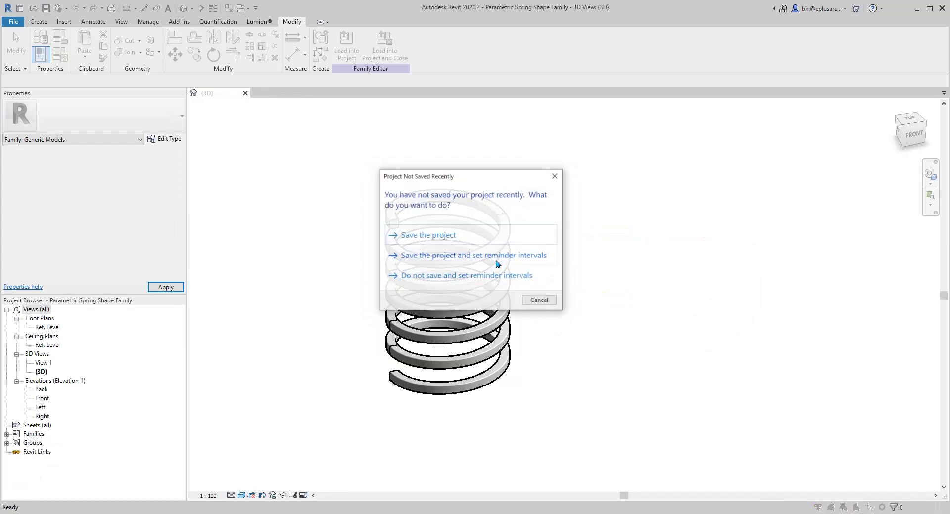
left_click(539, 300)
Examine the updated spring in 3D and review the host family's parameter list.
middle_click_drag(467, 291, 525, 292, "shift")
middle_click_drag(395, 290, 561, 286)
scroll(544, 288, "up", 1)
scroll(514, 250, "up", 2)
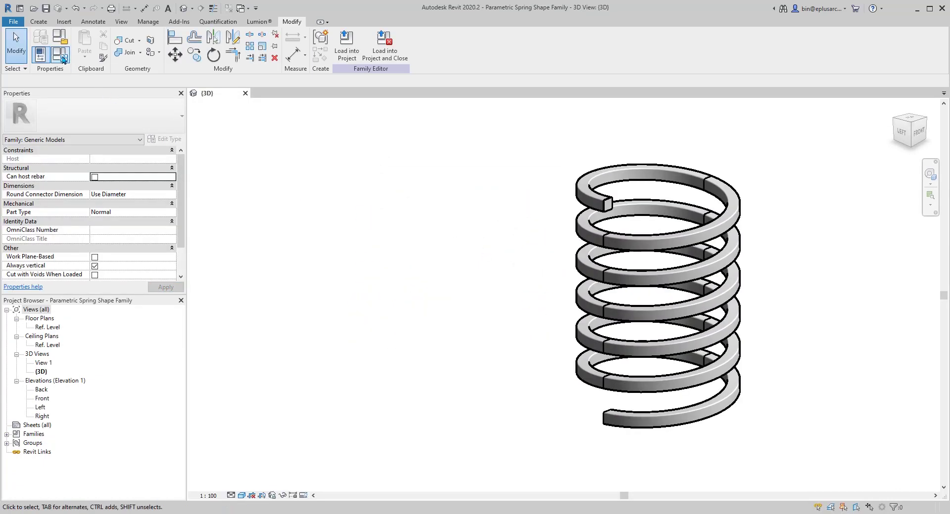
left_click(60, 53)
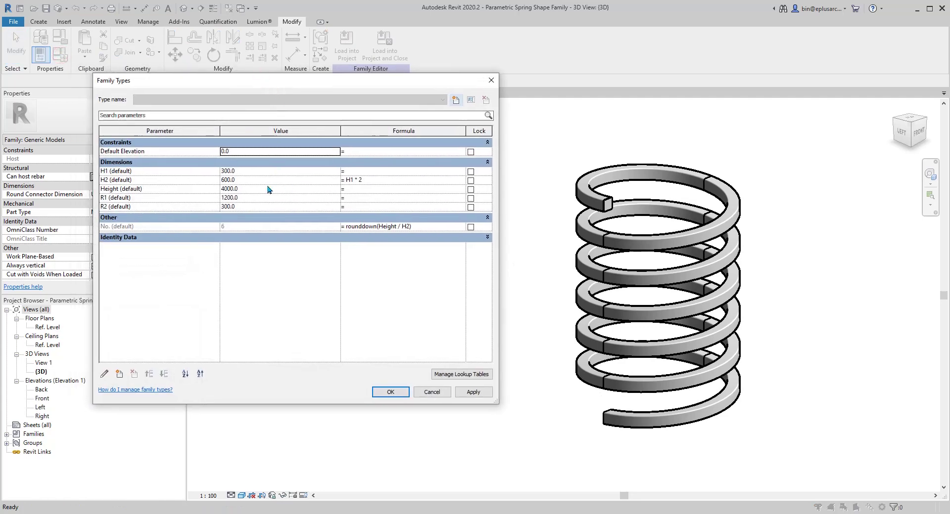
key("Escape")
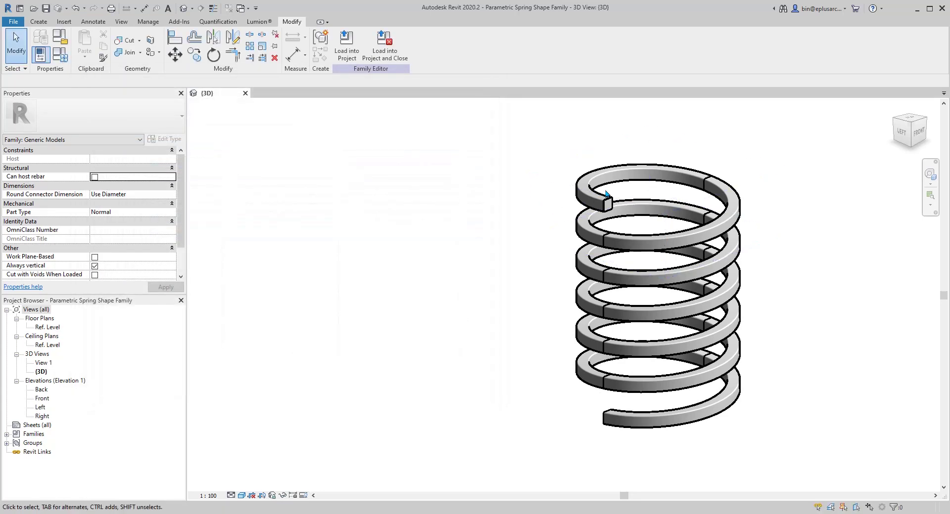
Select the topmost coil and inspect its instance dimensions, including CR and W, and its type properties.
middle_click_drag(604, 202, 566, 207)
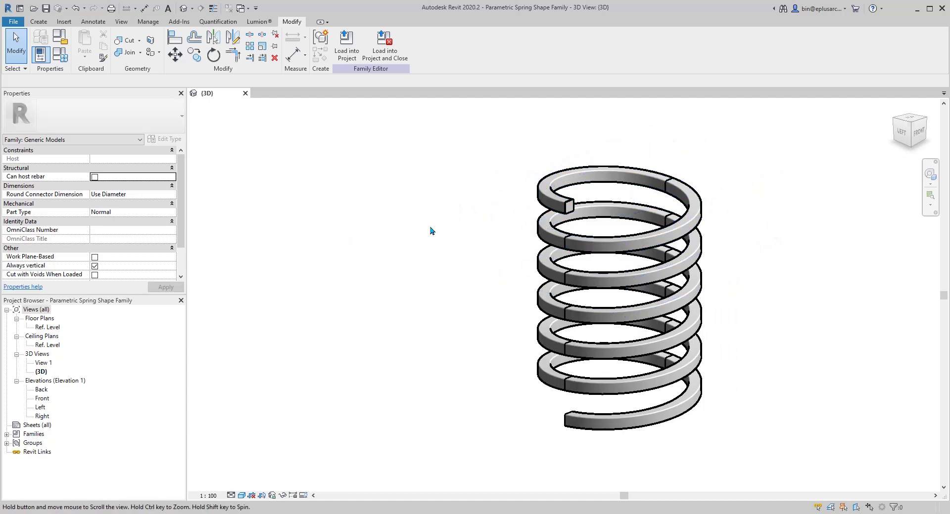
key("Tab")
left_click(564, 206)
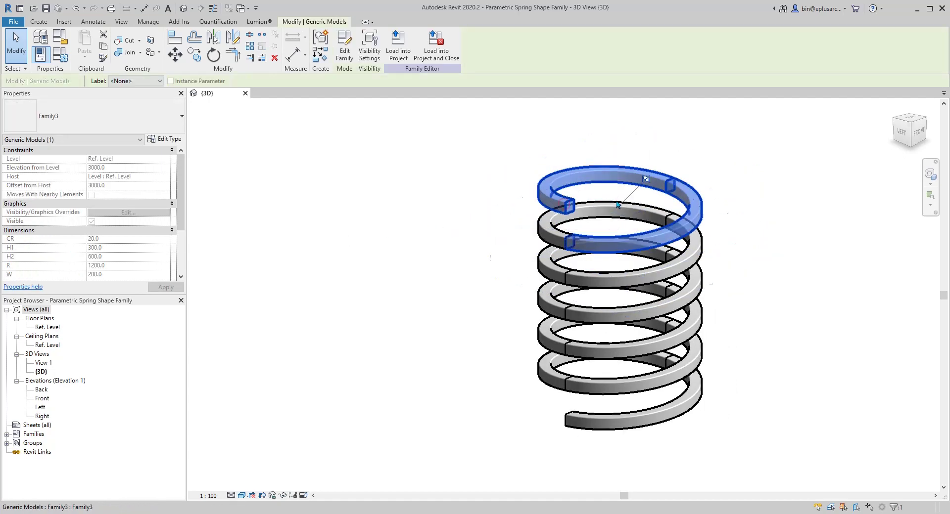
middle_click_drag(448, 216, 461, 211)
left_click_drag(179, 196, 183, 219)
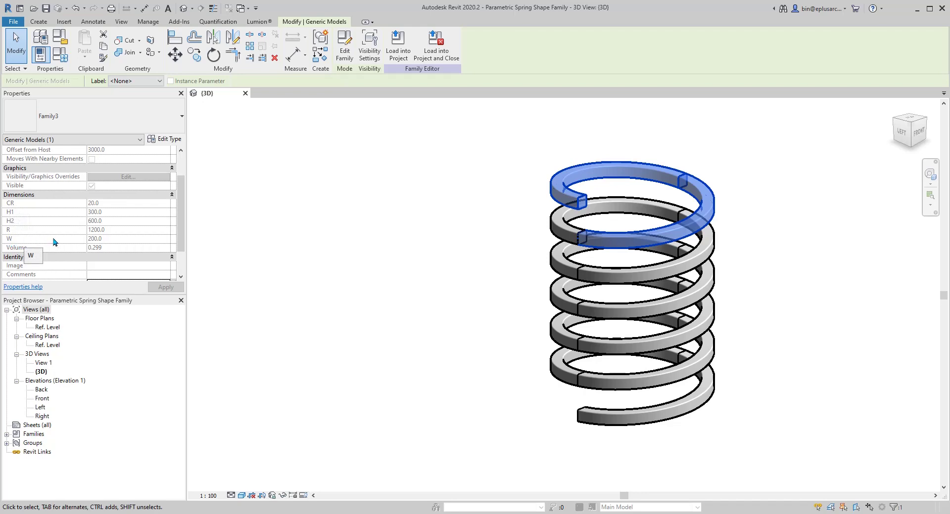
left_click(166, 141)
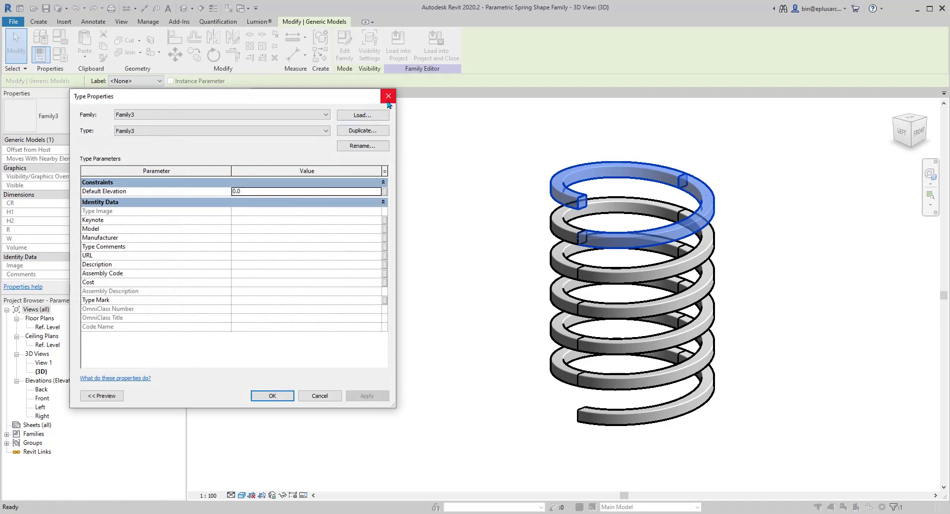
left_click(387, 98)
middle_click_drag(352, 235, 369, 228)
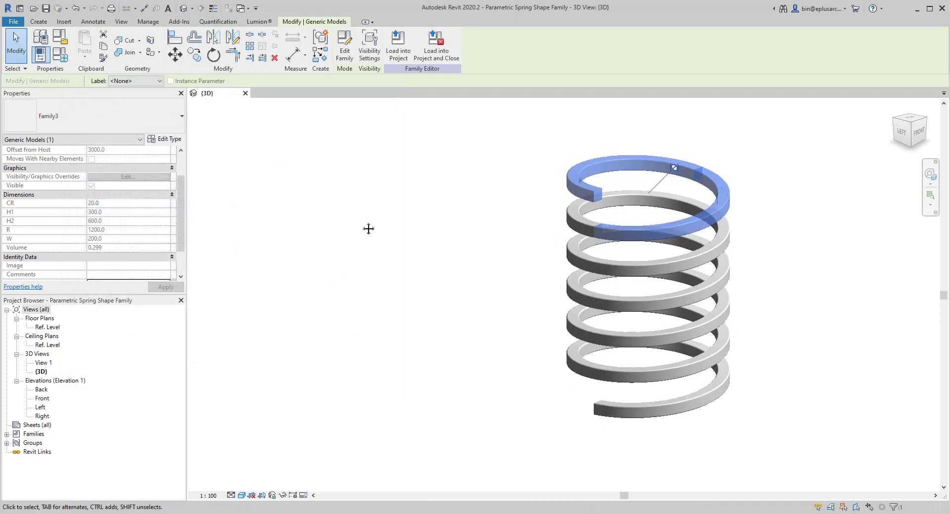
Select the topmost array group and the coil nested inside it in turn and compare the properties each one offers.
left_click(507, 257)
middle_click_drag(646, 238, 617, 241)
left_click(616, 241)
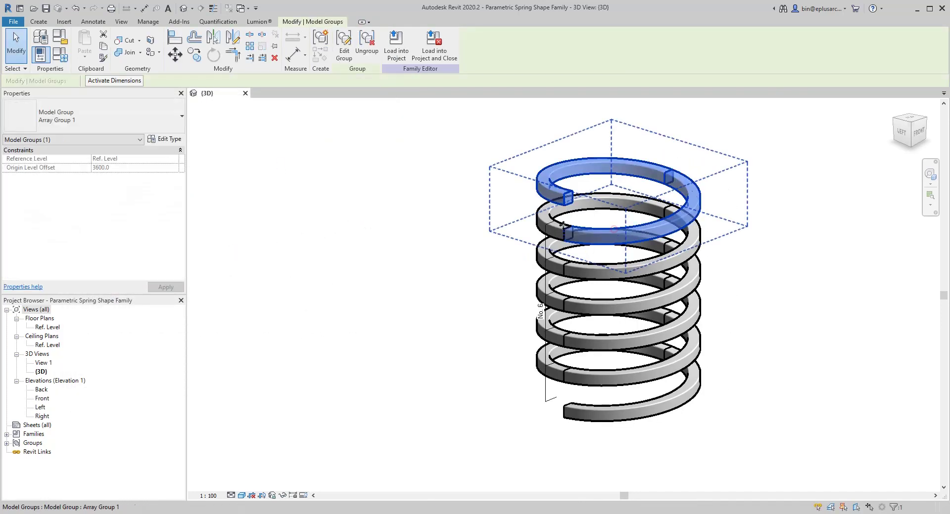
middle_click_drag(459, 192, 435, 191)
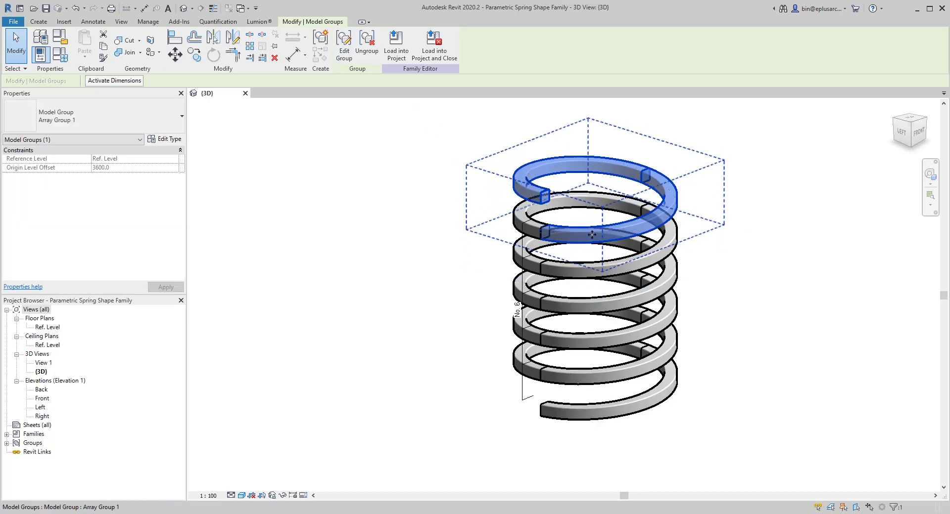
middle_click_drag(432, 224, 417, 228)
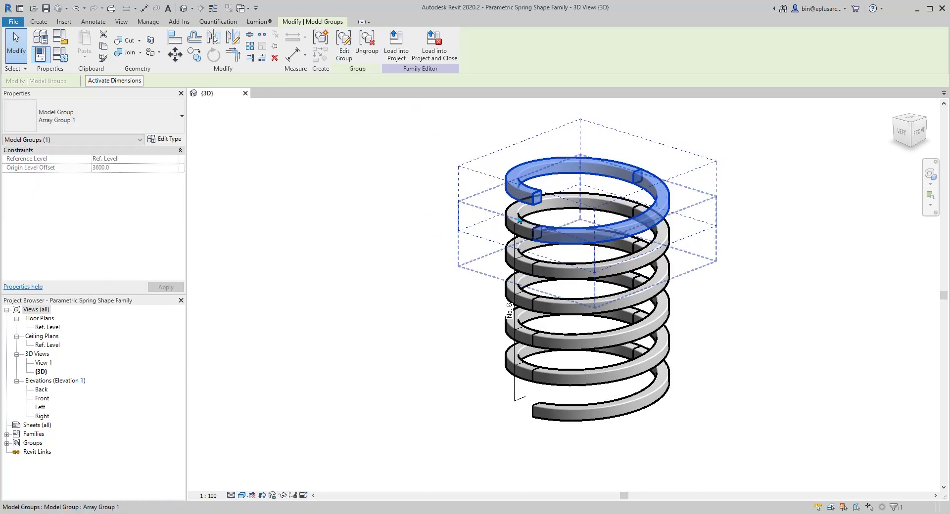
key("Tab")
left_click(518, 176)
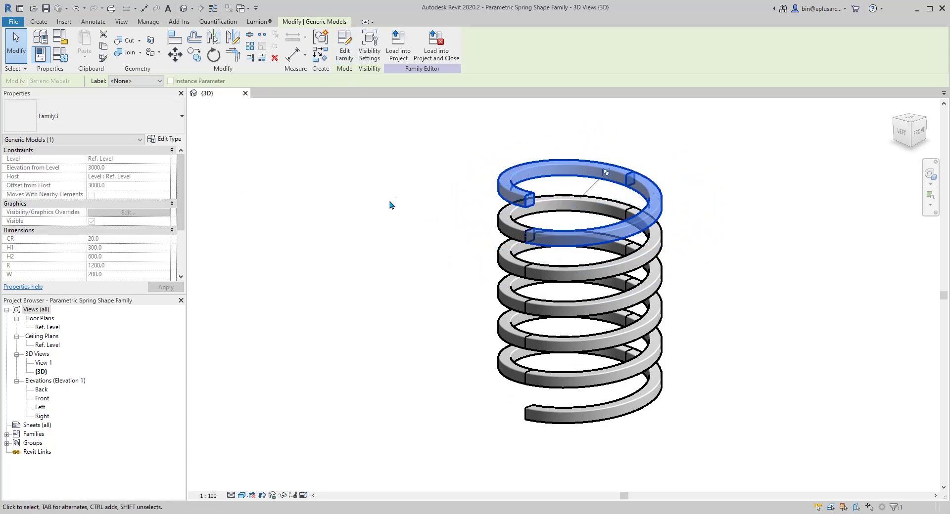
middle_click_drag(436, 215, 432, 216)
left_click(432, 216)
Open the topmost array group for editing and select the coil inside it.
left_click(514, 201)
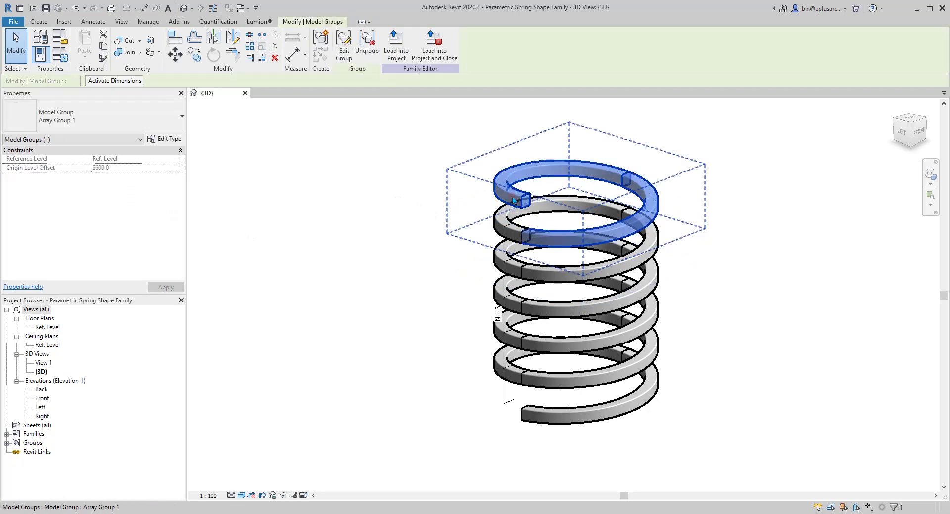
left_click(343, 47)
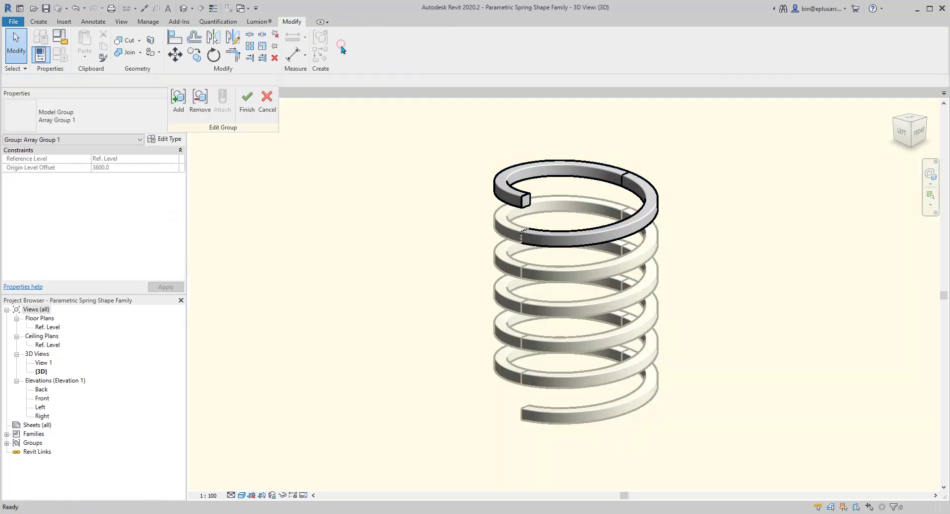
left_click(516, 200)
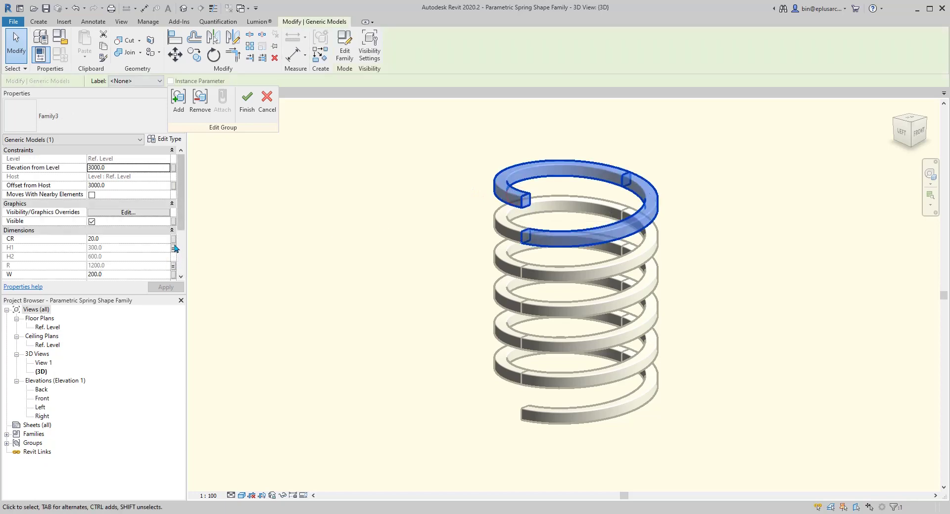
Associate the selected coil's W dimension with a new instance family parameter named W.
scroll(176, 245, "down", 3)
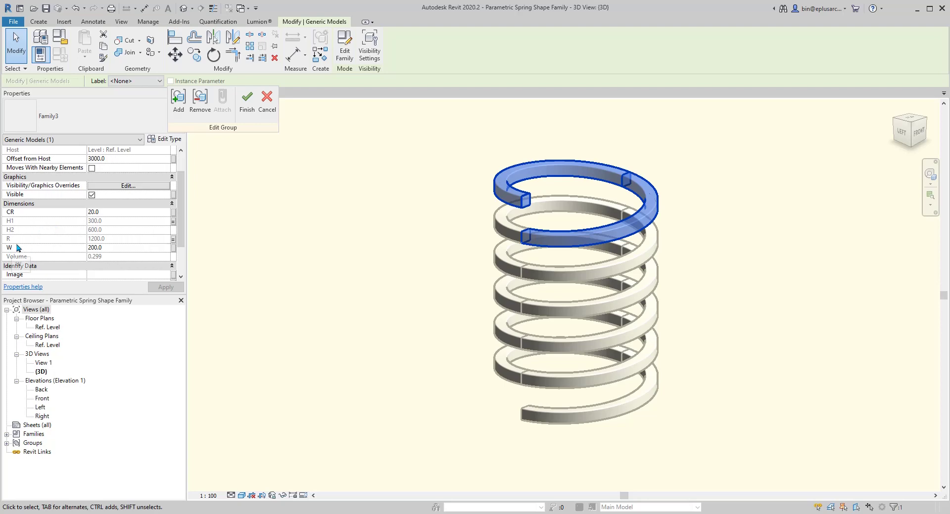
left_click(173, 249)
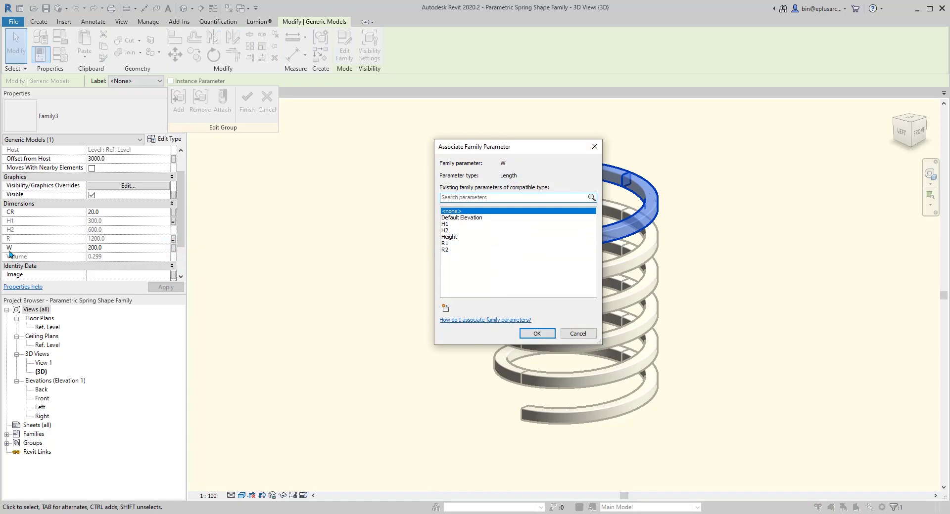
left_click(445, 309)
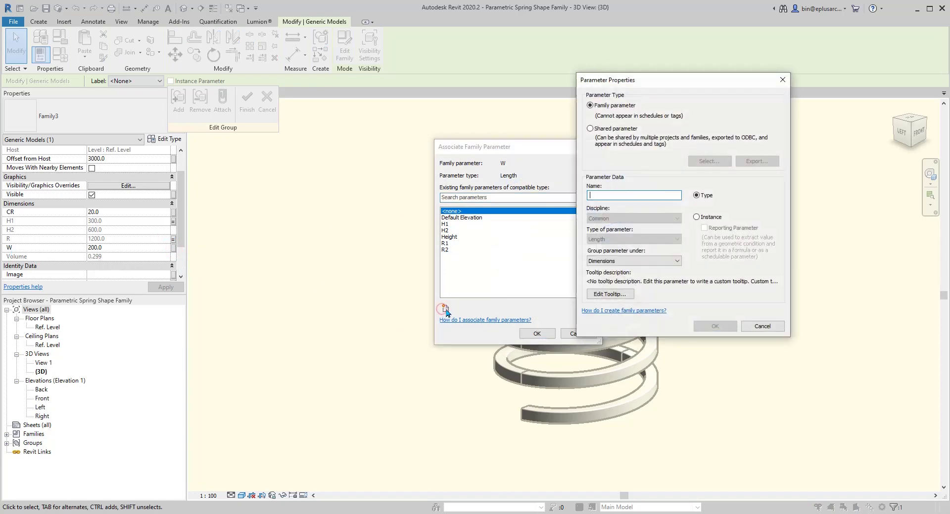
type("w")
key("BackSpace")
type("W")
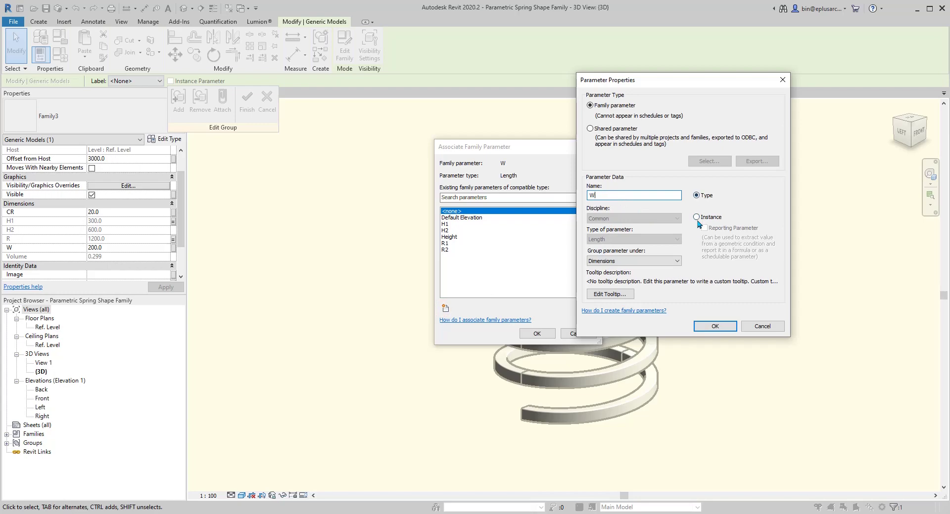
left_click(715, 326)
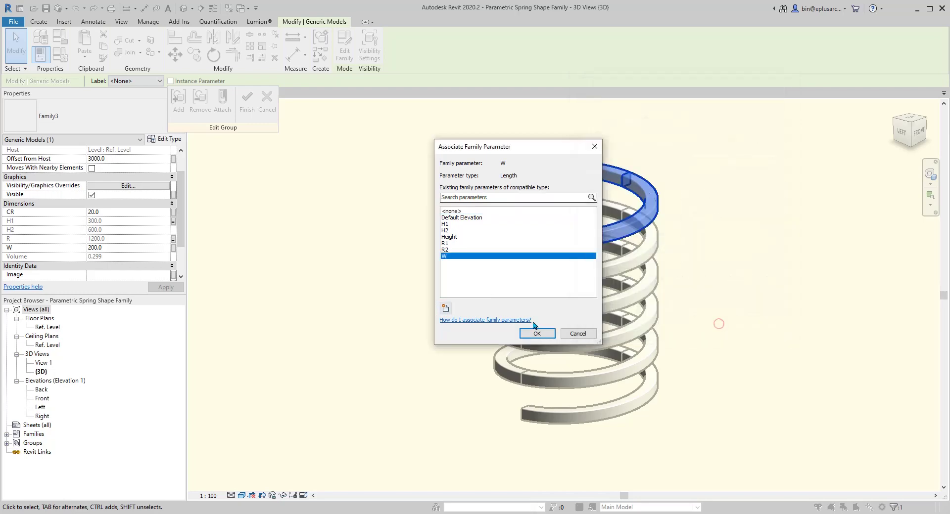
left_click(535, 338)
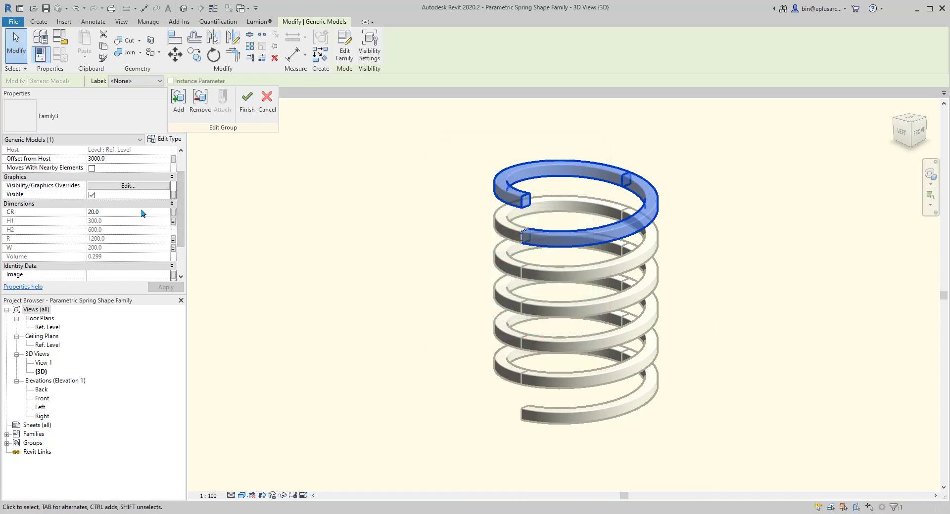
Associate the coil's CR dimension with a new instance family parameter named CR and finish editing the group.
left_click(174, 214)
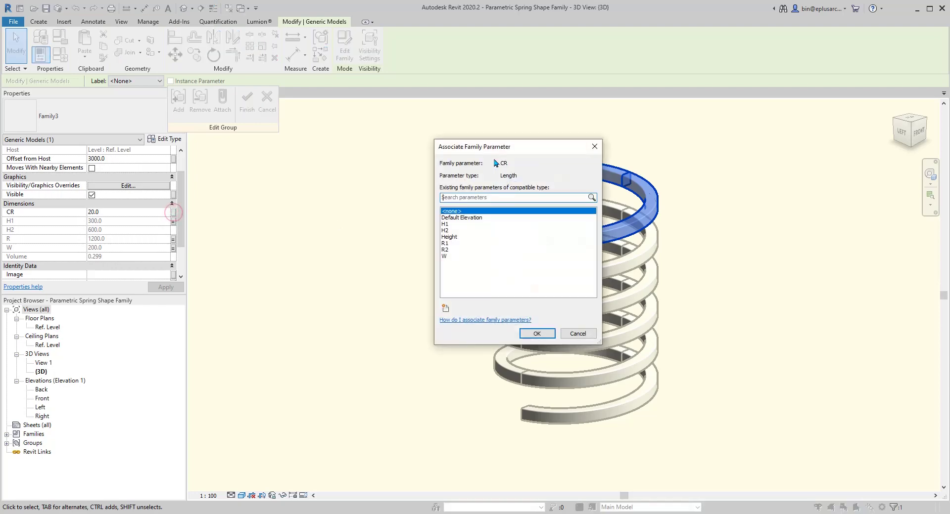
left_click(445, 308)
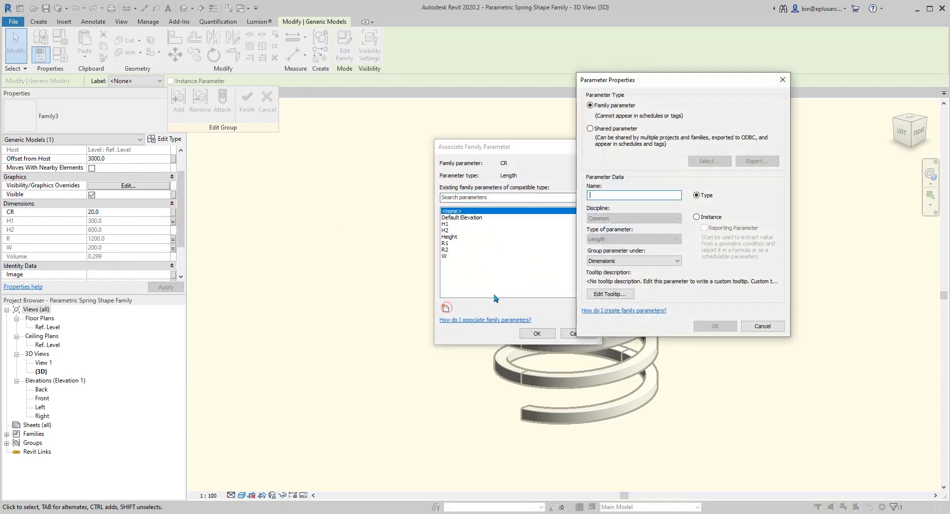
type("cR")
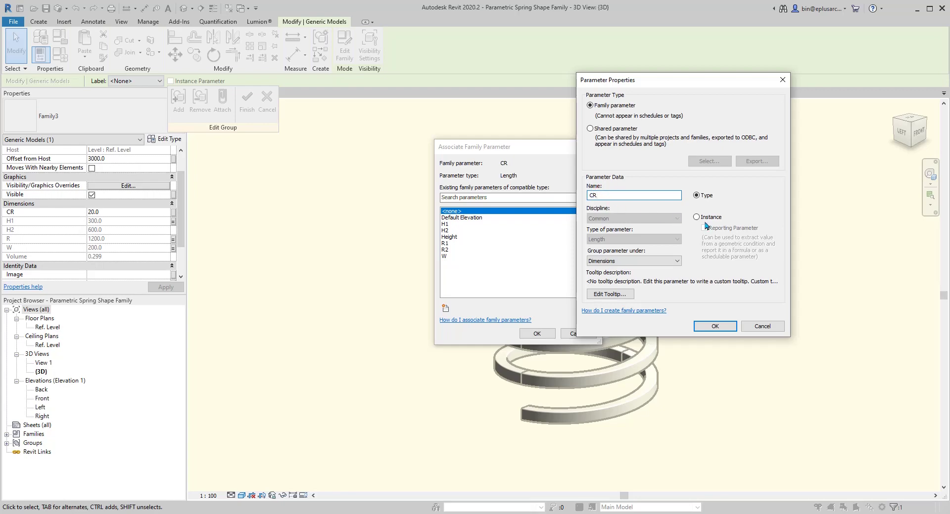
left_click(696, 217)
left_click(715, 327)
left_click(538, 334)
left_click(247, 102)
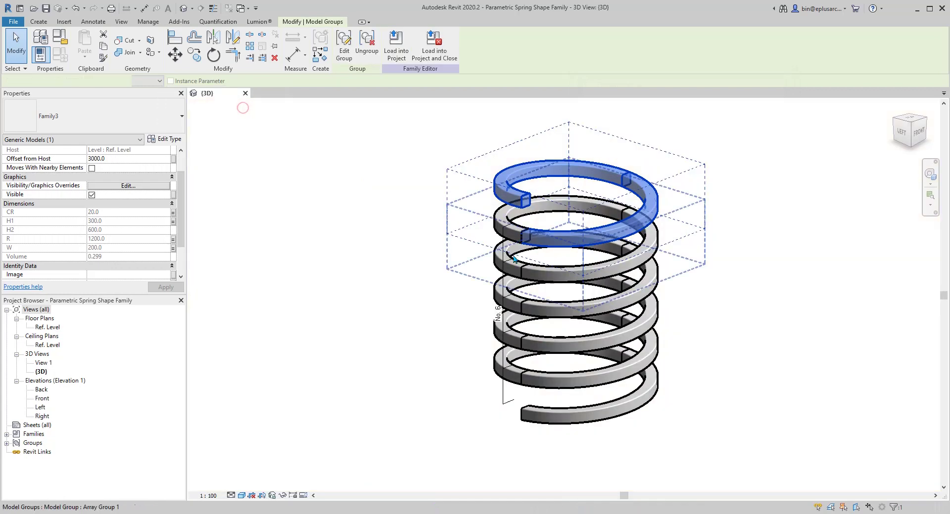
middle_click_drag(456, 278, 553, 285)
left_click(455, 257)
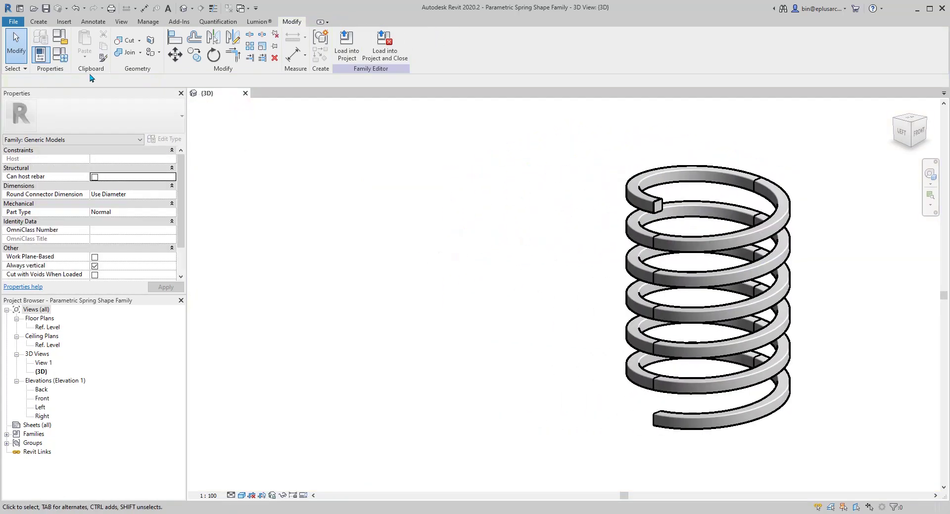
Open the host family's type parameters and apply a spring Height of 5000.
left_click(61, 55)
left_click_drag(143, 83, 219, 117)
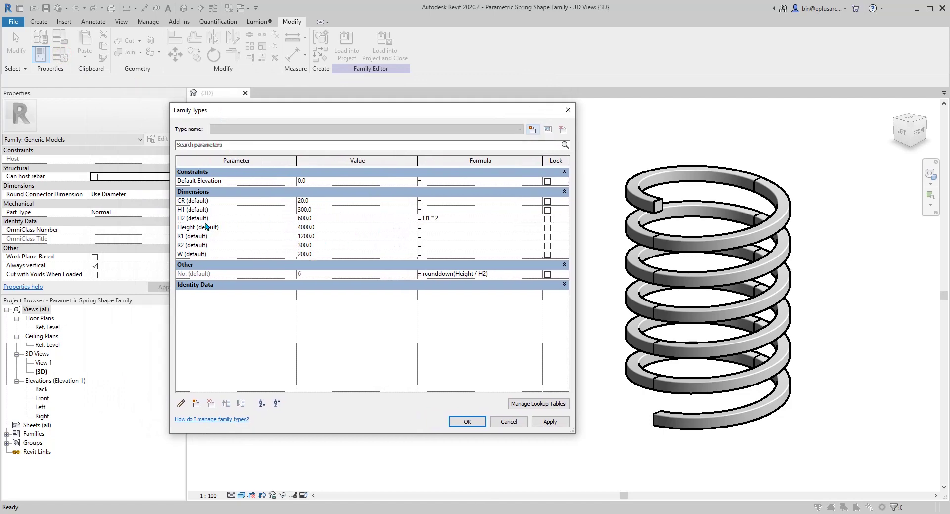
left_click(335, 229)
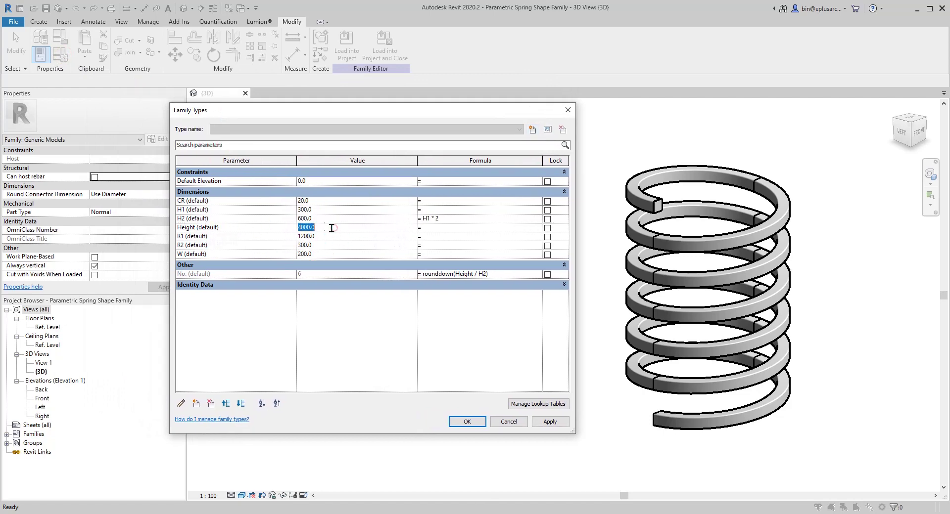
type("5000")
left_click(549, 422)
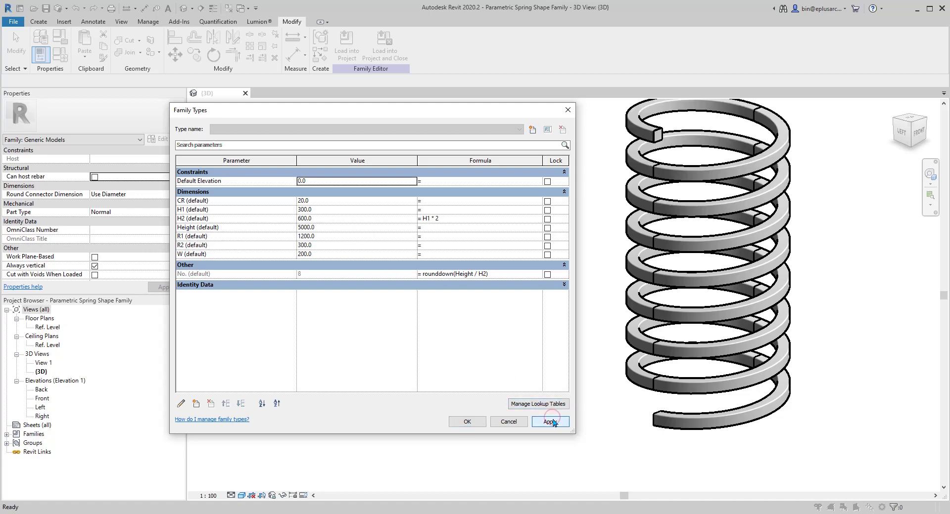
Set the spring Height parameter to 3000 and apply the change.
left_click(331, 227)
type("30")
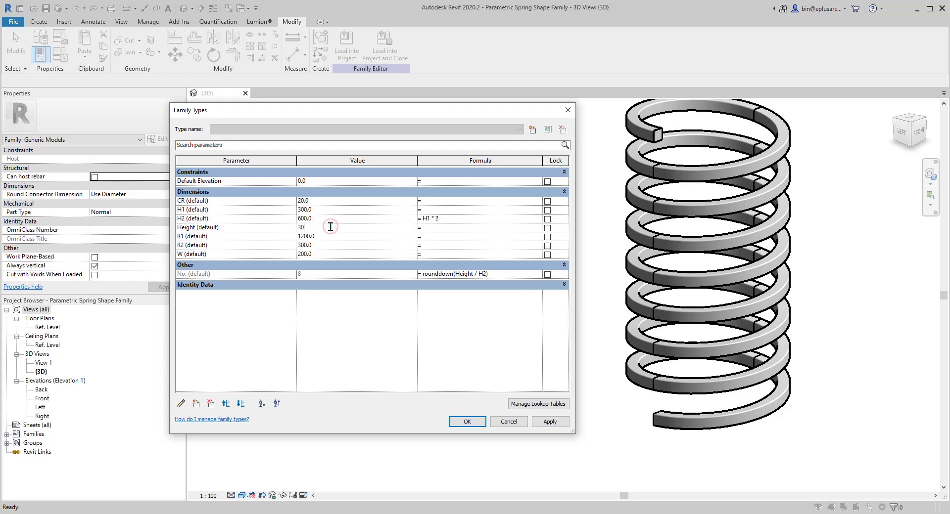
type("00")
left_click(567, 422)
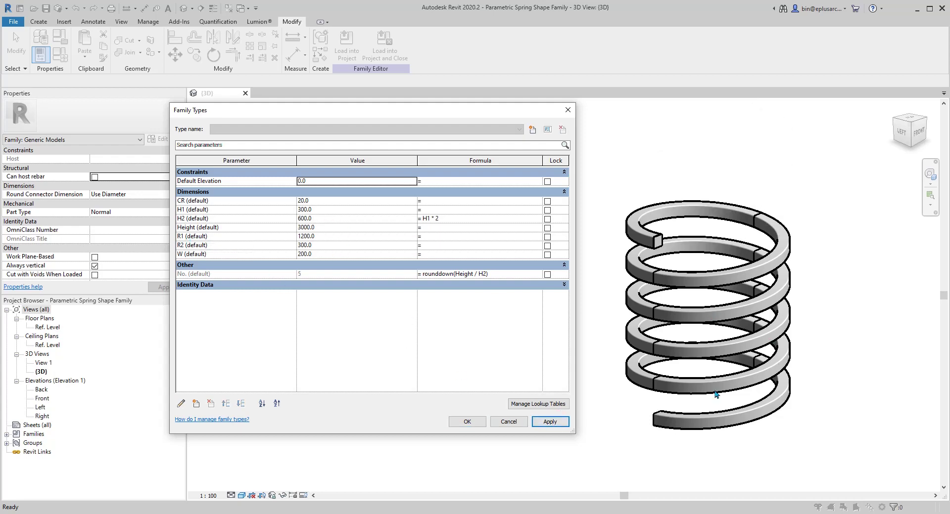
Test the spring with radius R1 set to 900 and H1 set to 200, applying each change.
left_click(325, 238)
type("900")
left_click(548, 421)
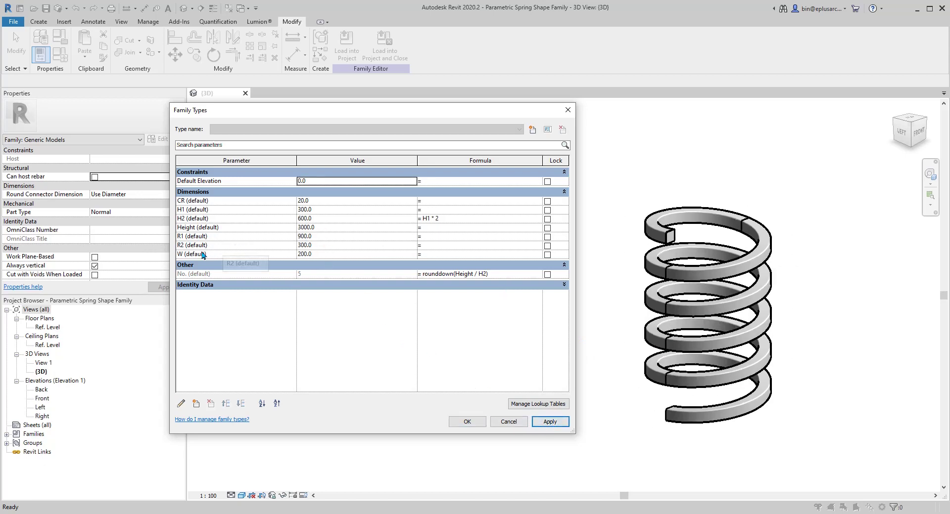
left_click(324, 210)
type("200")
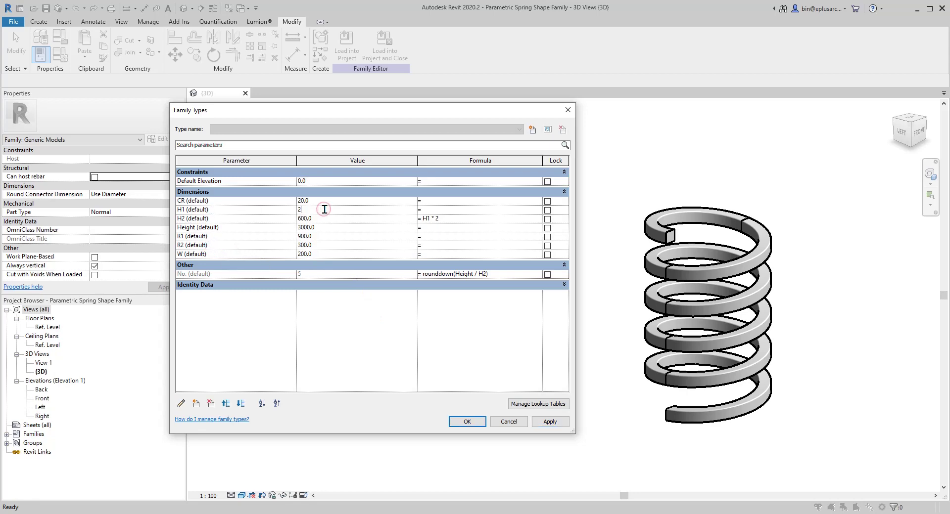
left_click(539, 422)
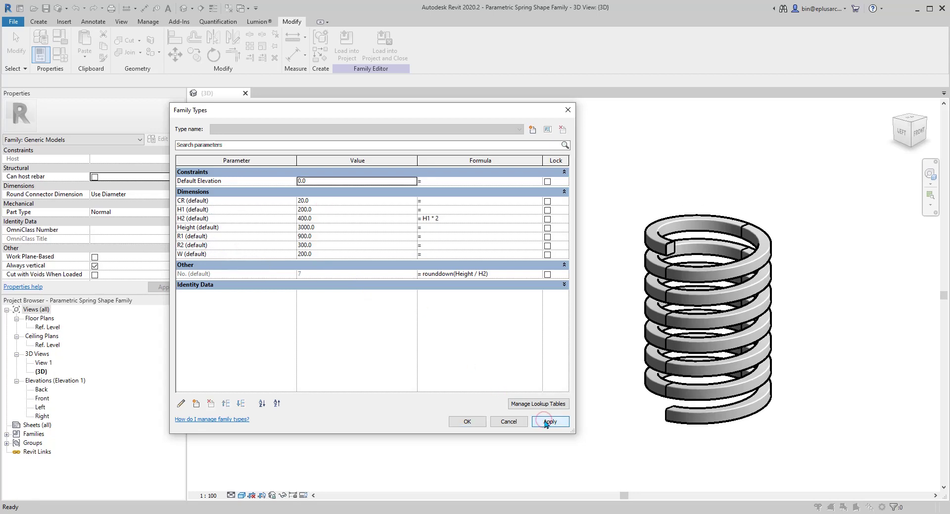
Set H1 to 300 and radius R1 to 1200, applying each change to the spring.
left_click(321, 219)
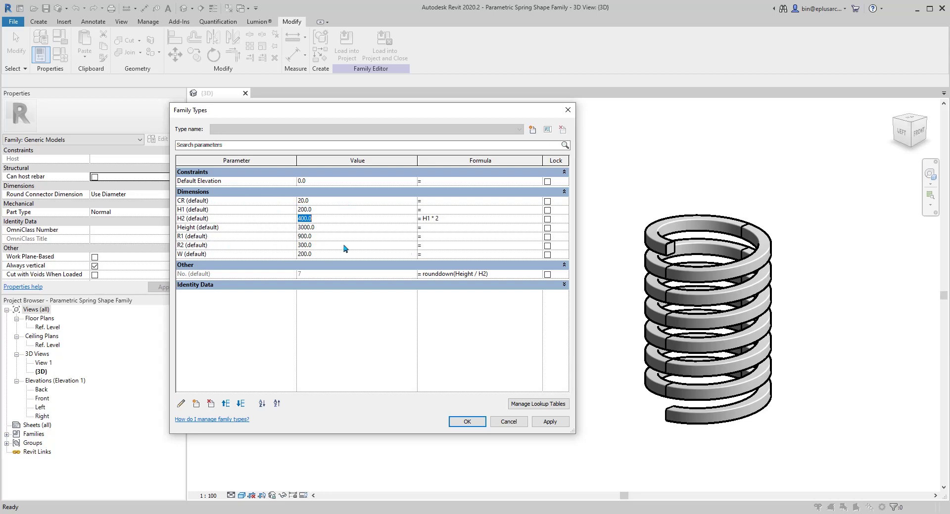
left_click(328, 210)
type("300")
left_click(556, 423)
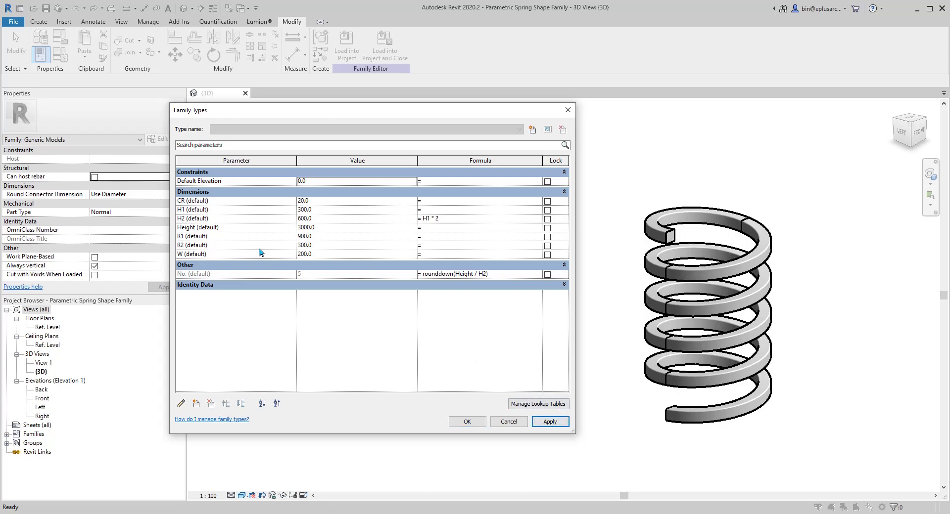
left_click(324, 237)
type("1200")
left_click(554, 422)
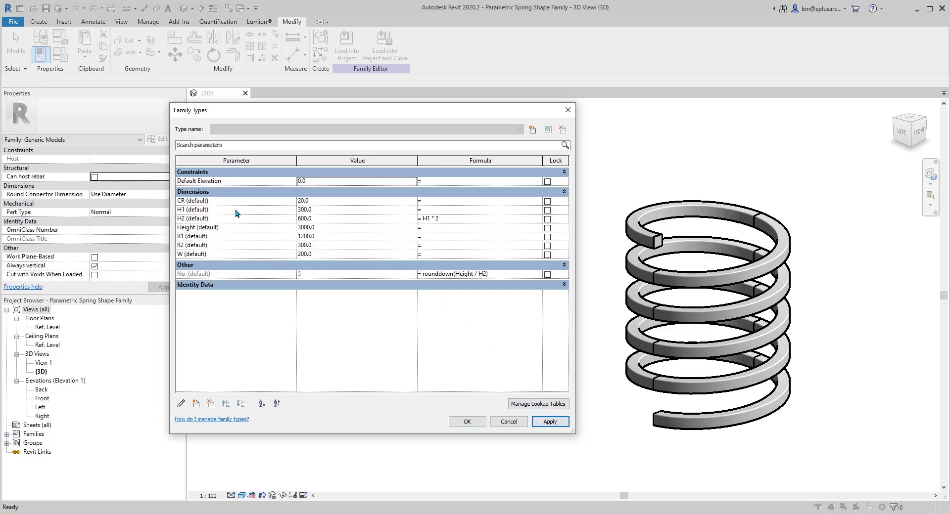
Set the profile width parameter W to 400 and apply it to the spring.
left_click(326, 255)
type("400")
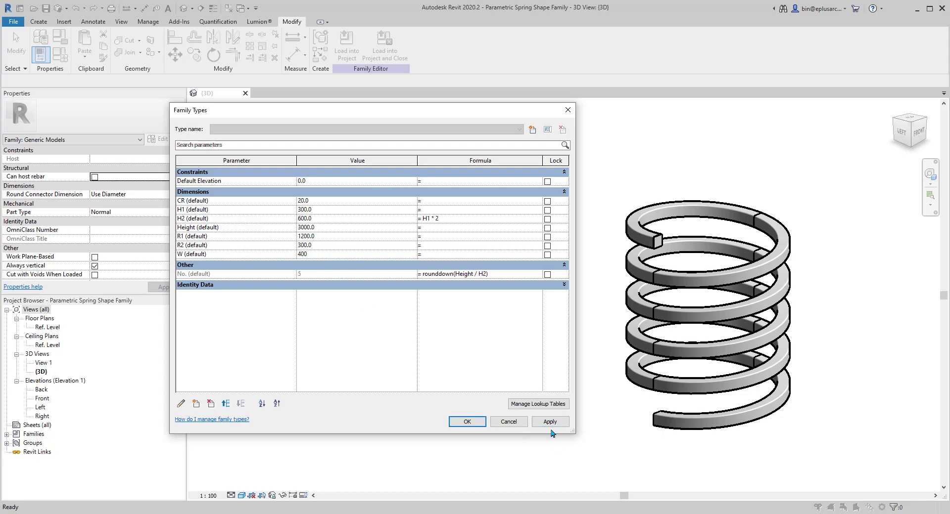
left_click(550, 424)
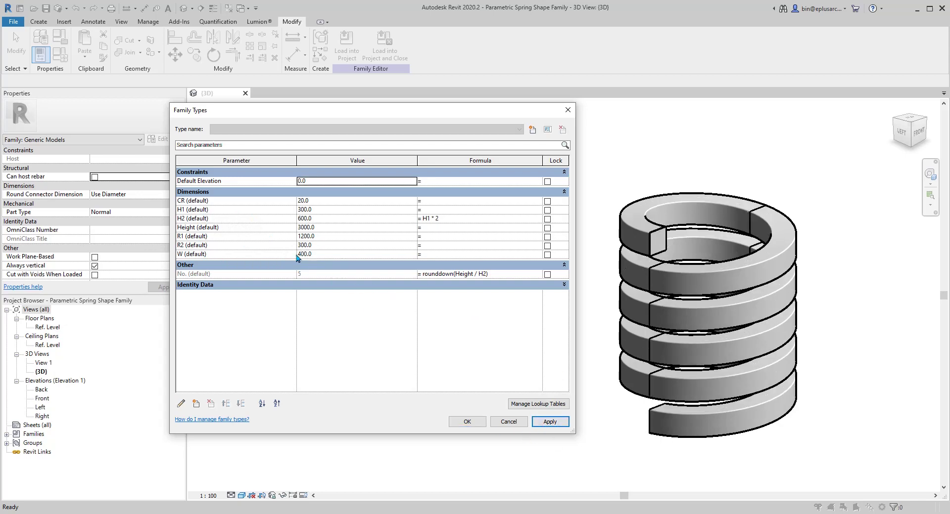
Test the corner radius parameter CR with a value of 100 and apply it.
left_click(322, 200)
type("100")
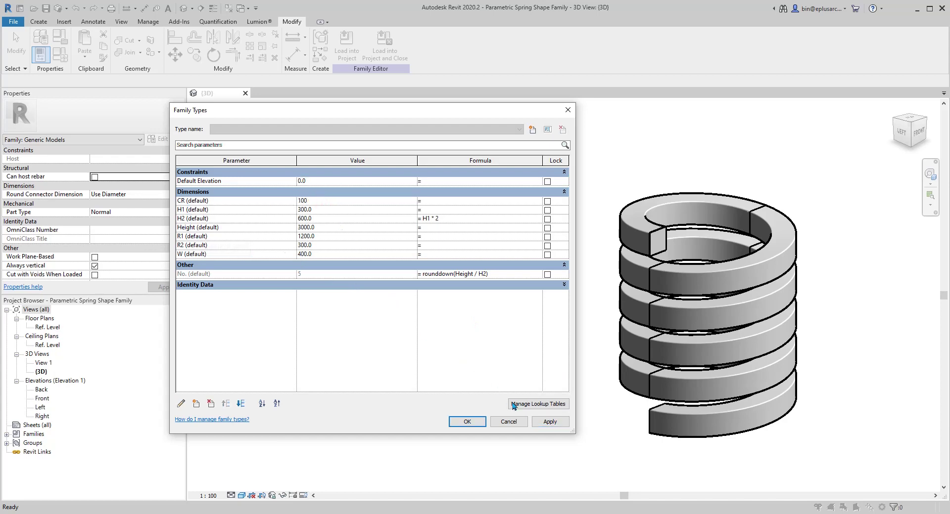
left_click(549, 422)
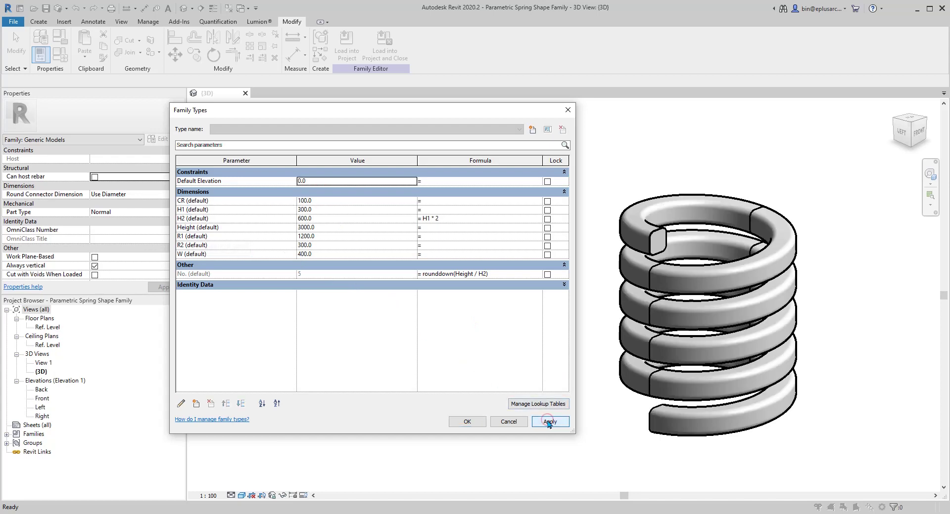
Set the corner radius parameter CR to 199 and apply it for a nearly round coil profile.
left_click(340, 199)
type("2")
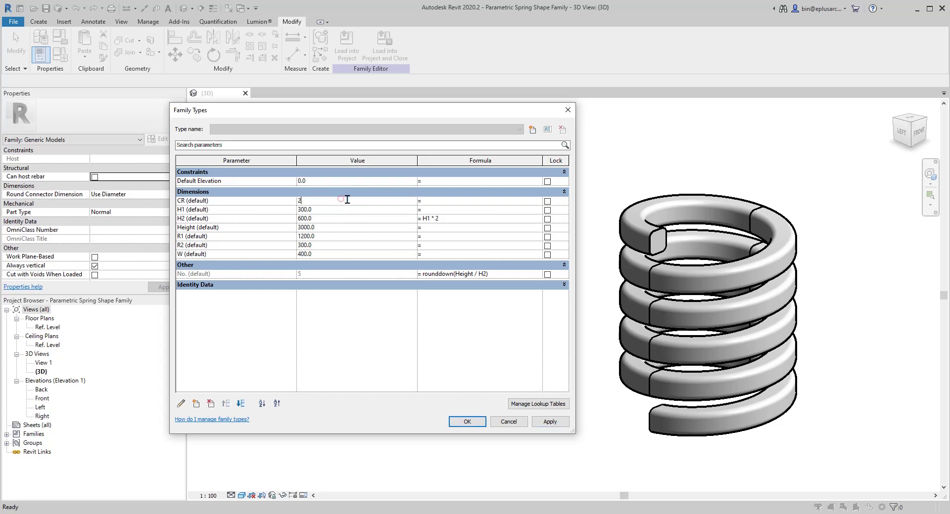
key("BackSpace")
left_click(551, 423)
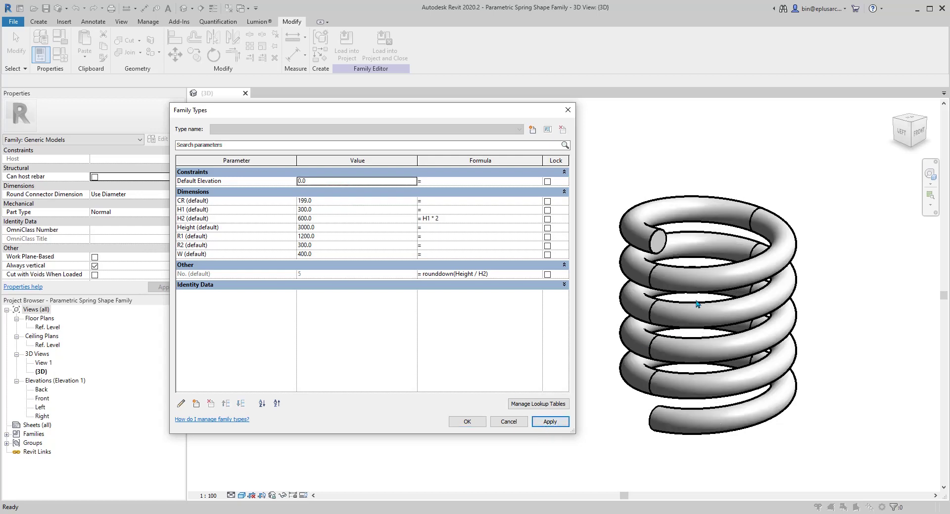
Try a value of 200 for the corner radius parameter CR and apply it to the spring.
left_click(341, 201)
type("200")
left_click(555, 422)
left_click(452, 308)
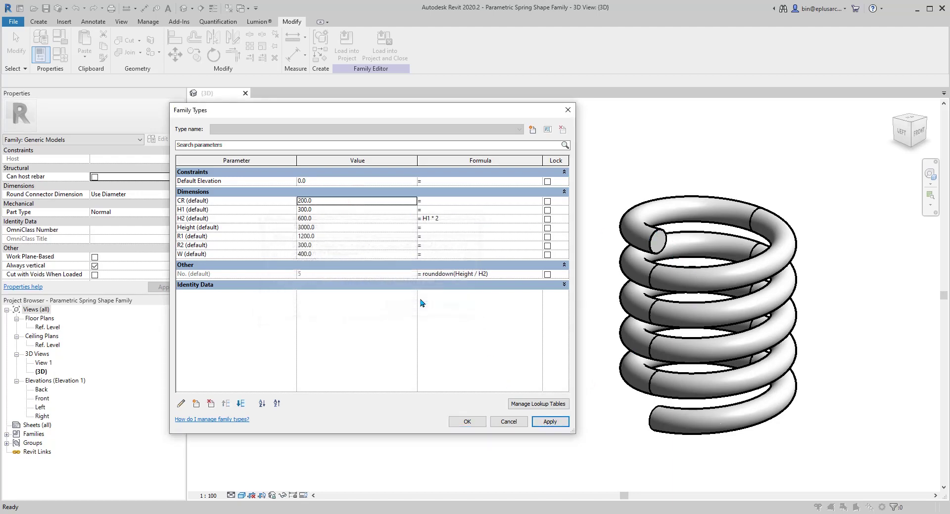
Try a value of 199.9 for the corner radius parameter CR and apply it to the spring.
left_click(331, 202)
type("199")
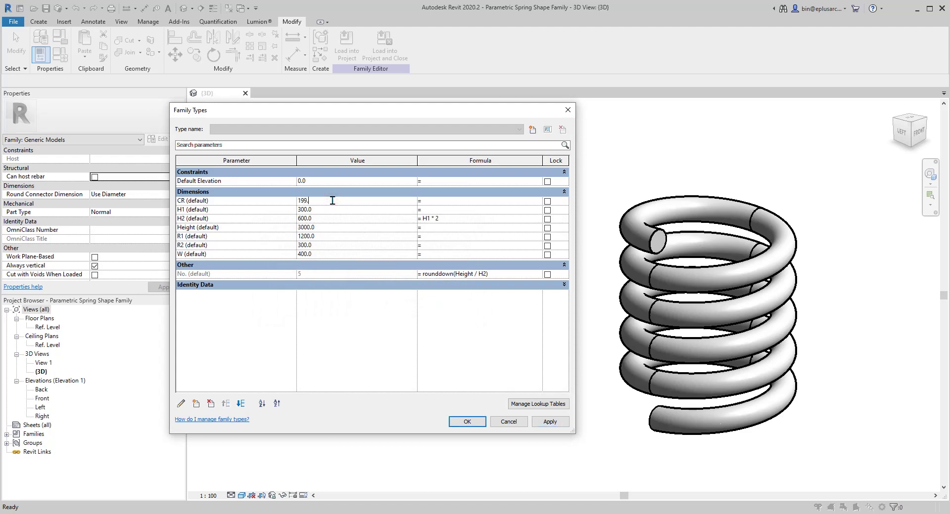
type(".9")
left_click(550, 422)
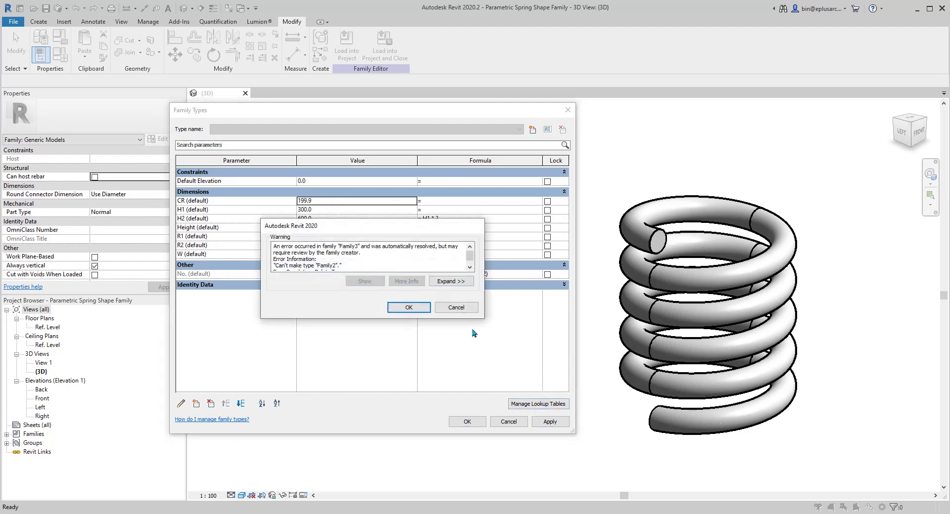
left_click(456, 309)
Set the corner radius parameter CR to 199.2, apply it and accept the family types.
left_click_drag(308, 201, 331, 203)
type("2")
left_click(550, 422)
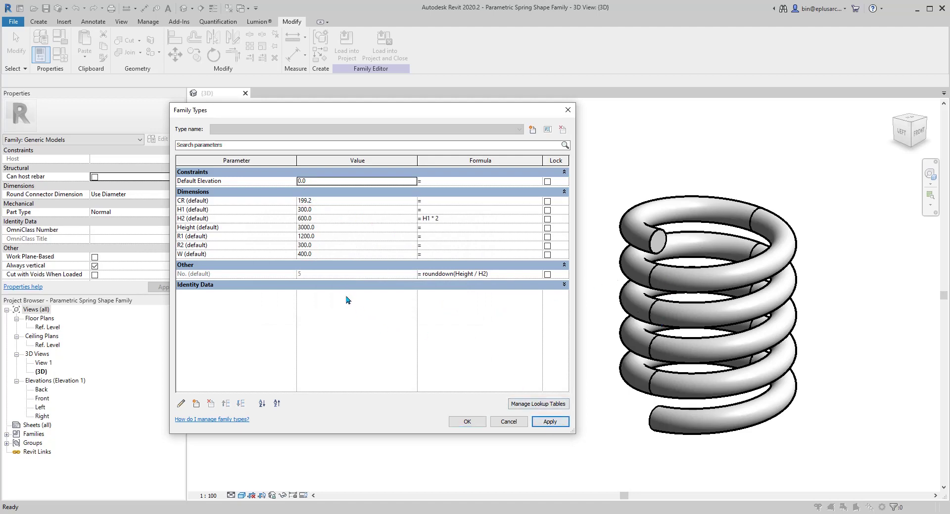
left_click(468, 422)
Reopen the family types, set the corner radius parameter CR to 30, apply it and accept the change.
middle_click_drag(464, 320, 407, 290)
left_click(60, 54)
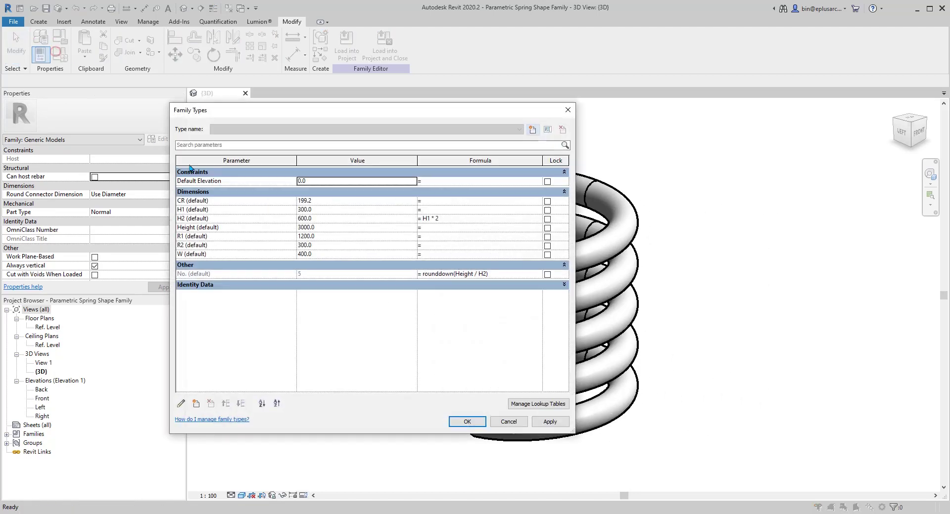
left_click_drag(315, 114, 175, 92)
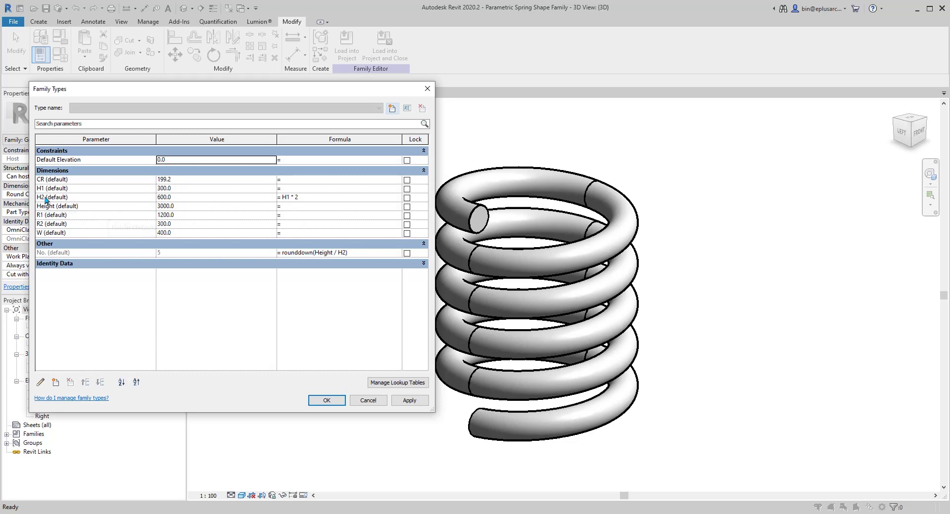
left_click(189, 181)
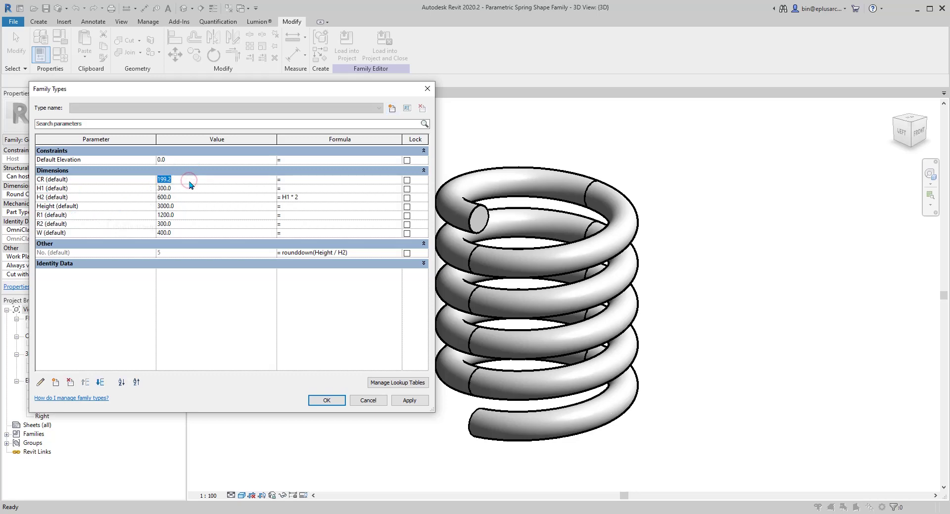
type("30")
left_click(415, 400)
left_click(331, 398)
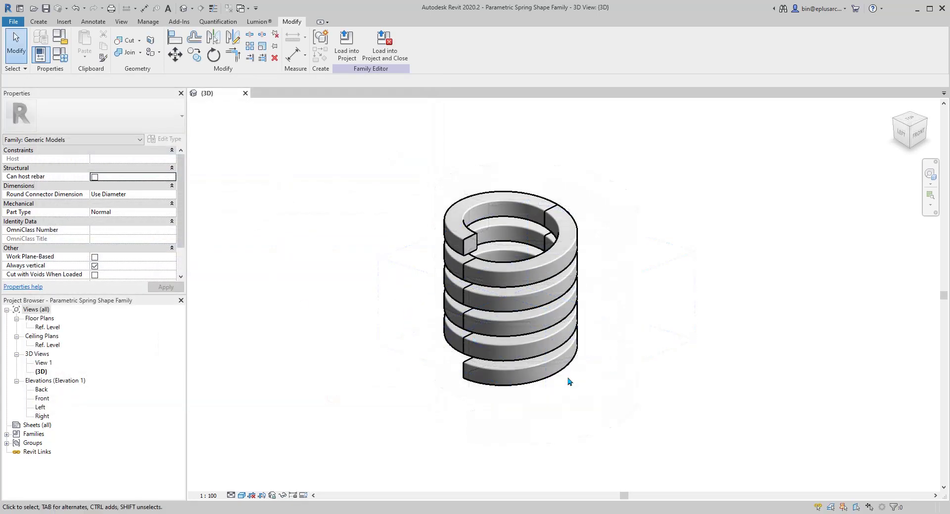
Examine the spring model from several angles and view the family's download link on the YouTube Studio video details page.
middle_click_drag(568, 380, 496, 359)
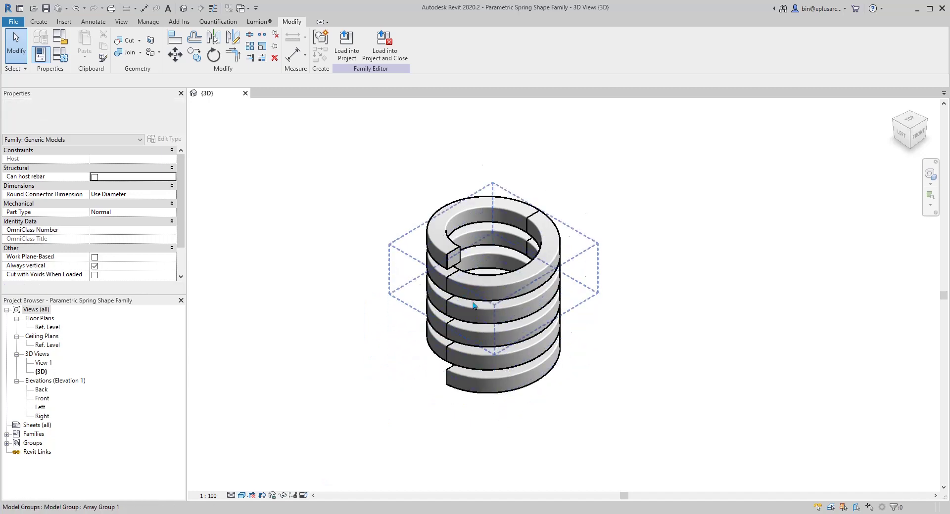
middle_click_drag(509, 333, 479, 314)
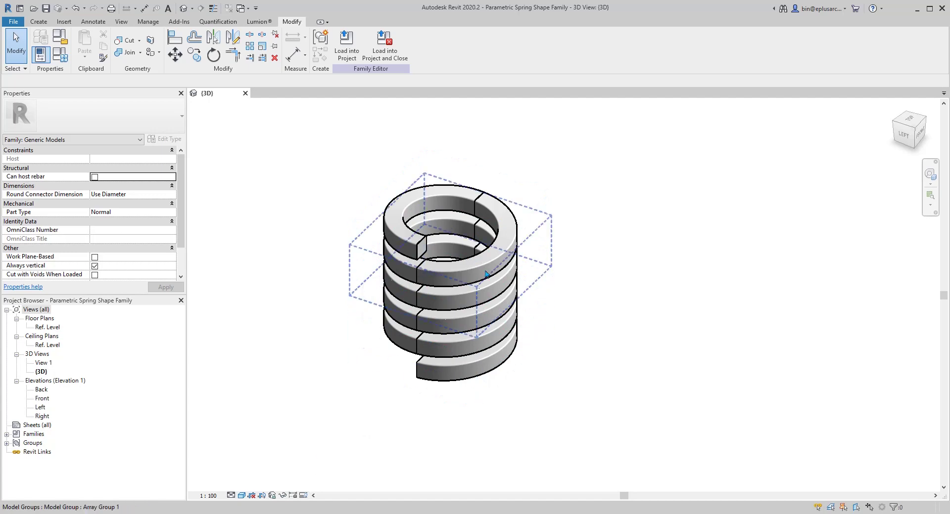
middle_click_drag(460, 289, 467, 288)
mouse_move(265, 492)
left_click(309, 484)
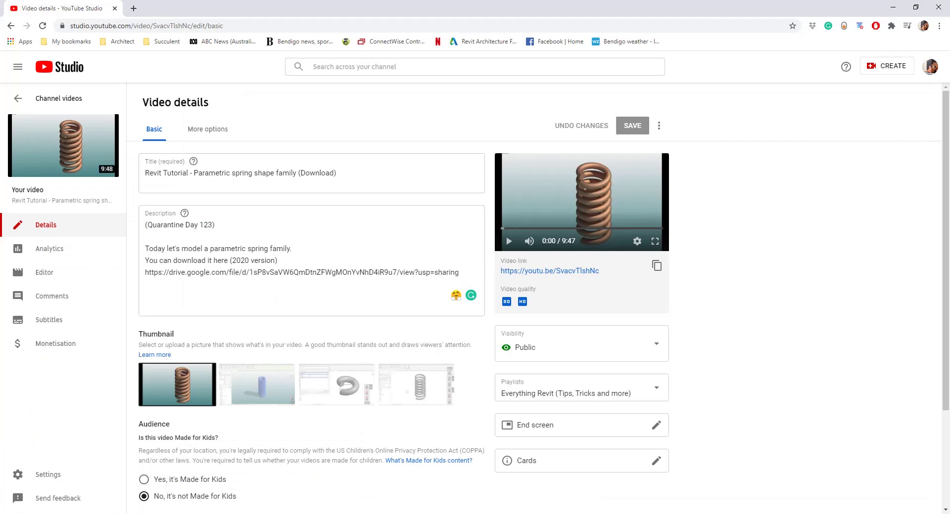
left_click(291, 507)
mouse_move(436, 357)
middle_mouse_down()
mouse_move(445, 367)
mouse_move(424, 360)
middle_mouse_up()
middle_click_drag(533, 381, 559, 388)
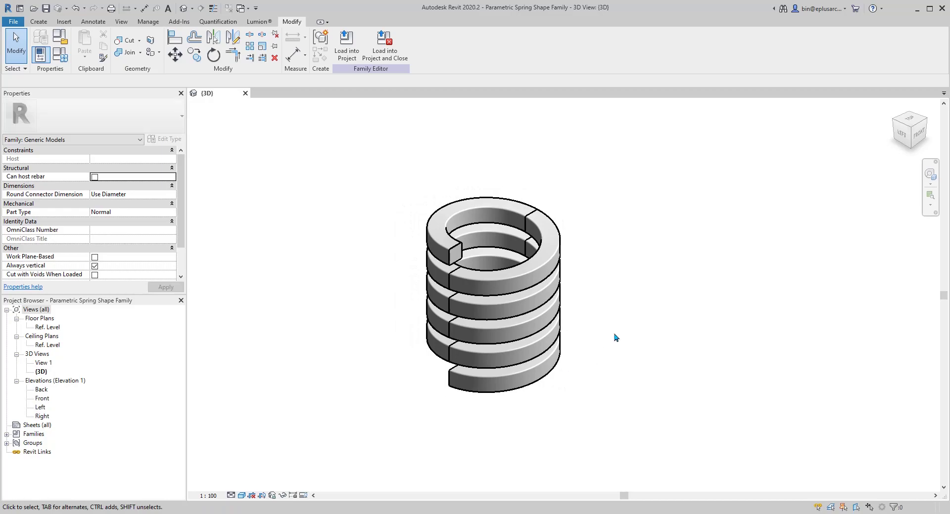